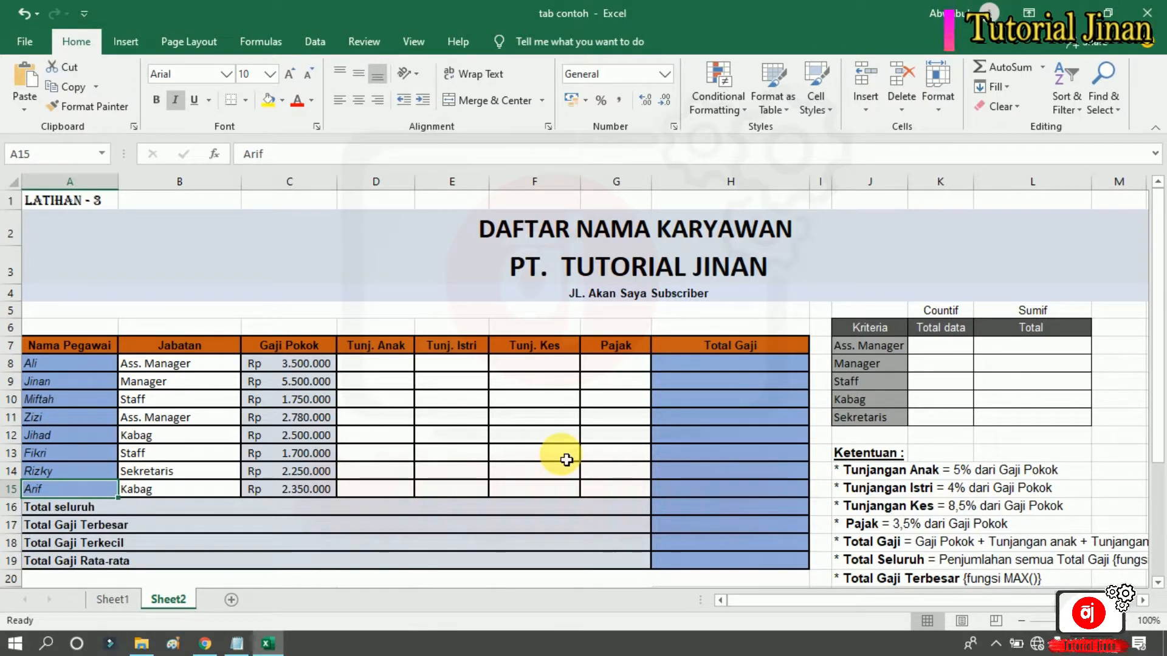
- Review the salary table's column headings from Nama Pegawai to Total Gaji and its summary rows from Total seluruh to Total Gaji Rata-rata
{"action": "left_click_drag", "start_coordinate": [1159, 237], "coordinate": [1160, 252]}
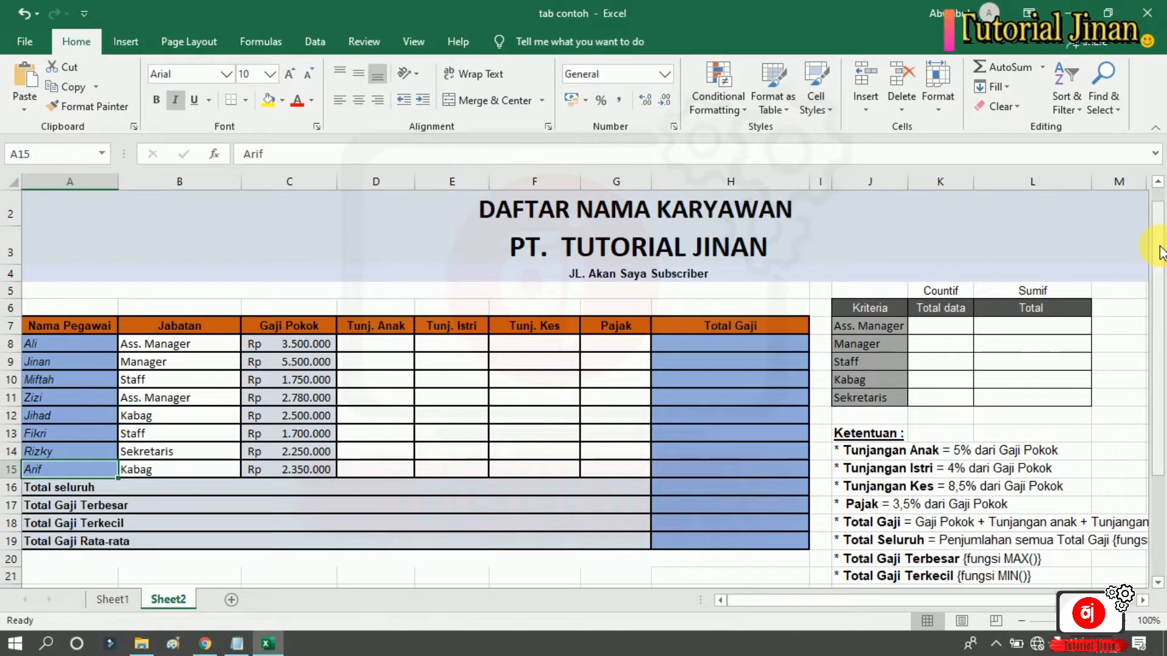
{"action": "left_click", "coordinate": [68, 328]}
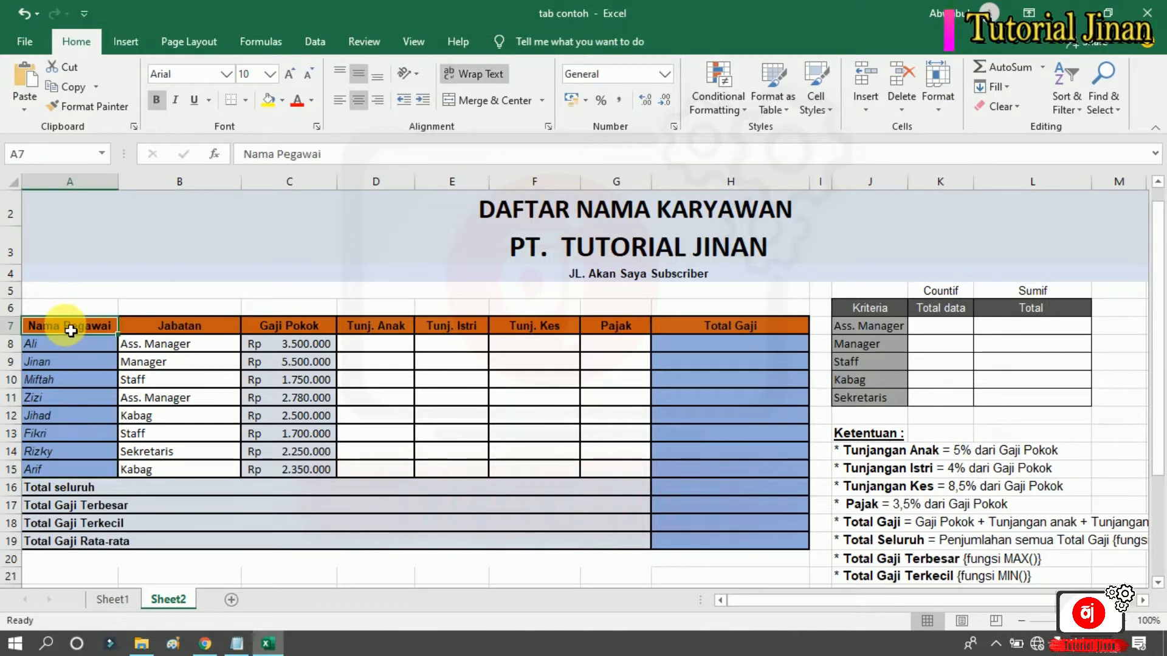
{"action": "left_click", "coordinate": [210, 327]}
{"action": "left_click", "coordinate": [284, 333]}
{"action": "left_click", "coordinate": [377, 329]}
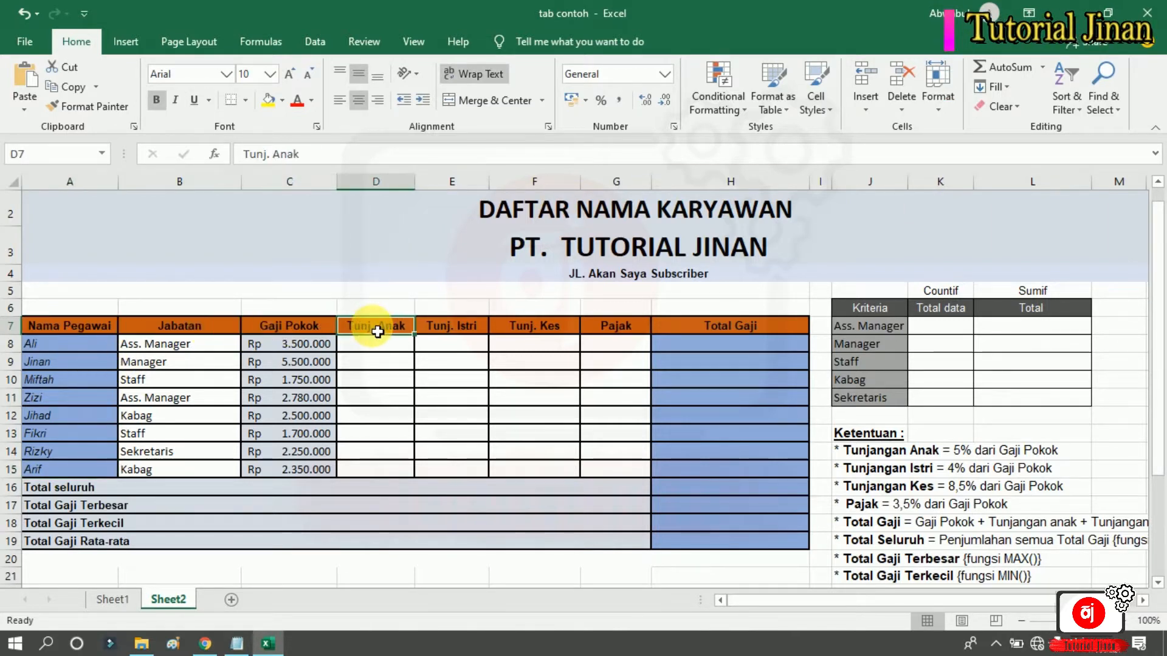
{"action": "left_click", "coordinate": [461, 331]}
{"action": "left_click", "coordinate": [535, 328]}
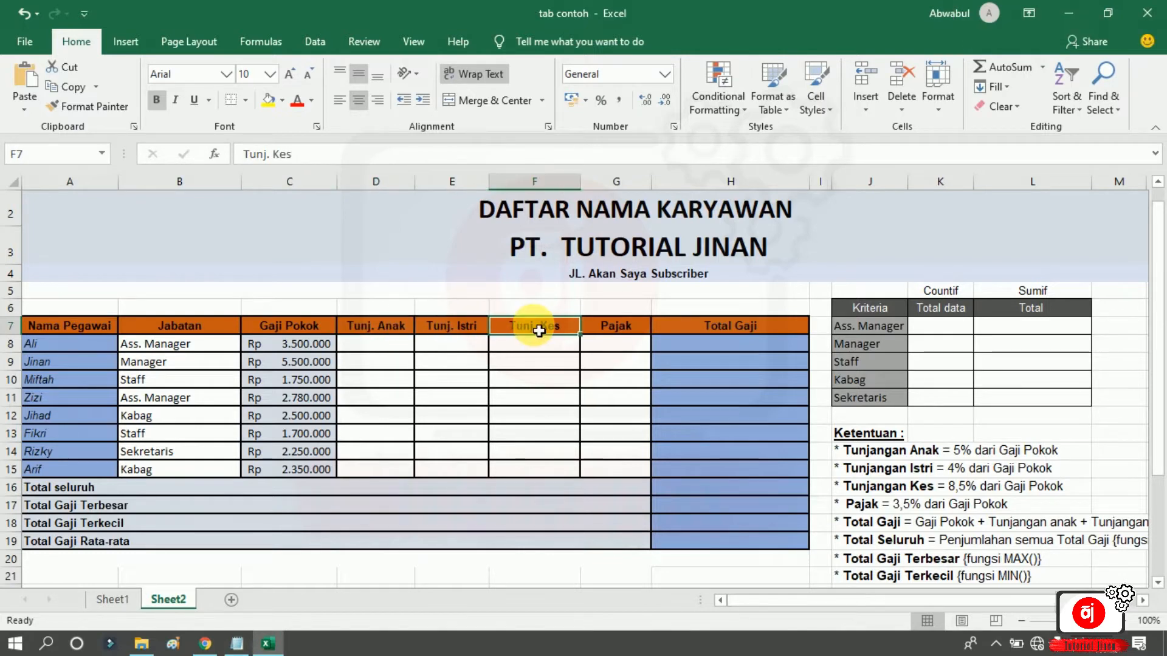
{"action": "left_click", "coordinate": [632, 331]}
{"action": "left_click", "coordinate": [706, 333]}
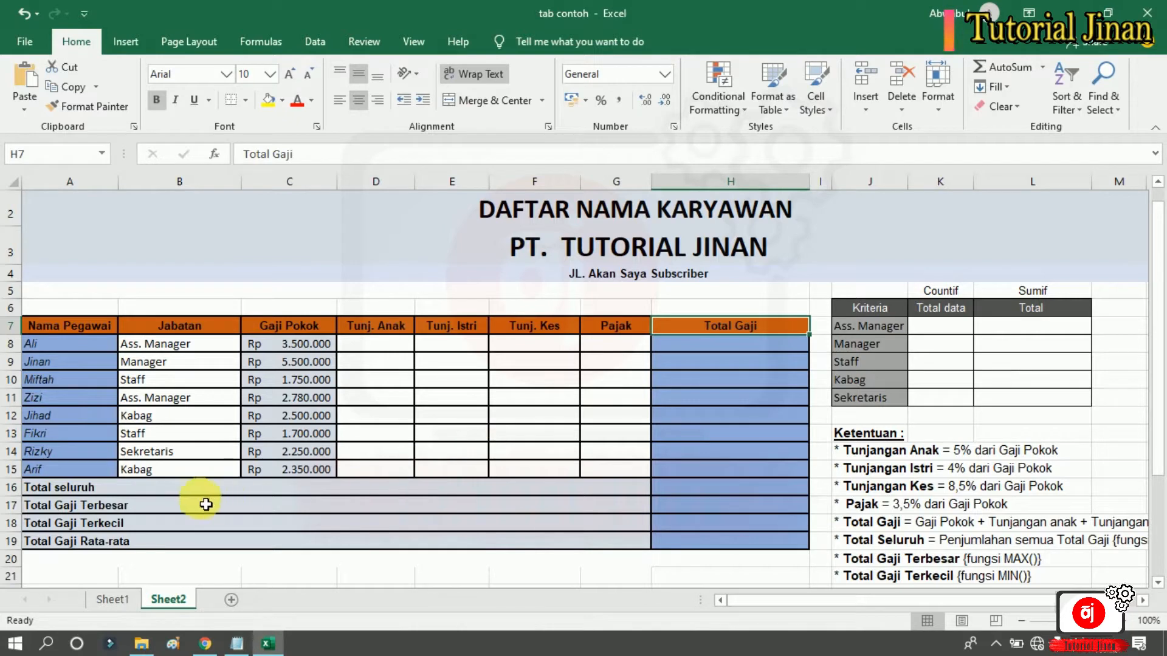
{"action": "left_click", "coordinate": [181, 497]}
{"action": "left_click", "coordinate": [120, 486]}
{"action": "left_click", "coordinate": [97, 505]}
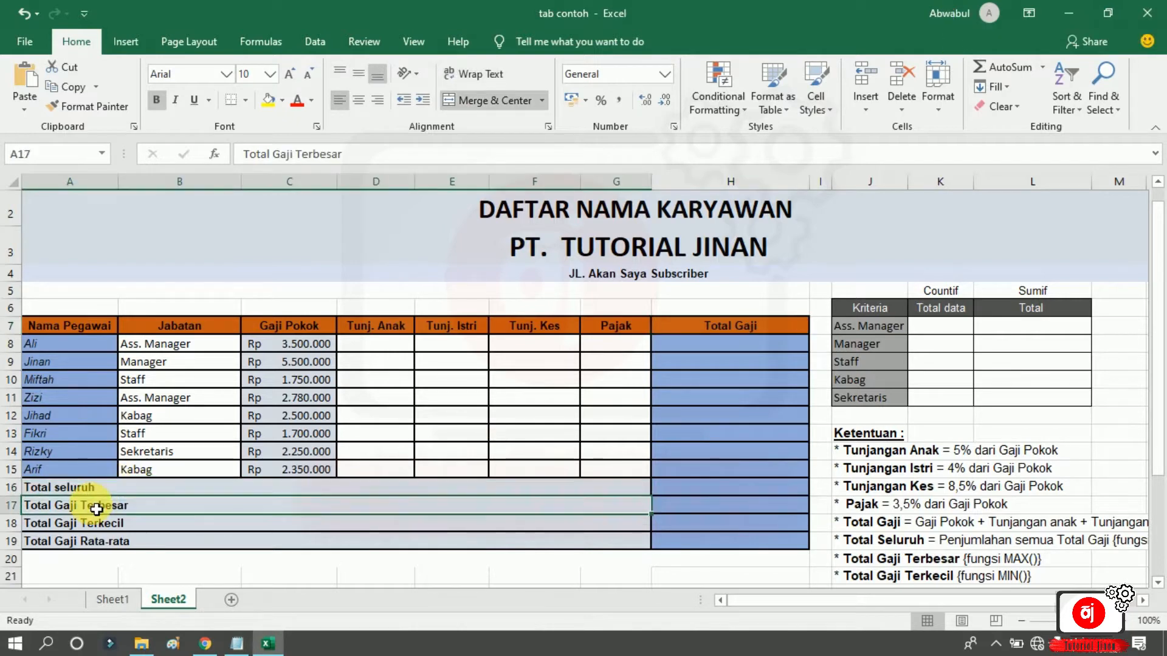
{"action": "left_click", "coordinate": [124, 527]}
{"action": "left_click", "coordinate": [156, 548]}
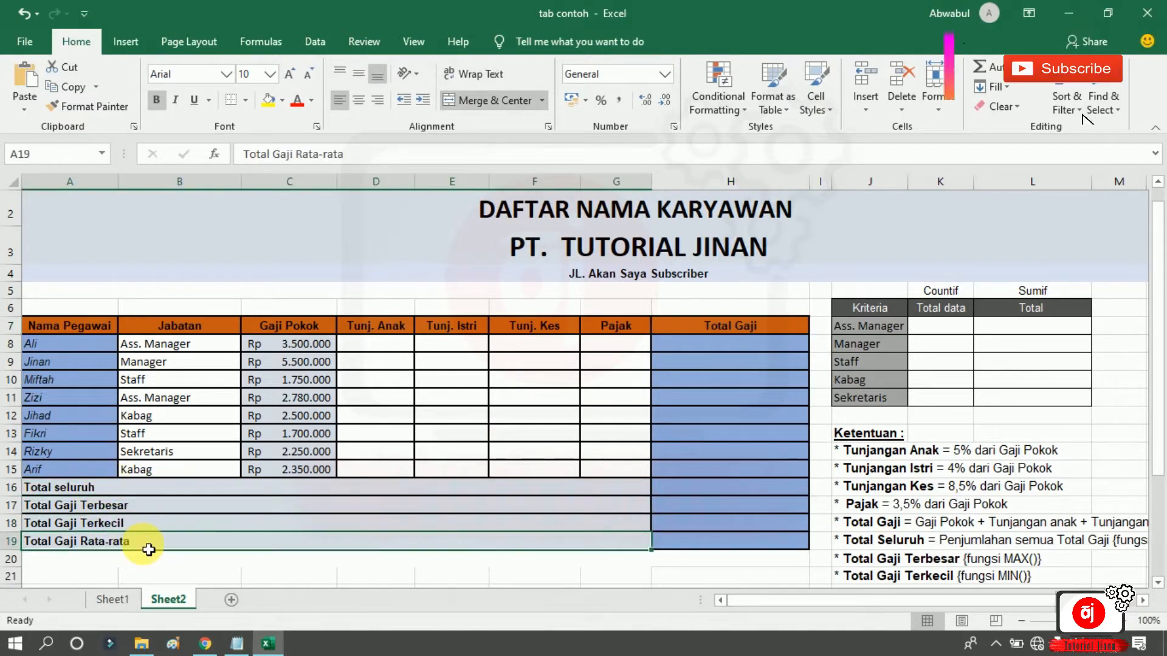
- Examine the criteria table's Countif and Sumif headings and the ranges covered by the salary and criteria tables
{"action": "left_click", "coordinate": [941, 304]}
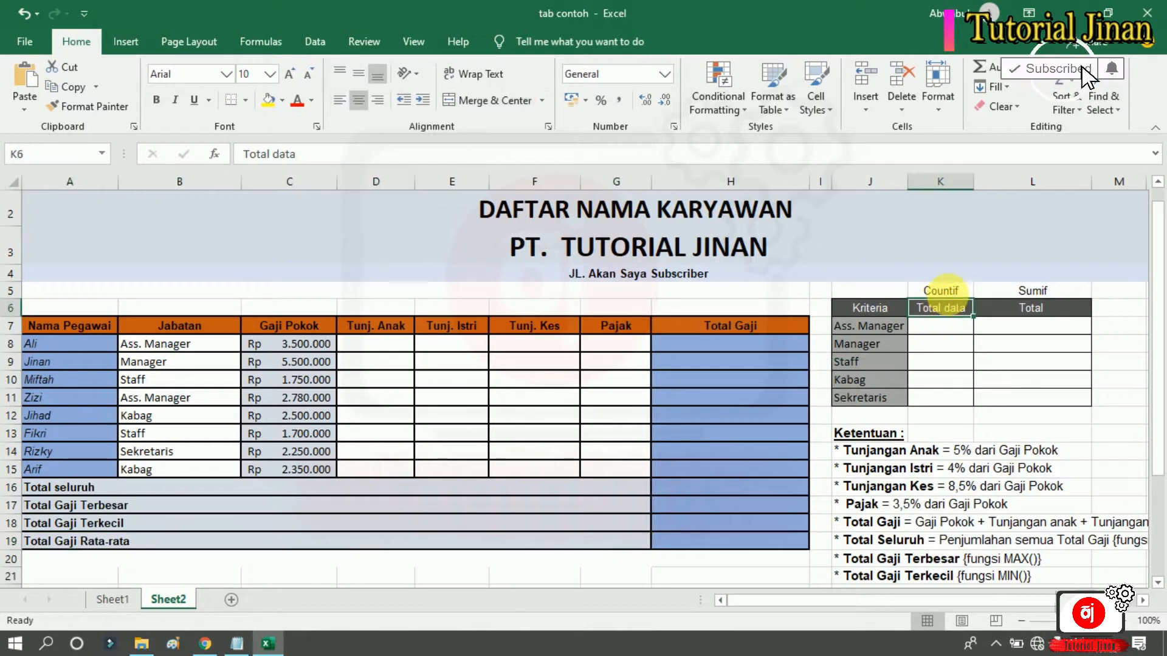
{"action": "left_click", "coordinate": [949, 291]}
{"action": "left_click", "coordinate": [1016, 291]}
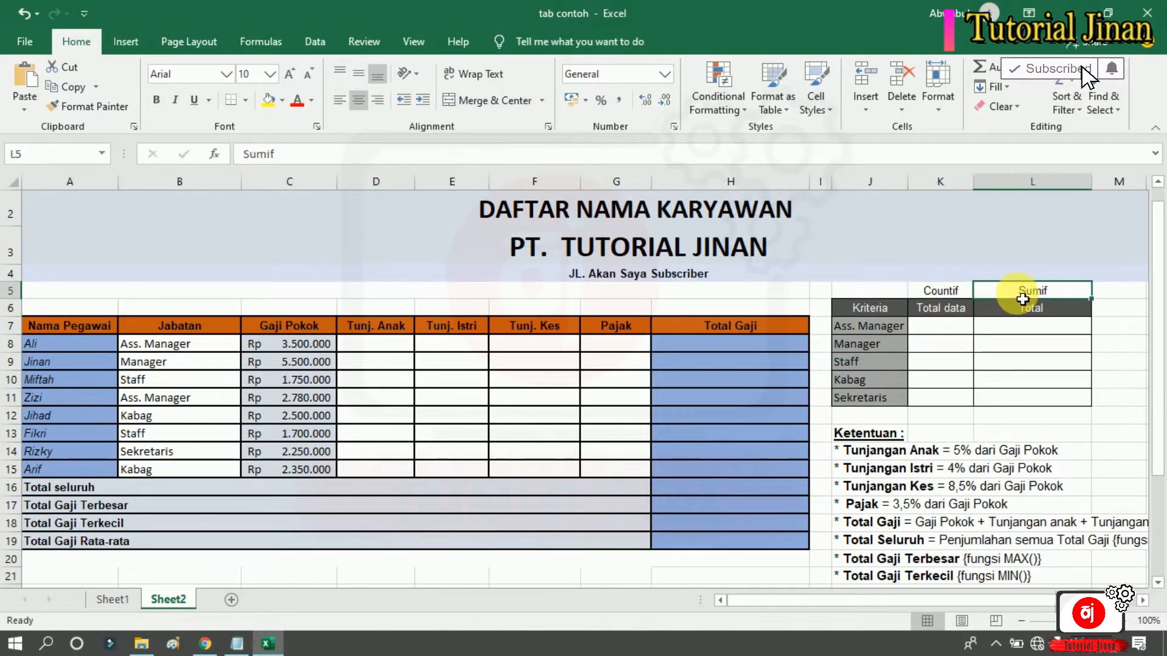
{"action": "left_click", "coordinate": [1003, 307]}
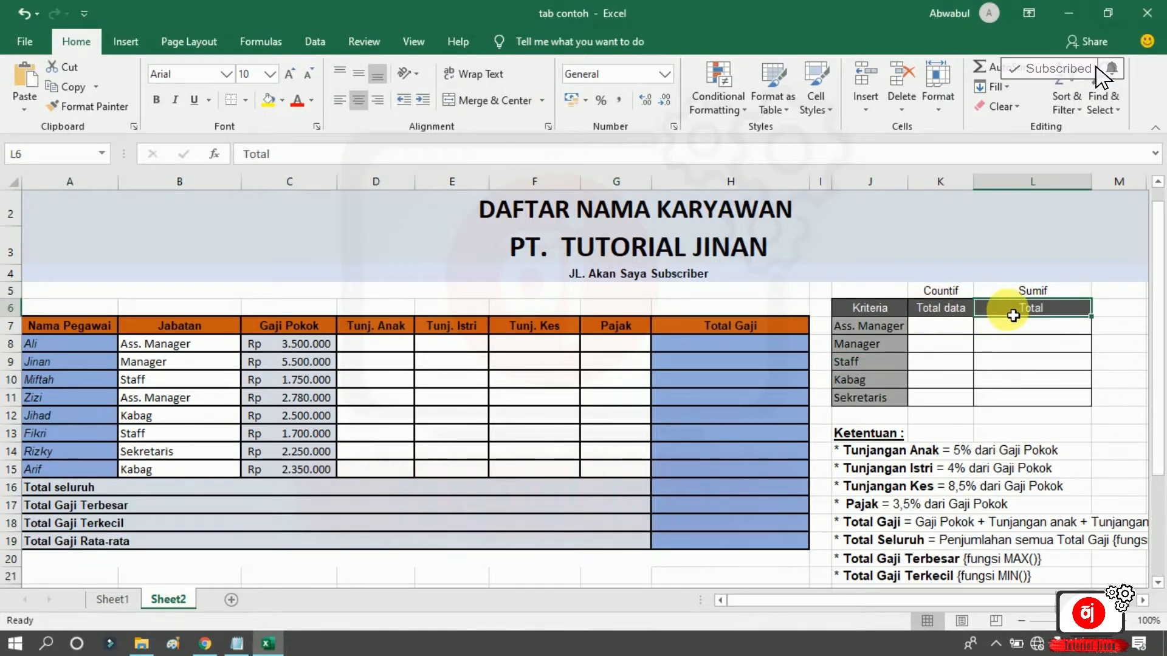
{"action": "left_click", "coordinate": [956, 294]}
{"action": "left_click", "coordinate": [1031, 295]}
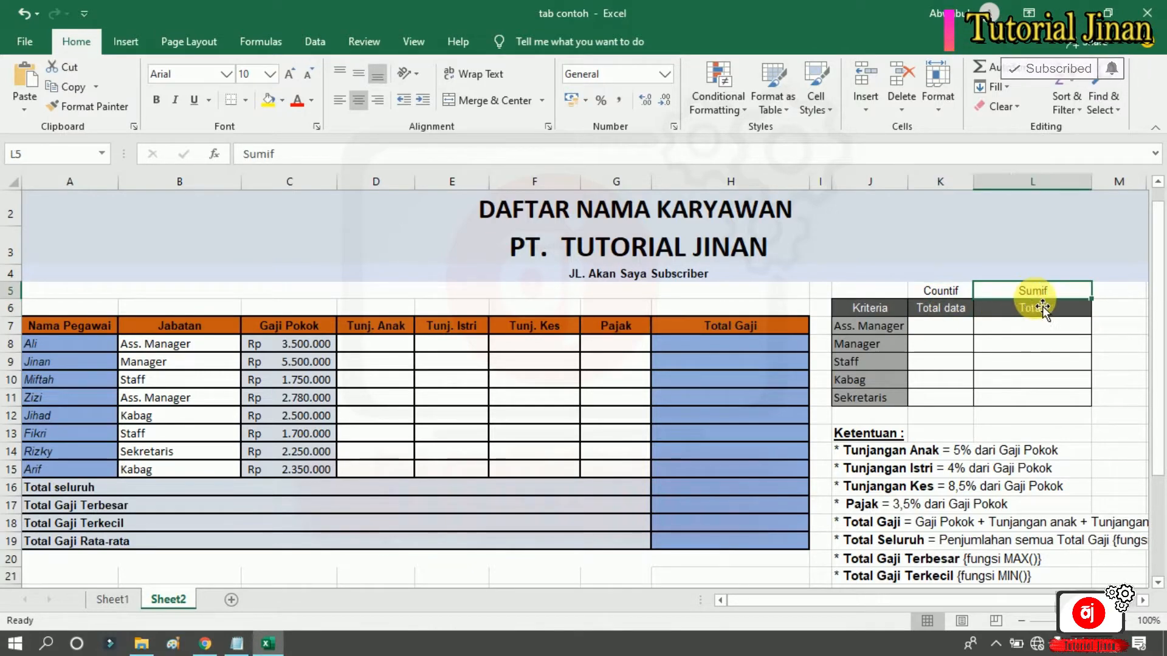
{"action": "left_click_drag", "start_coordinate": [1162, 267], "coordinate": [1163, 210]}
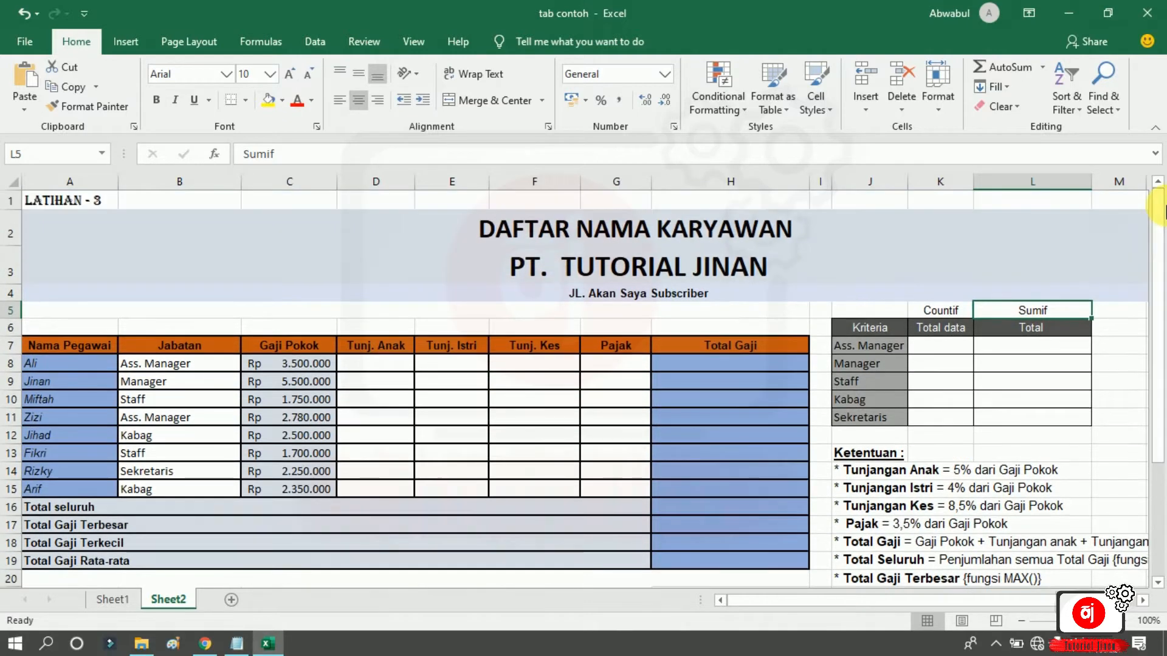
{"action": "left_click", "coordinate": [36, 343]}
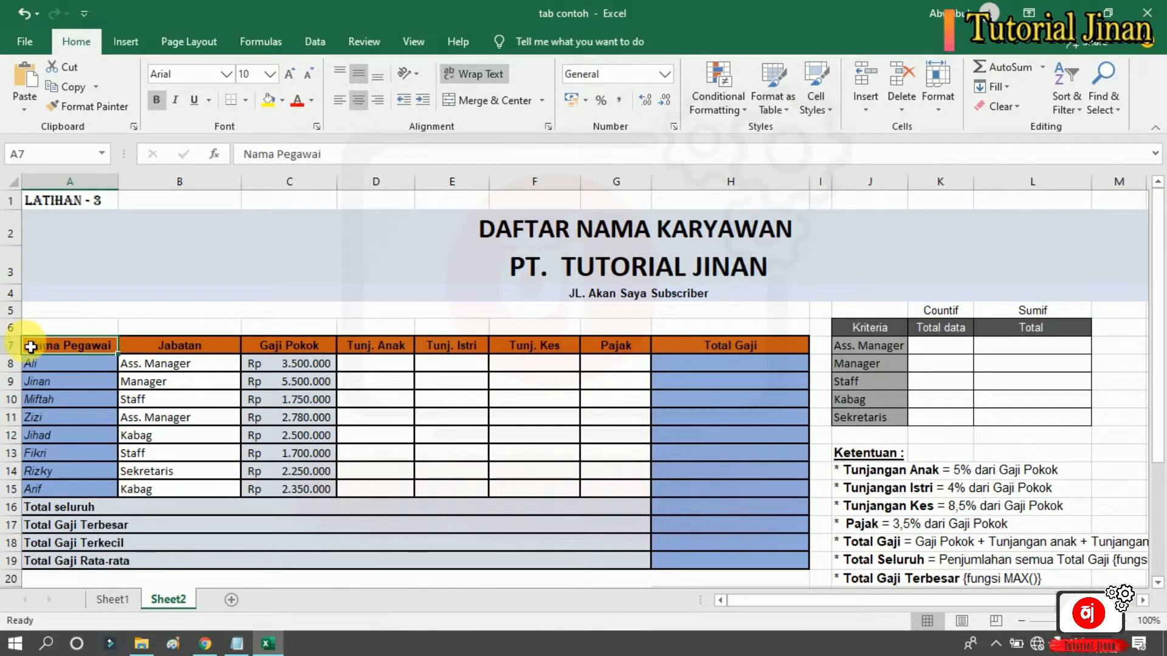
{"action": "left_click_drag", "start_coordinate": [31, 347], "coordinate": [719, 566]}
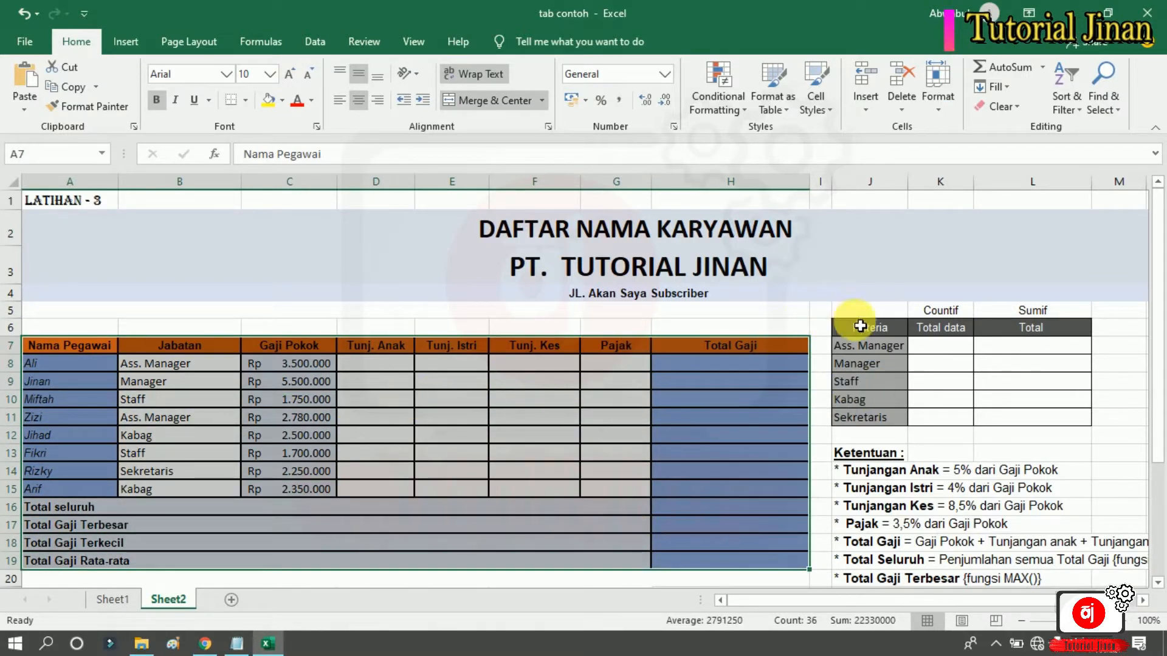
{"action": "left_click_drag", "start_coordinate": [860, 326], "coordinate": [1028, 418]}
{"action": "left_click", "coordinate": [1021, 356]}
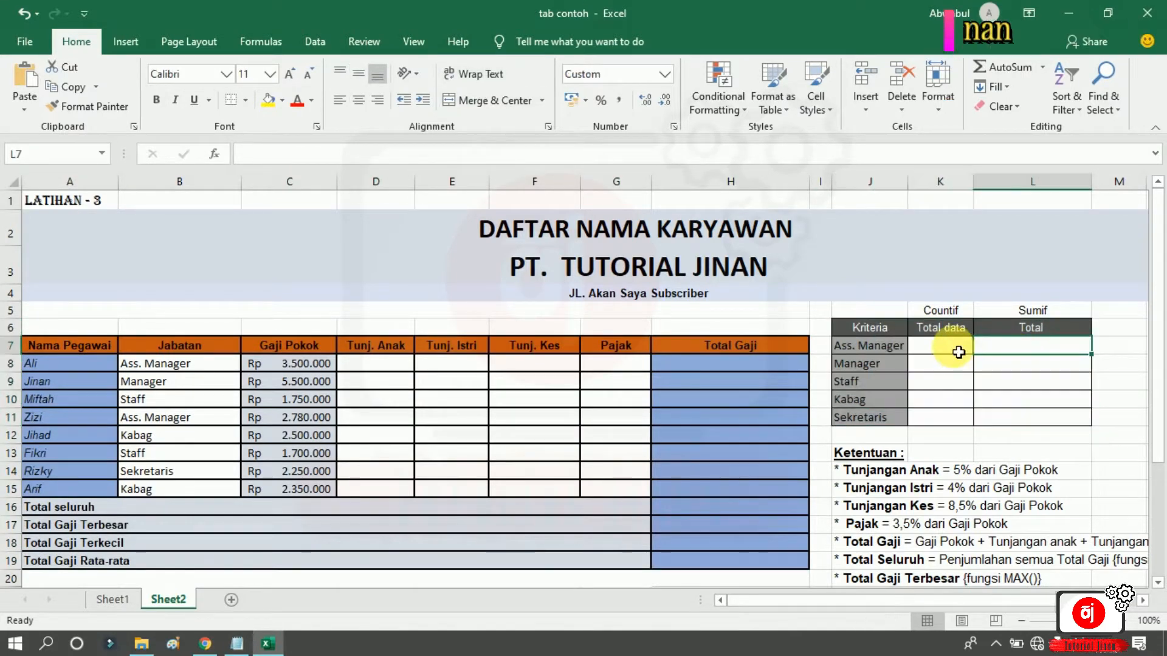
{"action": "left_click", "coordinate": [373, 369]}
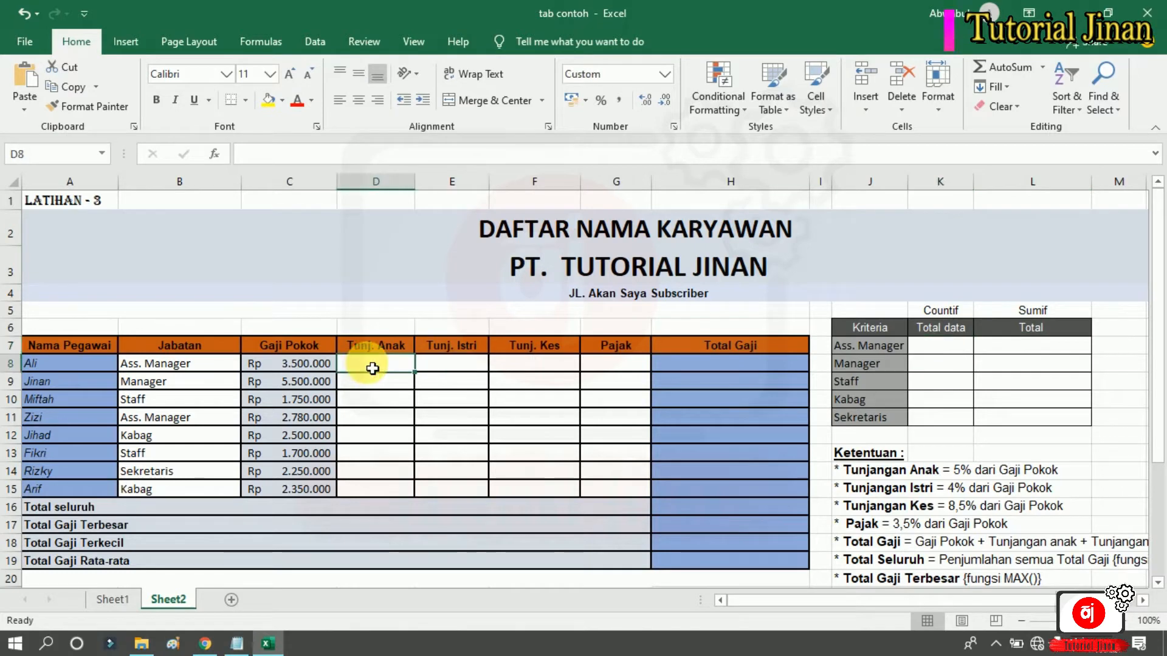
{"action": "left_click_drag", "start_coordinate": [1157, 225], "coordinate": [1157, 224]}
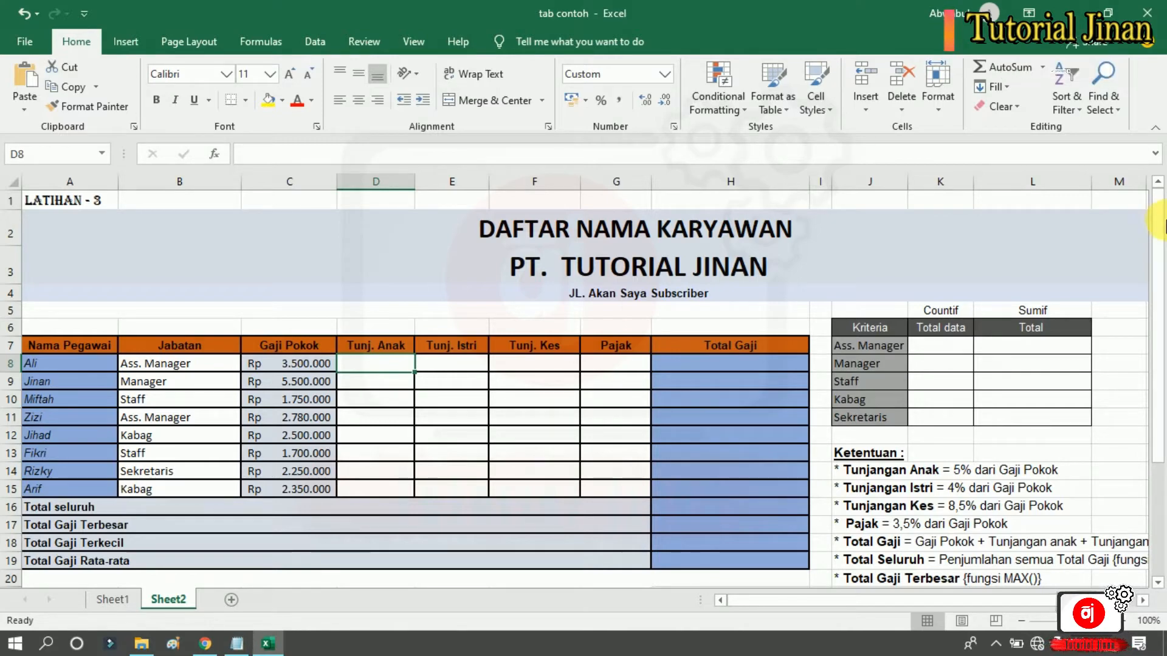
{"action": "mouse_move", "coordinate": [1157, 229]}
{"action": "left_mouse_down"}
{"action": "mouse_move", "coordinate": [1162, 258]}
{"action": "mouse_move", "coordinate": [1155, 239]}
{"action": "left_mouse_up"}
{"action": "left_click", "coordinate": [393, 237]}
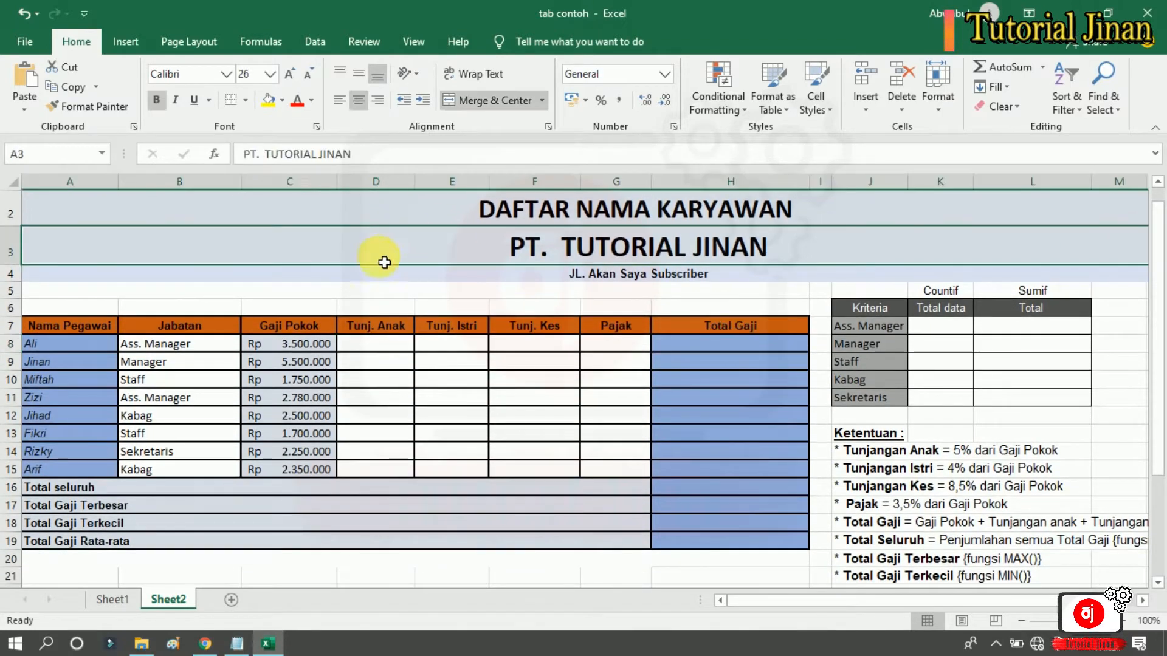
{"action": "left_click", "coordinate": [367, 350]}
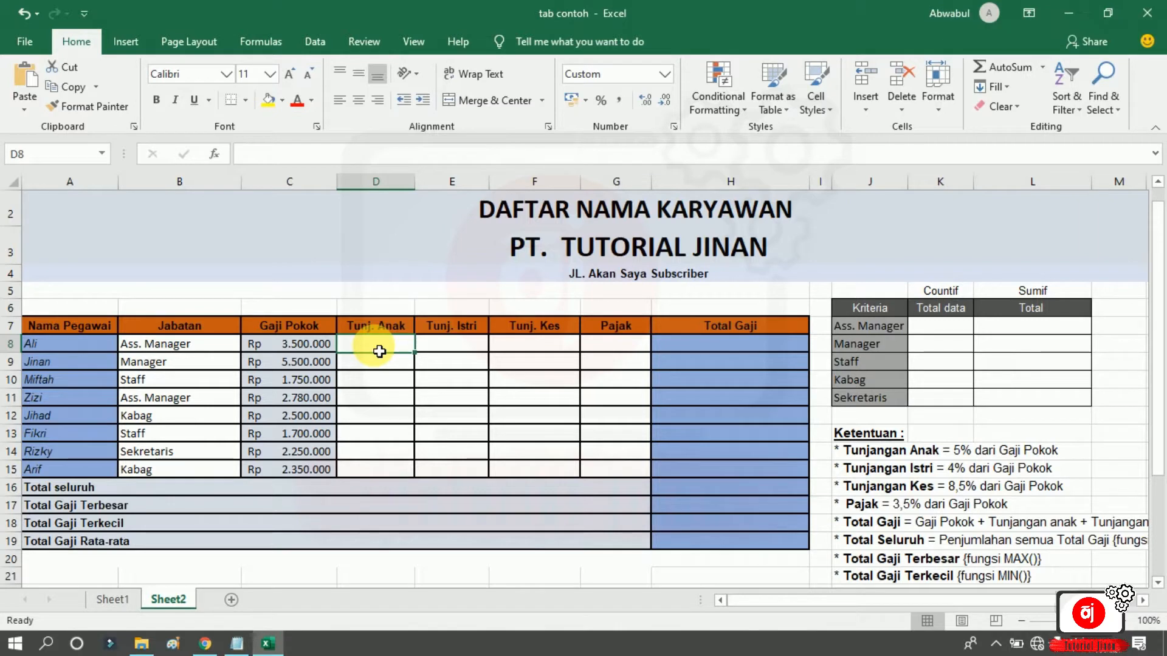
{"action": "left_click", "coordinate": [310, 347]}
{"action": "left_click", "coordinate": [366, 350]}
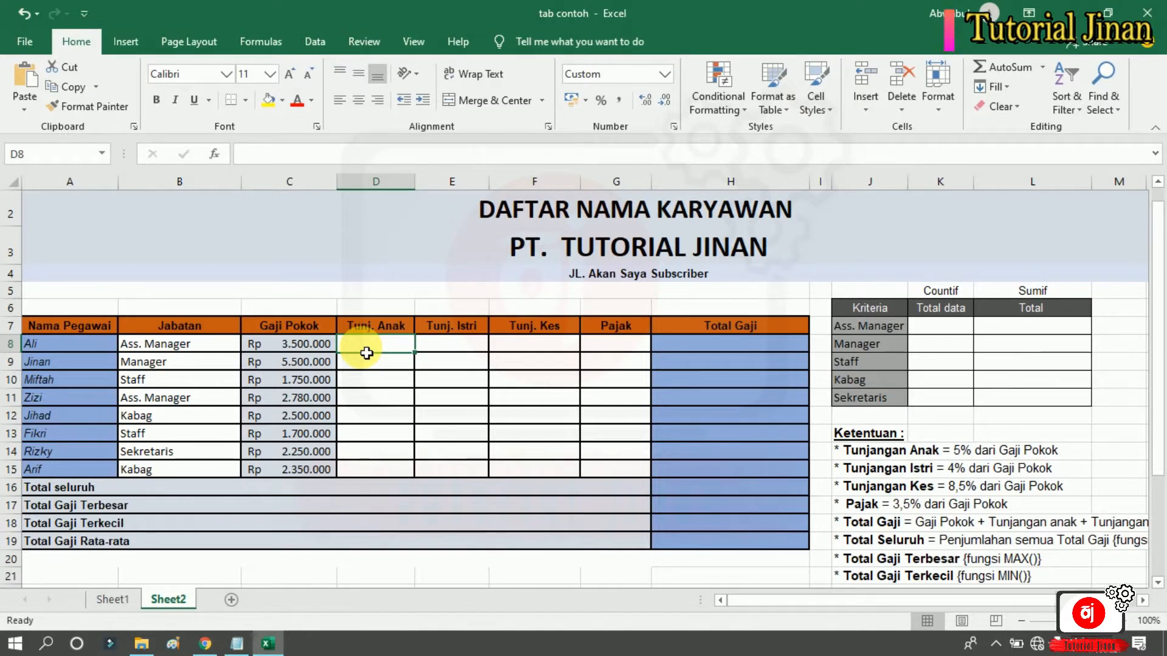
{"action": "type", "text": "="}
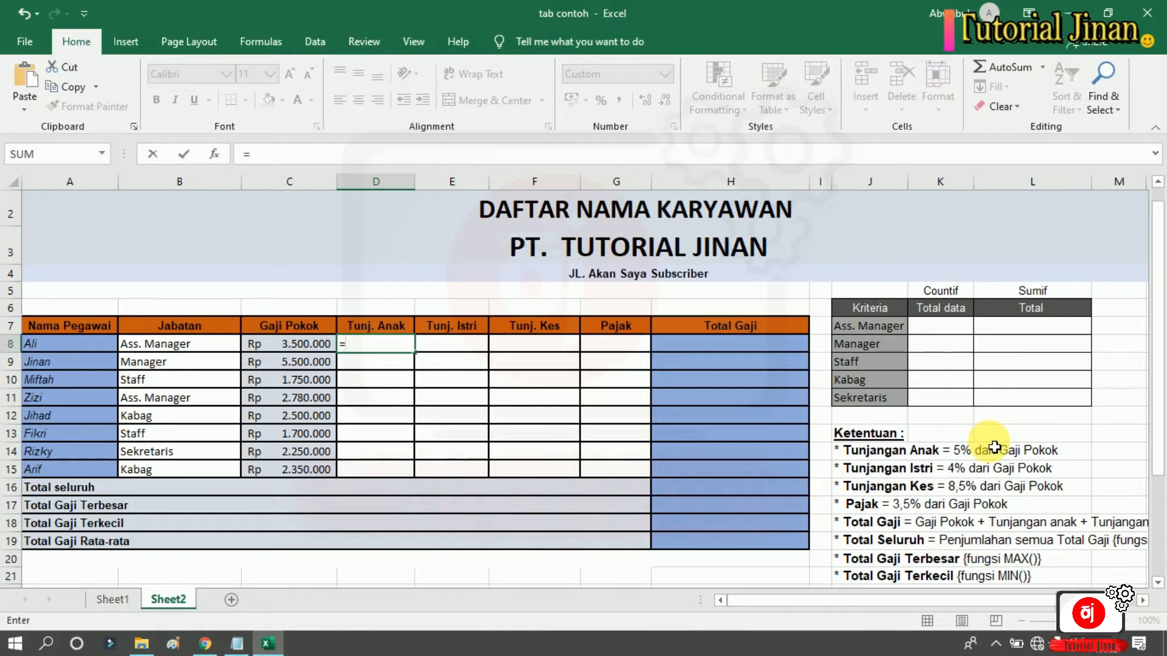
{"action": "scroll", "coordinate": [1155, 358], "scroll_direction": "down", "scroll_amount": 2}
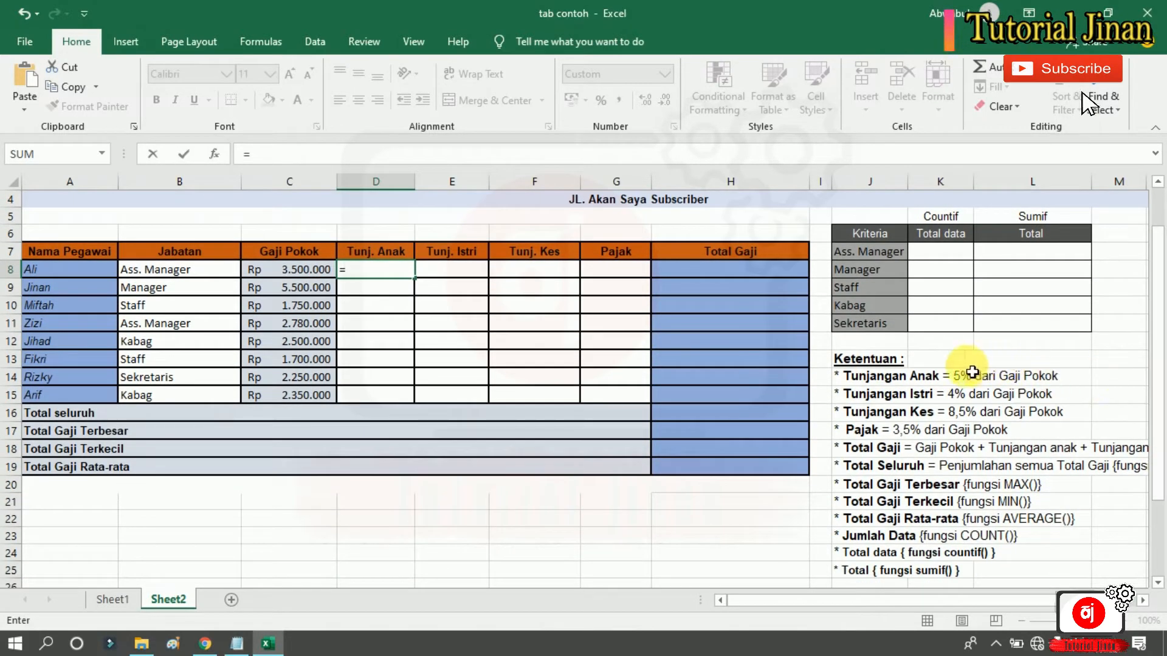
{"action": "left_click", "coordinate": [838, 358]}
{"action": "left_click_drag", "start_coordinate": [914, 381], "coordinate": [1081, 574]}
{"action": "key", "text": "Escape"}
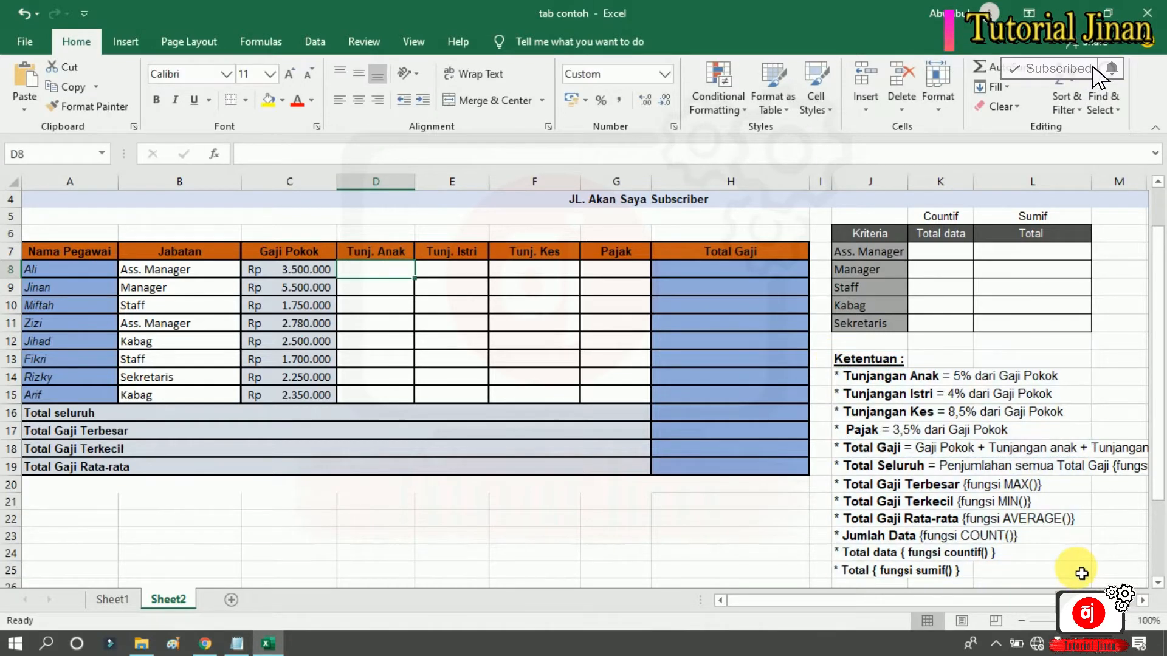
- Examine the Ketentuan rules and the first empty cells they apply to in the salary and criteria tables
{"action": "left_click", "coordinate": [947, 430]}
{"action": "left_click_drag", "start_coordinate": [839, 360], "coordinate": [1121, 570]}
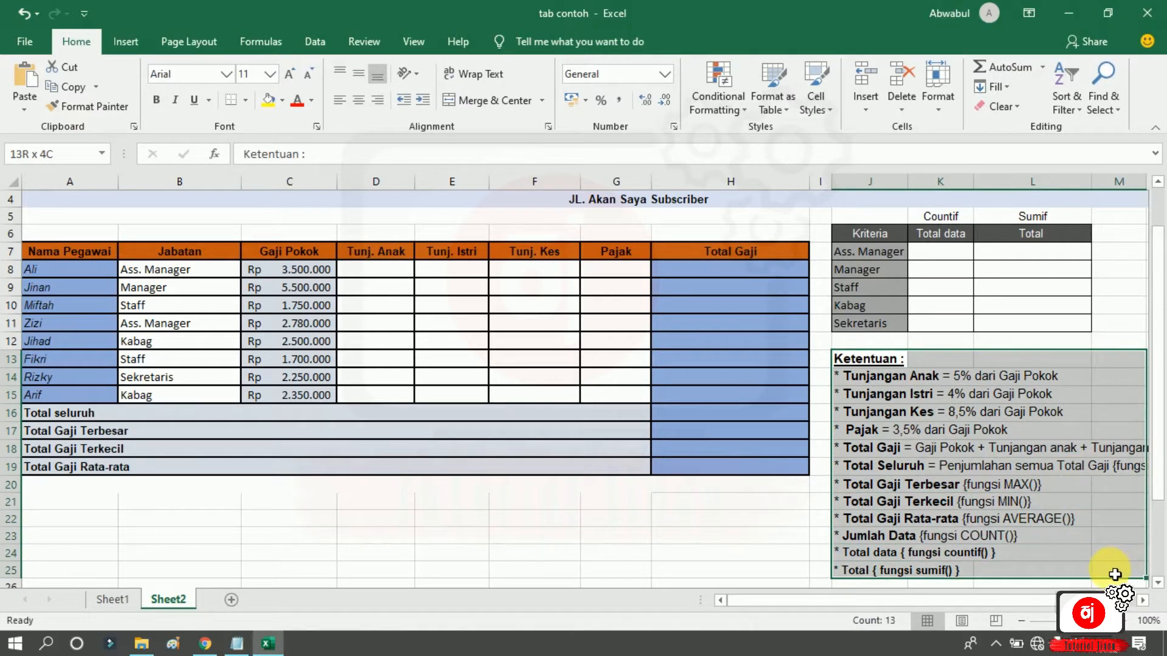
{"action": "left_click", "coordinate": [389, 269]}
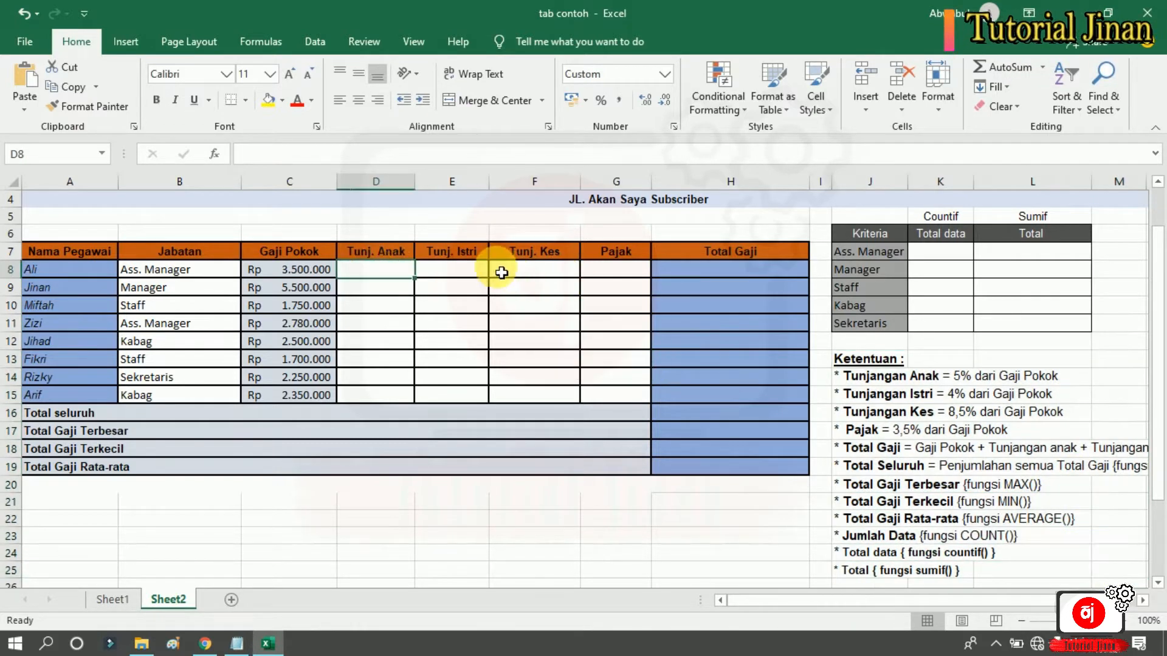
{"action": "left_click", "coordinate": [450, 270]}
{"action": "left_click", "coordinate": [547, 271]}
{"action": "left_click", "coordinate": [610, 273]}
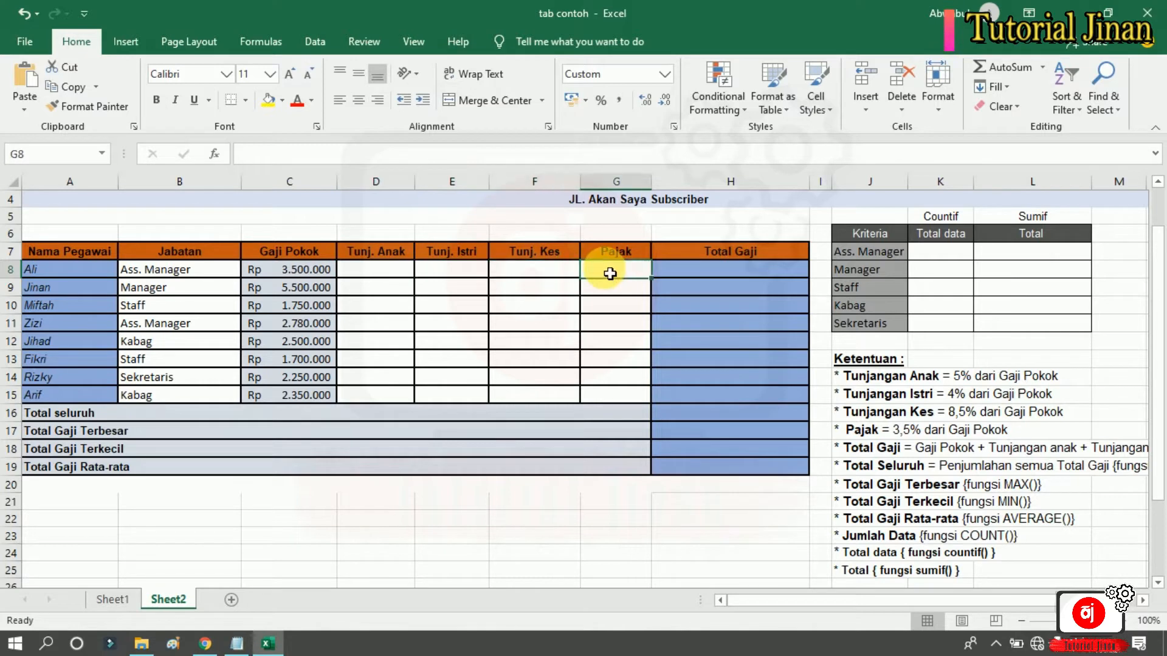
{"action": "left_click", "coordinate": [681, 268]}
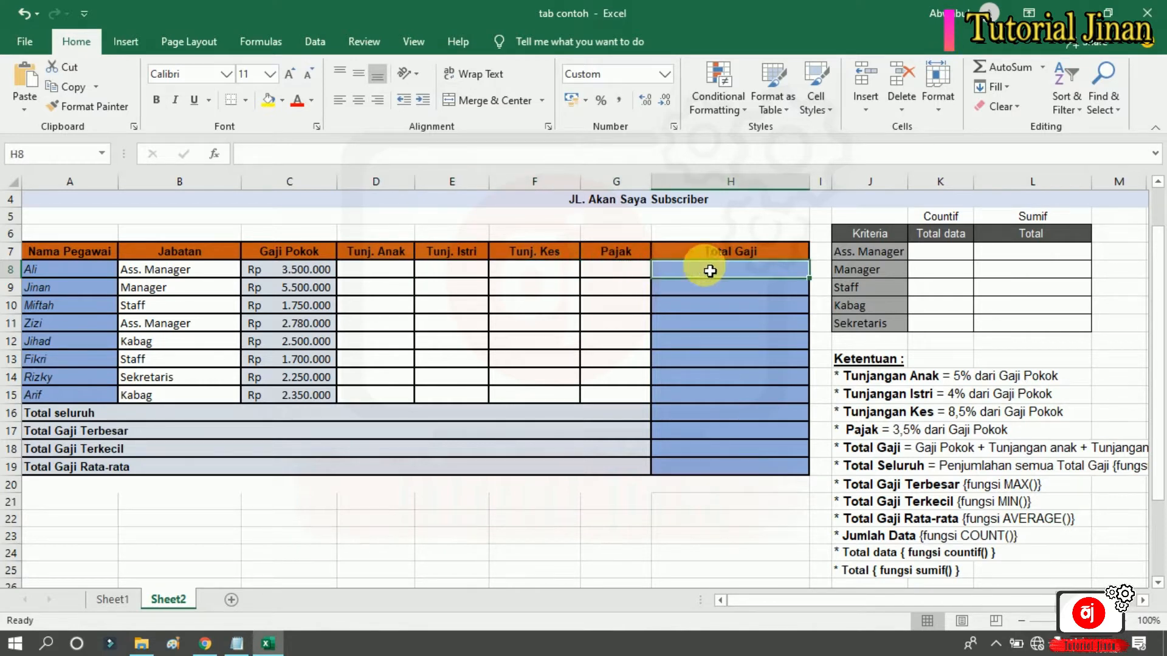
{"action": "left_click", "coordinate": [939, 254]}
{"action": "left_click", "coordinate": [1011, 253]}
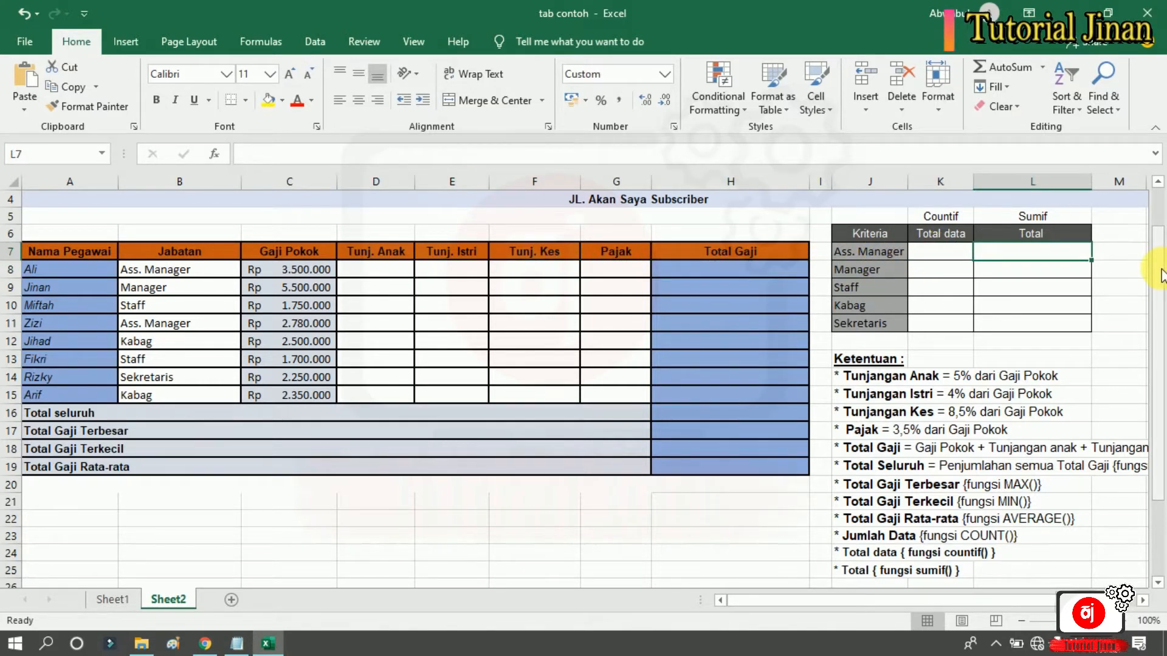
{"action": "scroll", "coordinate": [1161, 275], "scroll_direction": "up", "scroll_amount": 2}
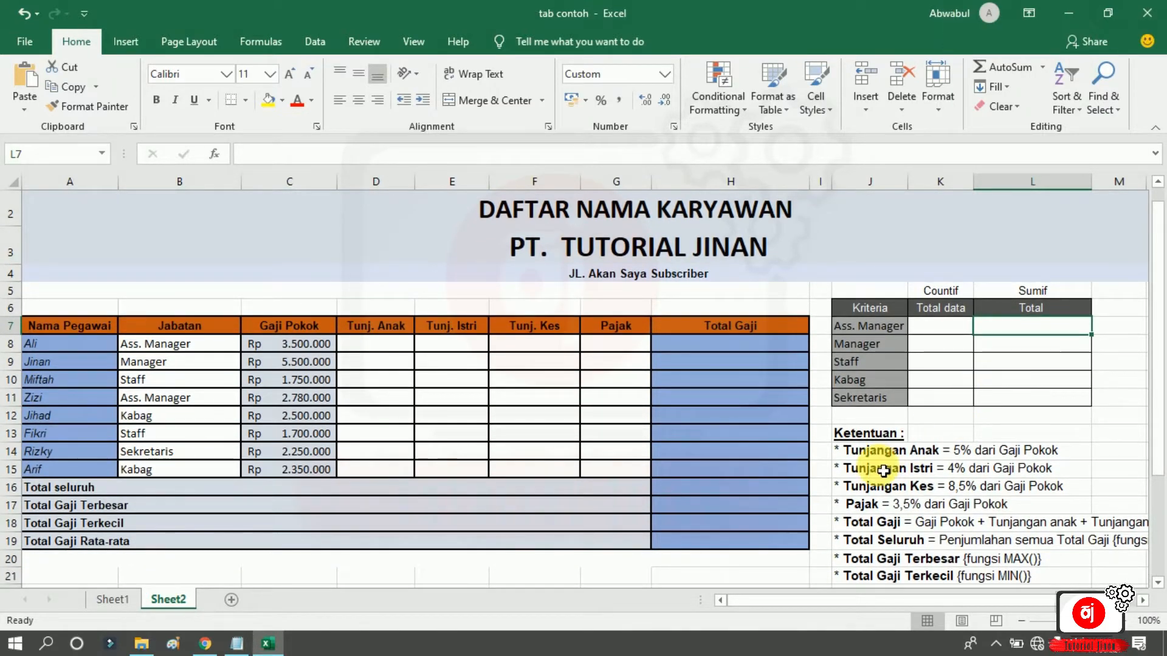
- Calculate the first employee's Tunj. Anak in D8 with the formula =5%*C8
{"action": "left_click", "coordinate": [369, 347]}
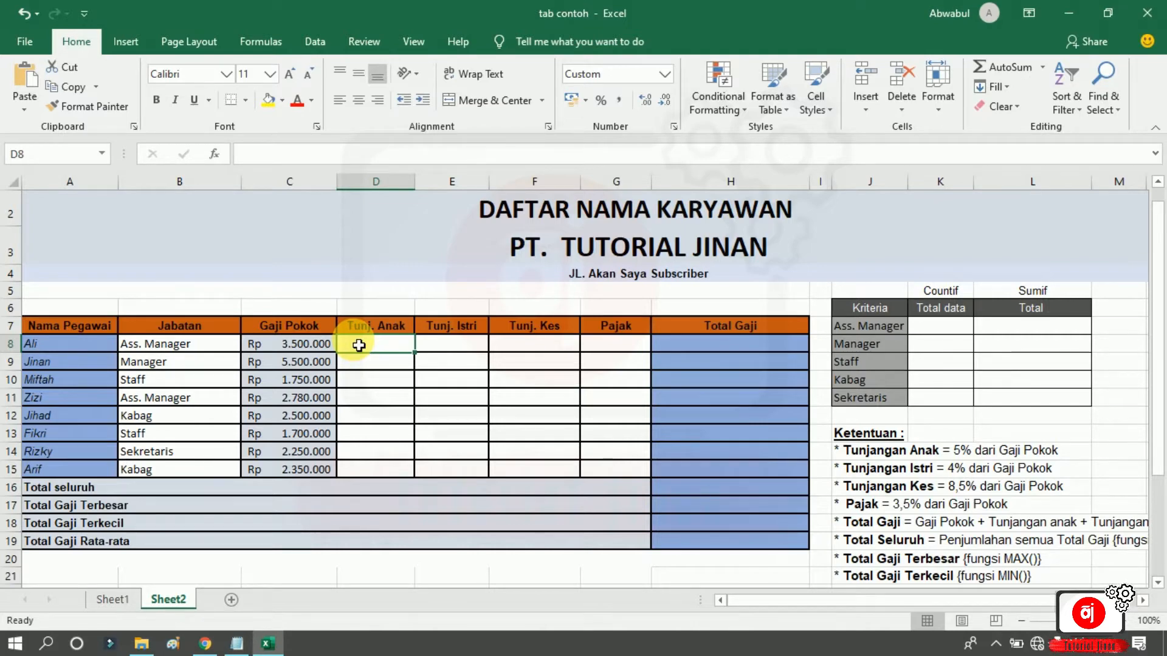
{"action": "type", "text": "=5%*"}
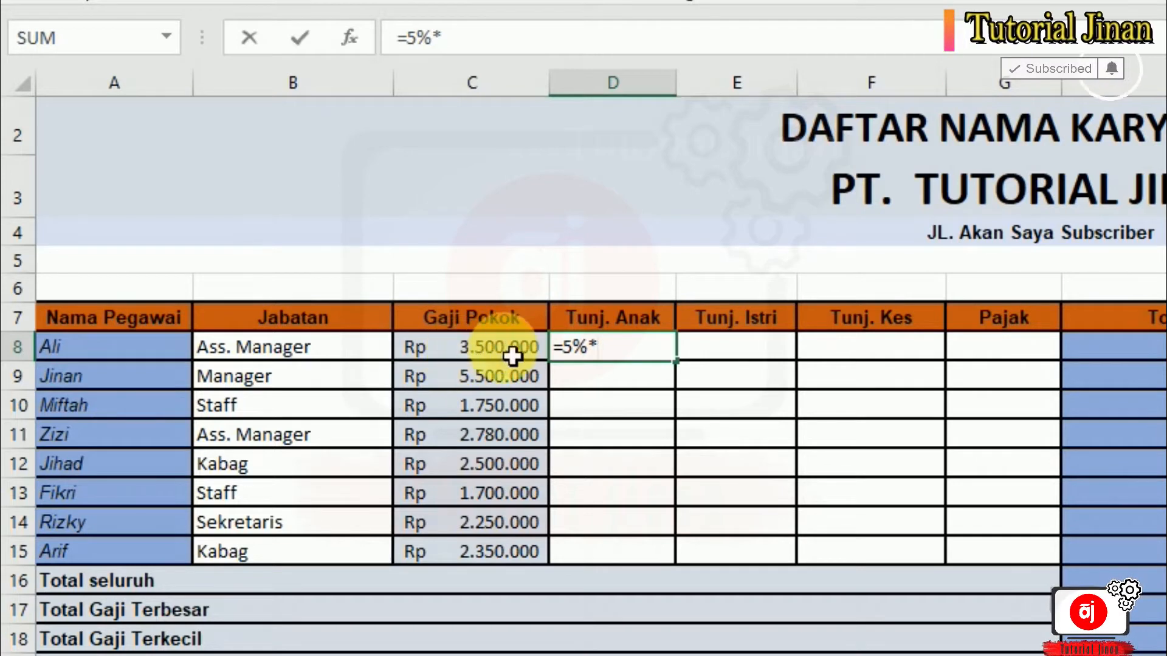
{"action": "left_click", "coordinate": [488, 360]}
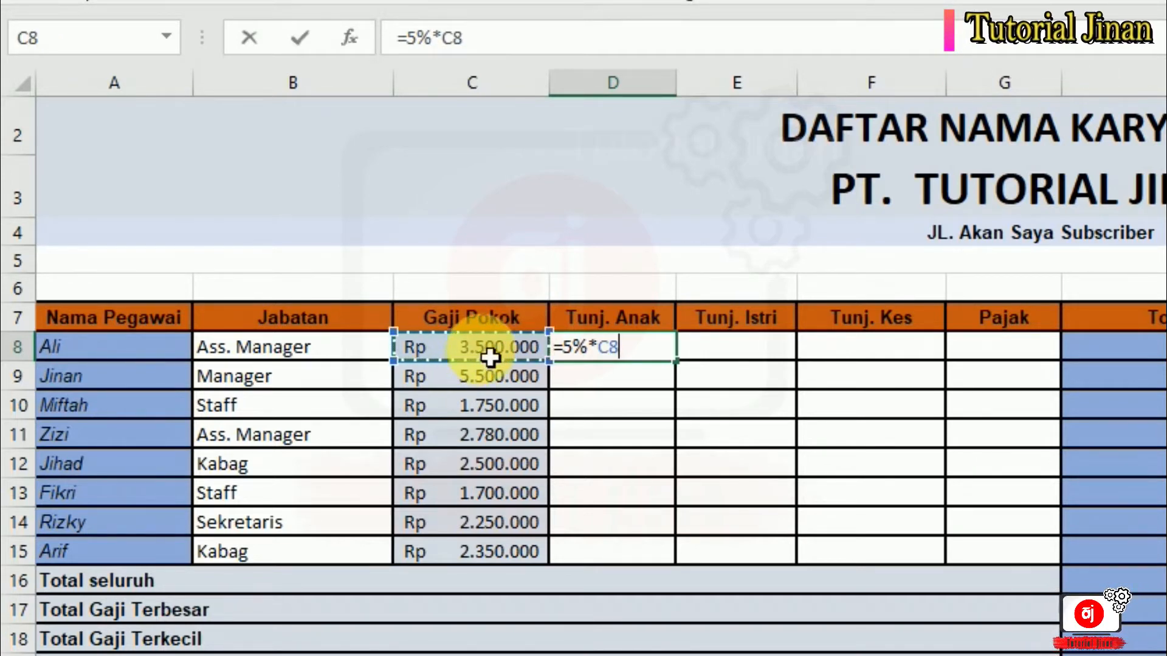
{"action": "key", "text": "Return"}
{"action": "left_click", "coordinate": [618, 358]}
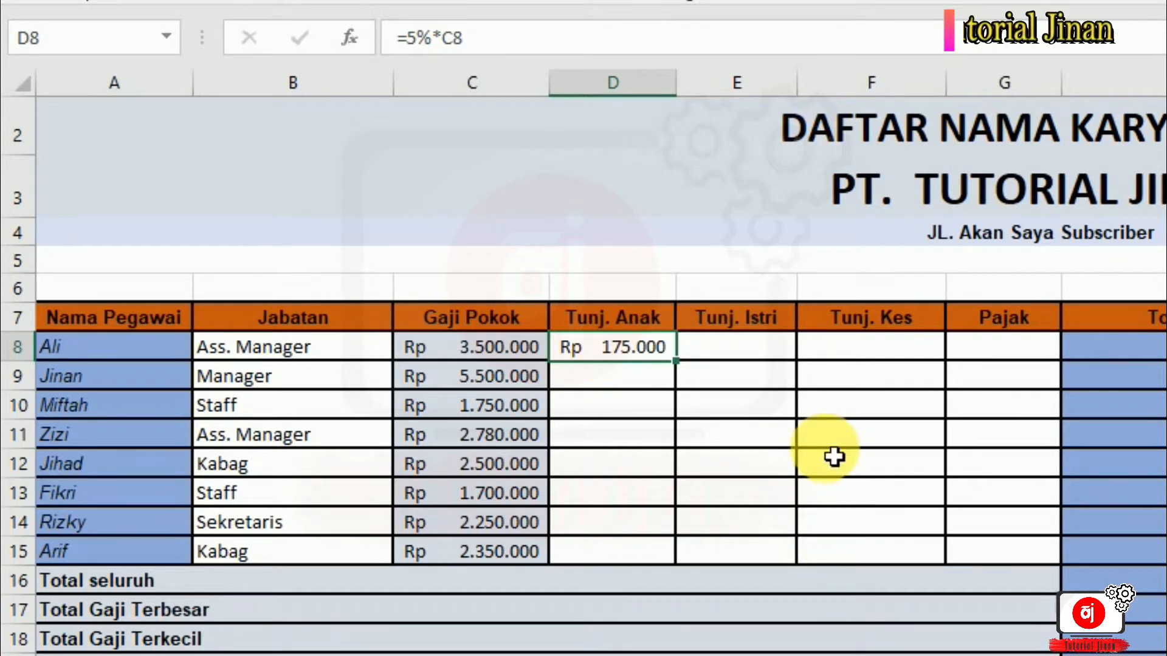
{"action": "left_click", "coordinate": [621, 381]}
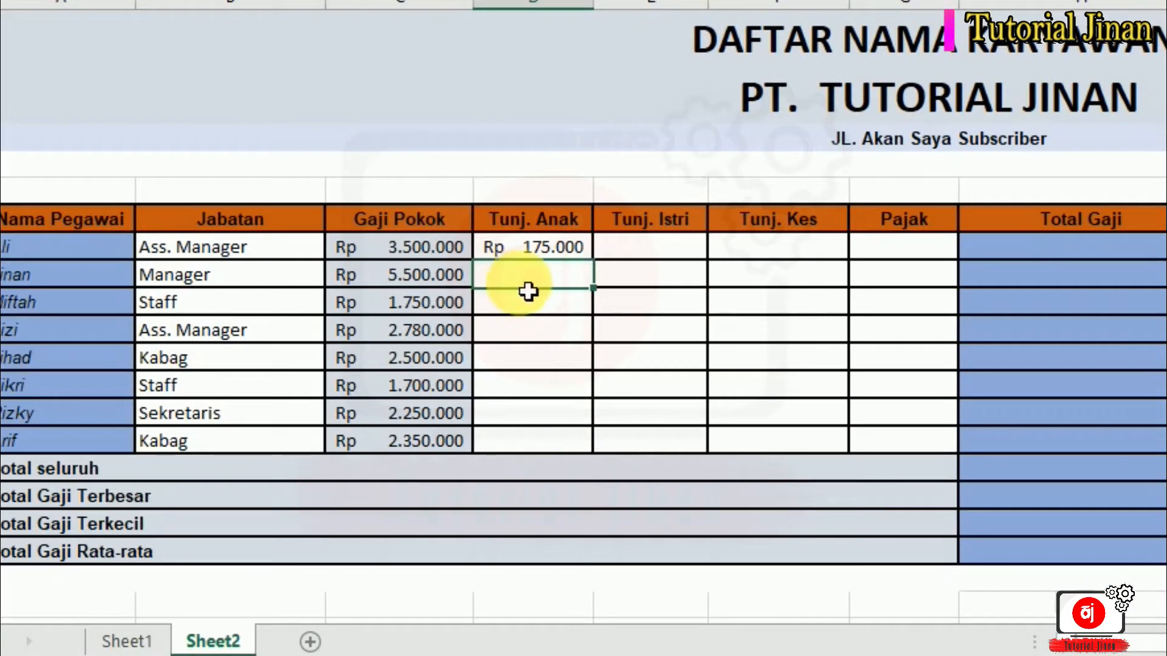
{"action": "left_click", "coordinate": [518, 314]}
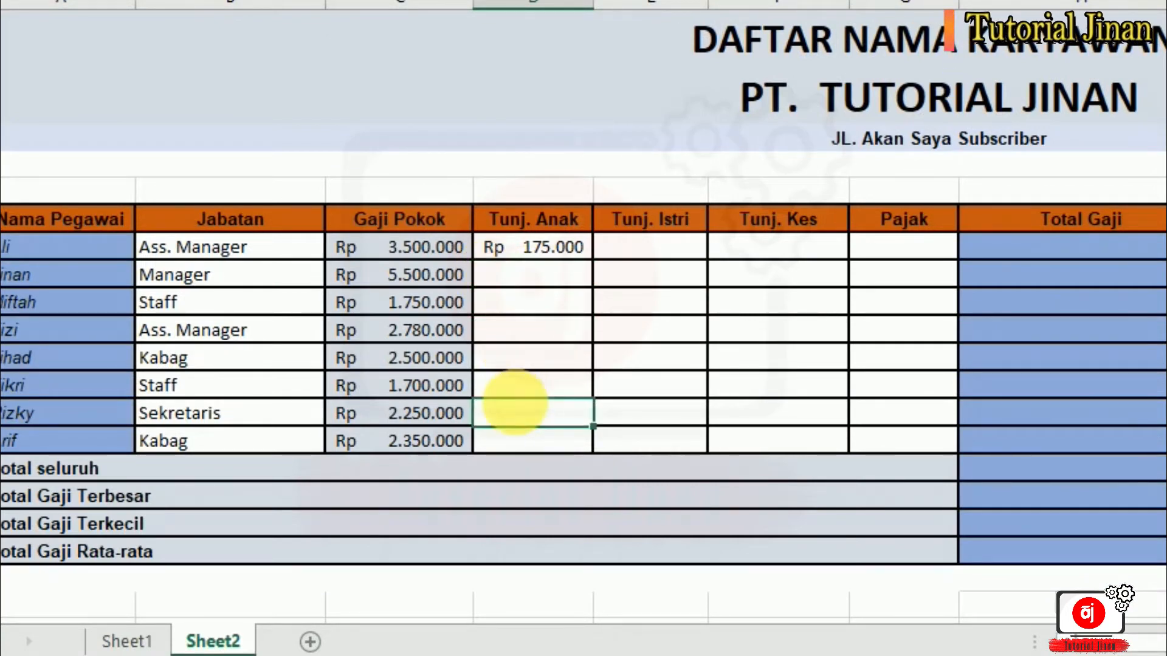
- Fill the Tunj. Anak formula from D8 down to D15 for the remaining employees
{"action": "left_click", "coordinate": [549, 252]}
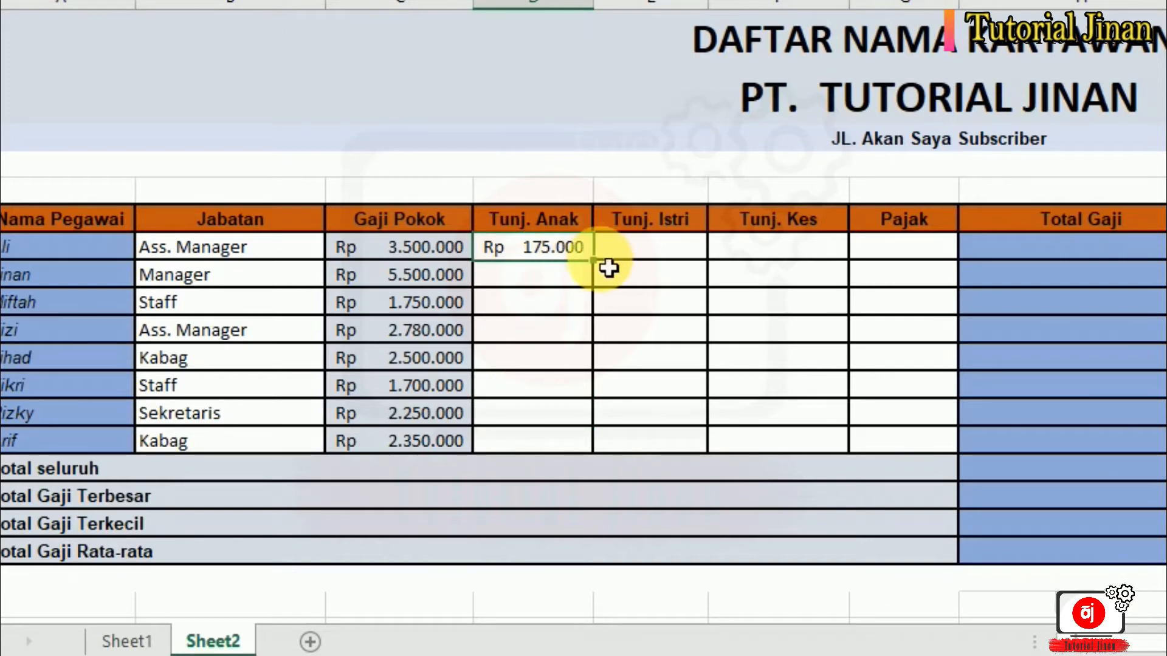
{"action": "left_click_drag", "start_coordinate": [607, 271], "coordinate": [571, 453]}
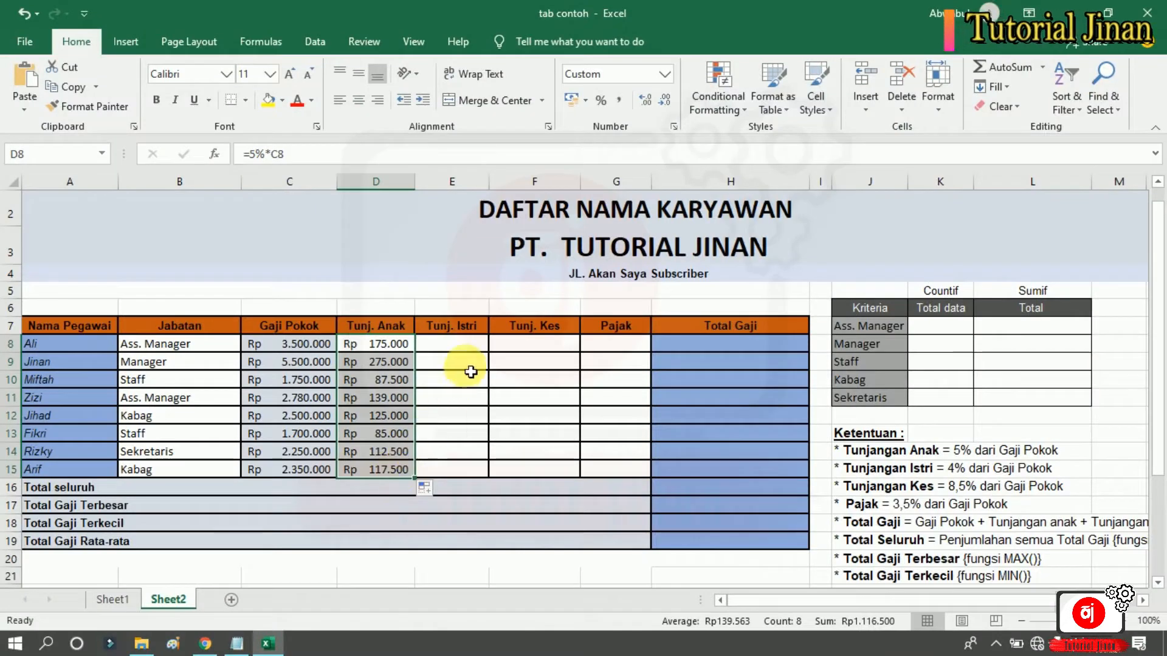
{"action": "left_click", "coordinate": [677, 280]}
- Check the copied Tunj. Anak formulas row by row and compare the first one with its Gaji Pokok cell
{"action": "left_click", "coordinate": [383, 360]}
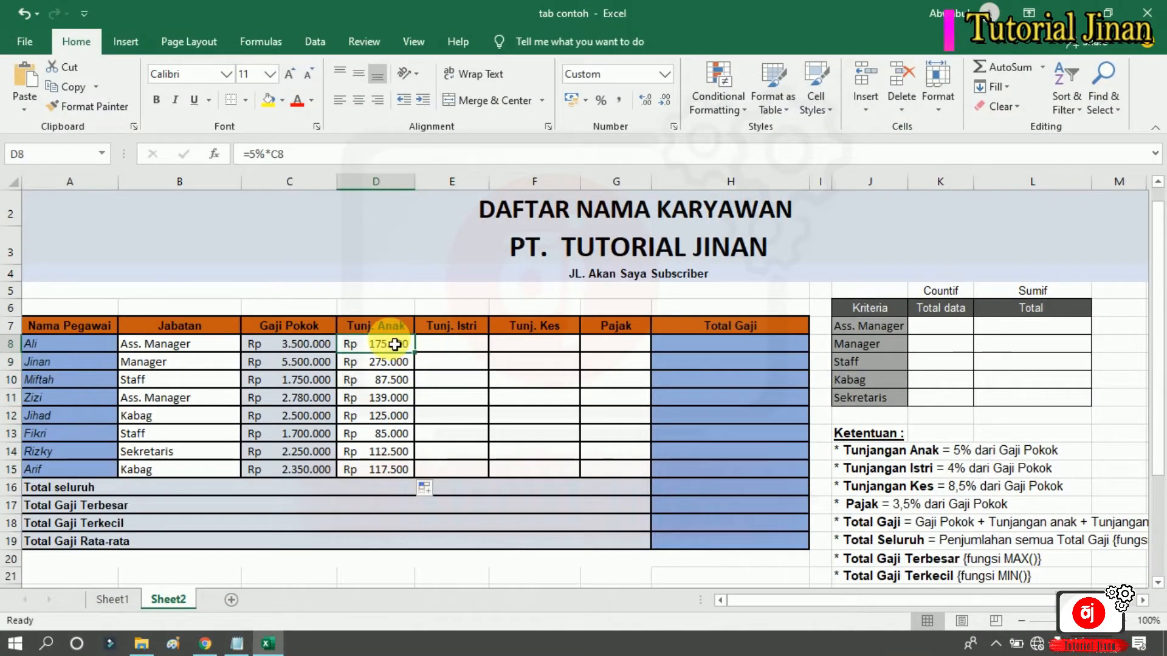
{"action": "left_click", "coordinate": [384, 382]}
{"action": "left_click", "coordinate": [378, 398]}
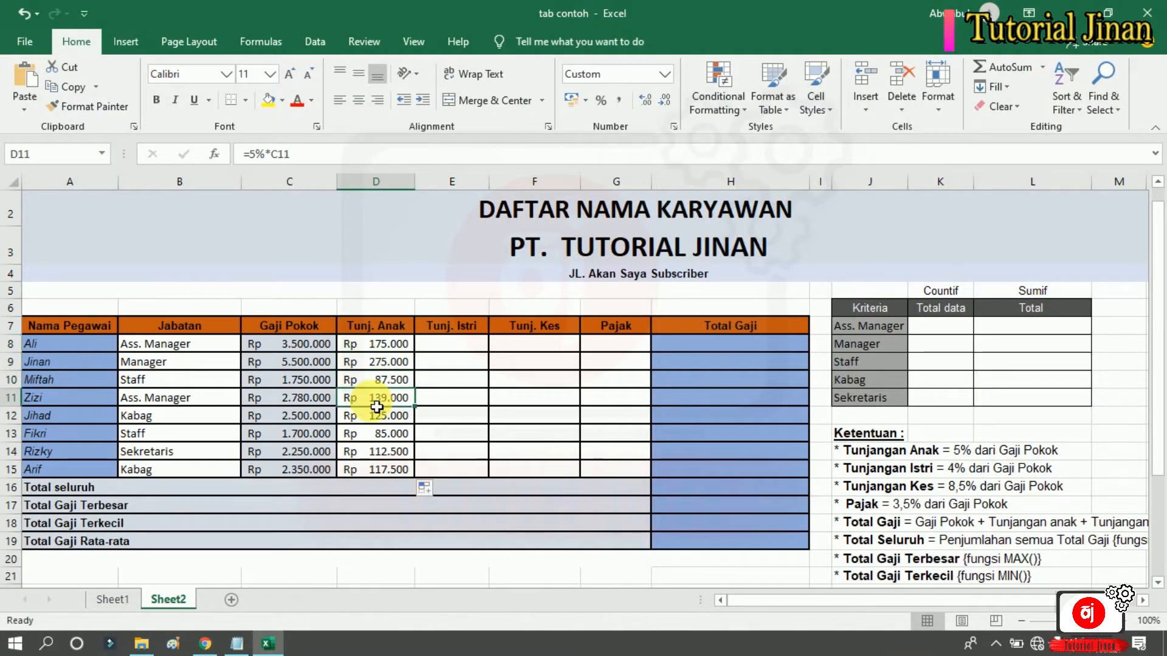
{"action": "left_click", "coordinate": [371, 418]}
{"action": "left_click", "coordinate": [374, 433]}
{"action": "left_click", "coordinate": [376, 455]}
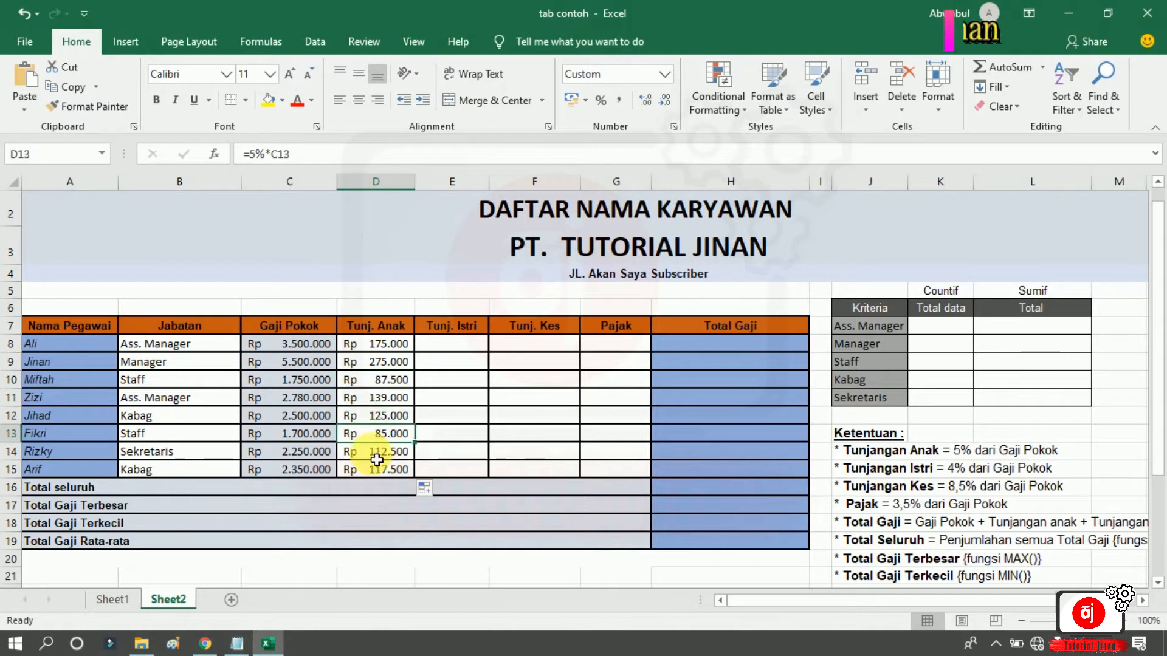
{"action": "left_click", "coordinate": [376, 463]}
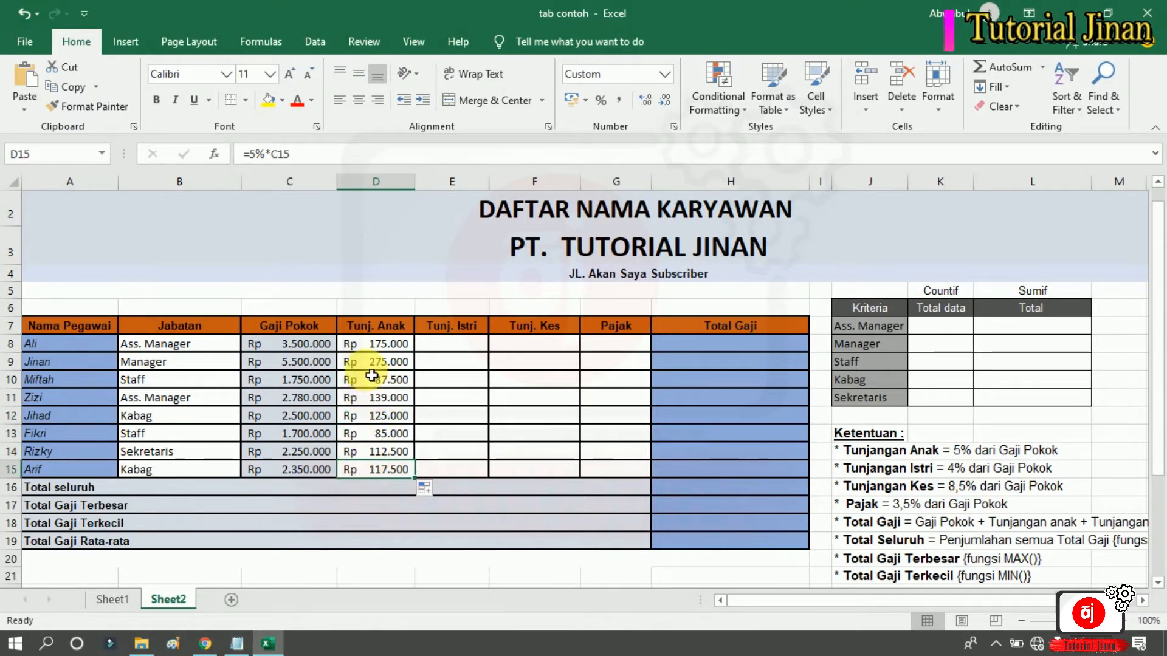
{"action": "left_click", "coordinate": [374, 346]}
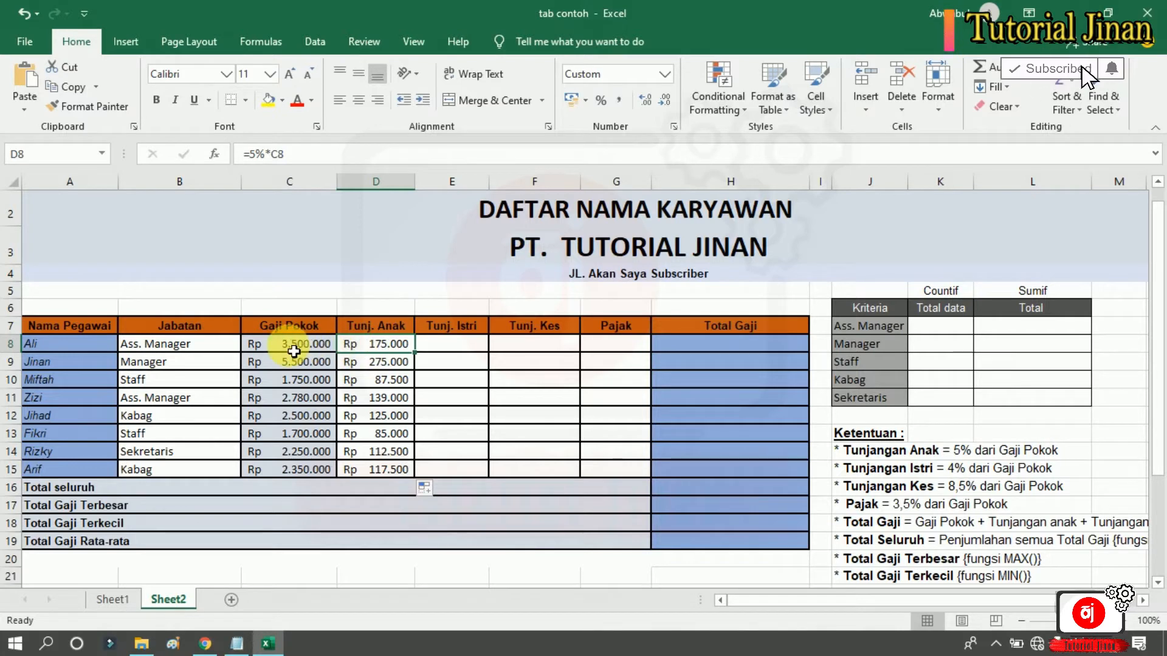
{"action": "left_click", "coordinate": [293, 351]}
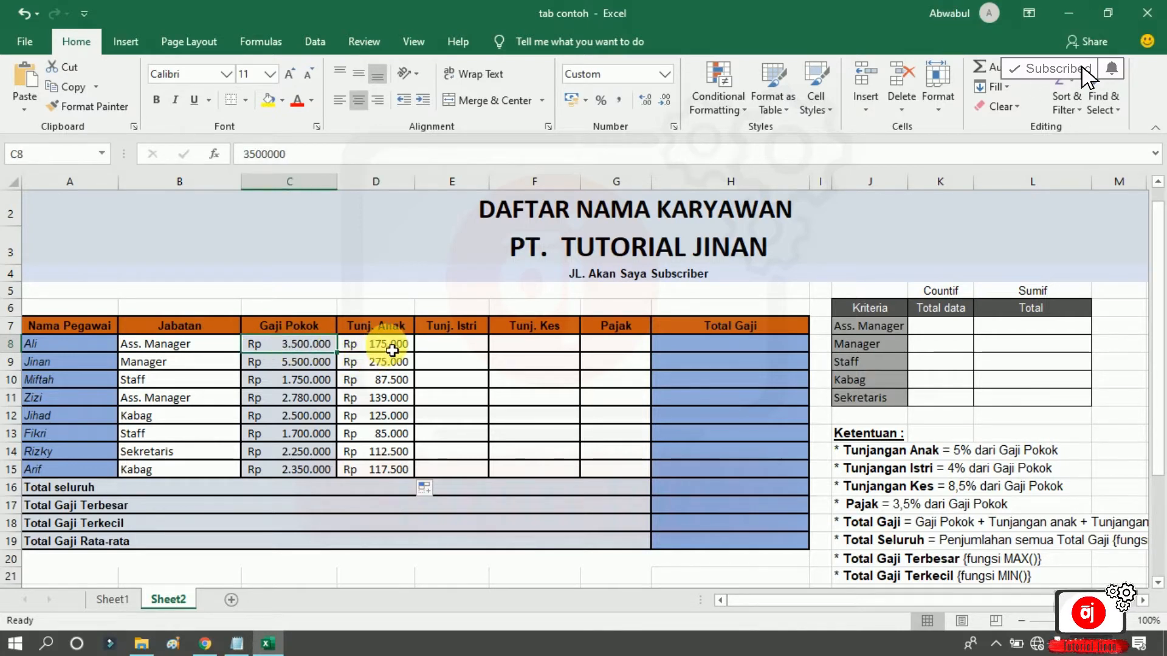
{"action": "left_click", "coordinate": [392, 350]}
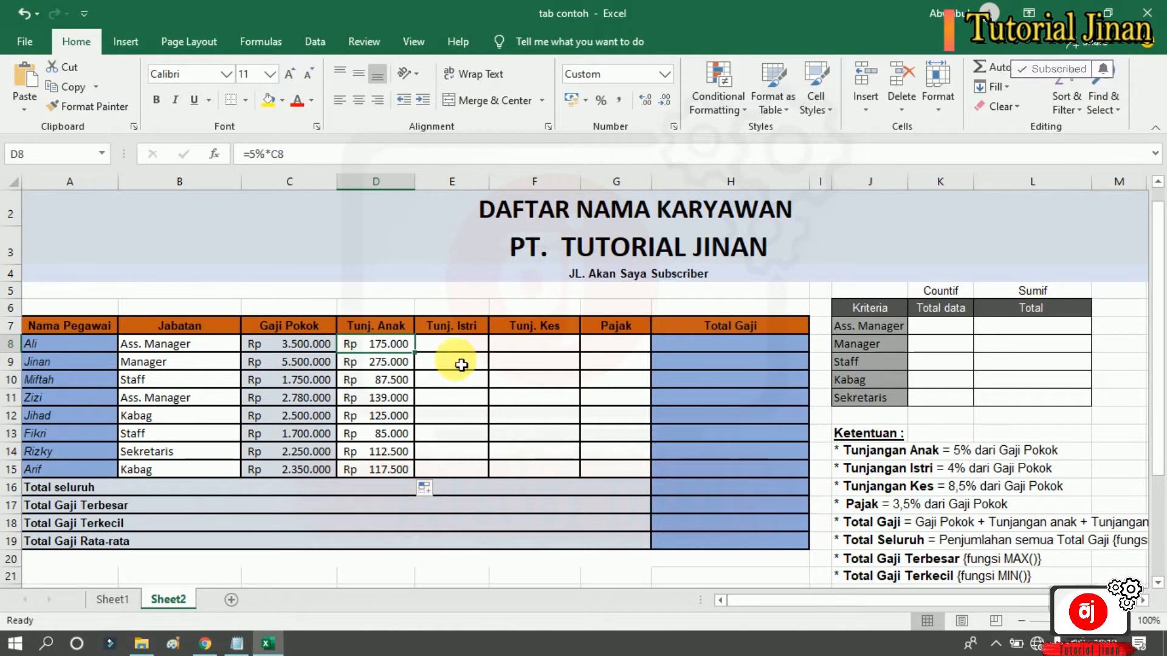
- Calculate the first employee's Tunj. Istri in E8 with the formula =4%*C8, following the Tunjangan Istri rule
{"action": "left_click", "coordinate": [445, 345]}
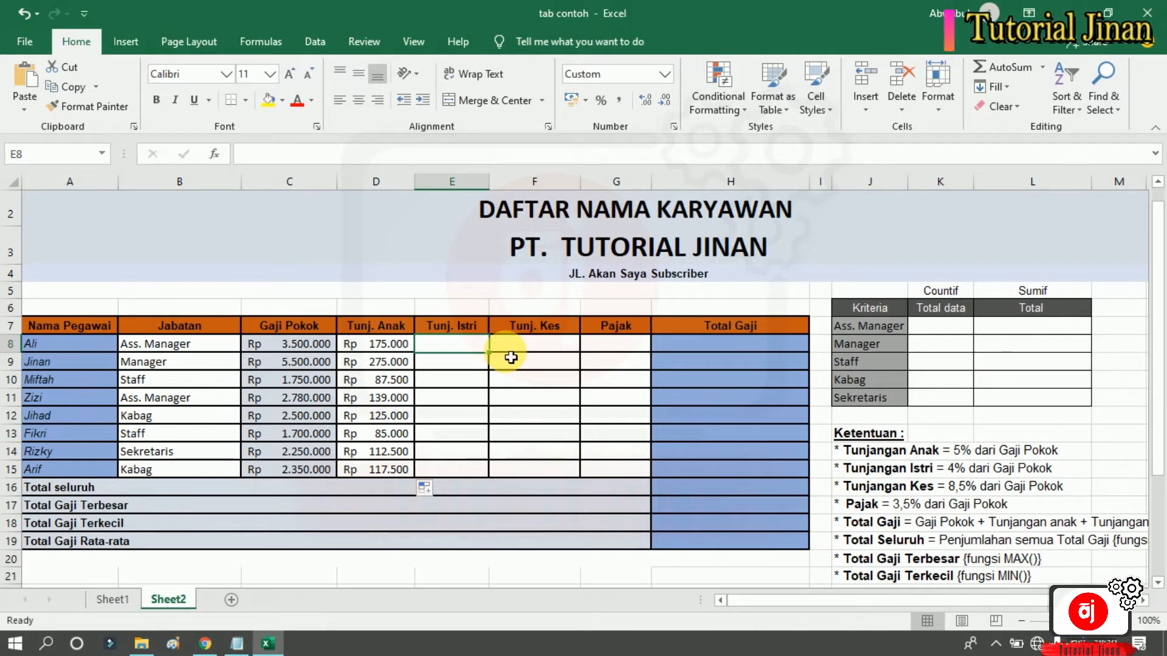
{"action": "left_click", "coordinate": [870, 456]}
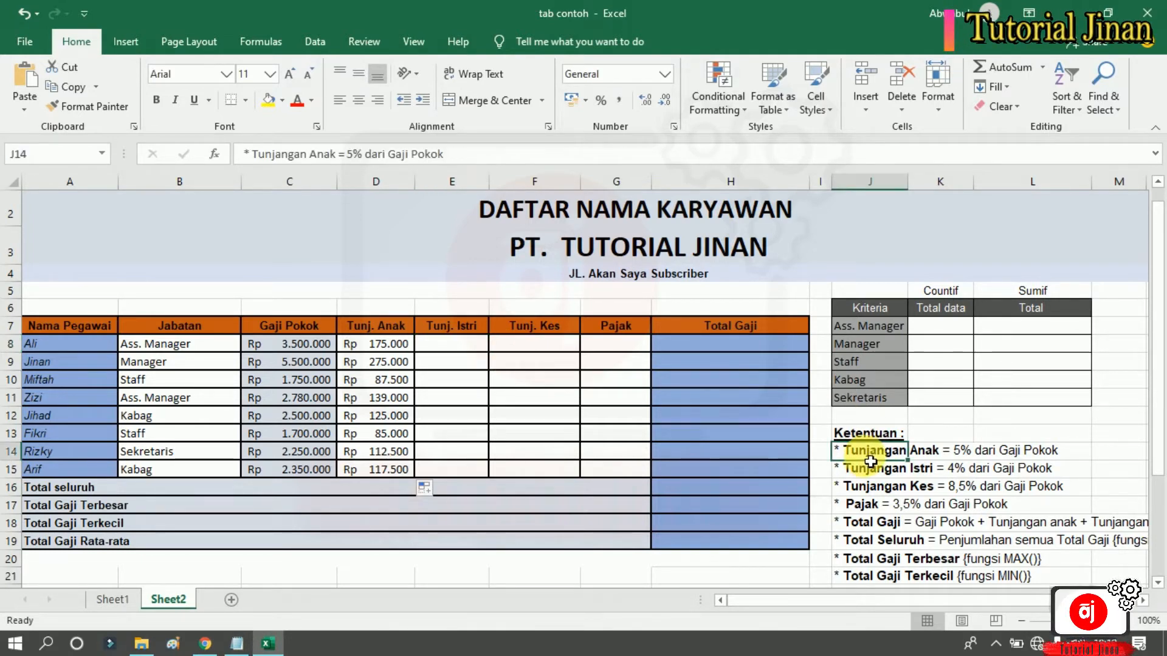
{"action": "left_click", "coordinate": [874, 466]}
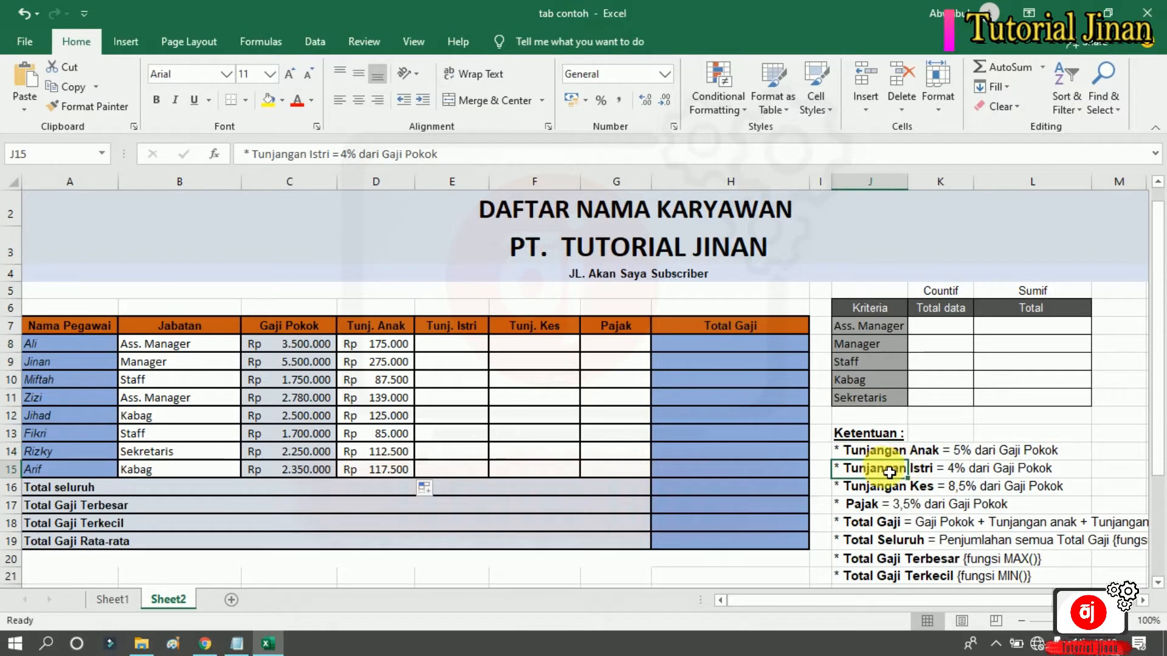
{"action": "left_click", "coordinate": [964, 473]}
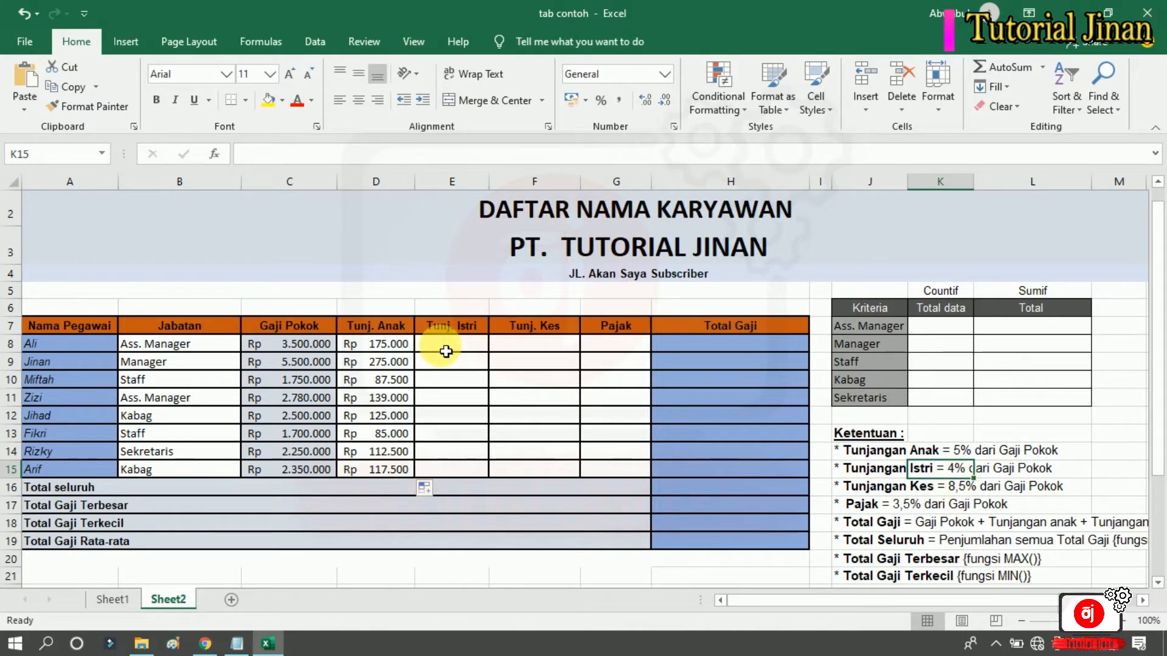
{"action": "left_click", "coordinate": [446, 352]}
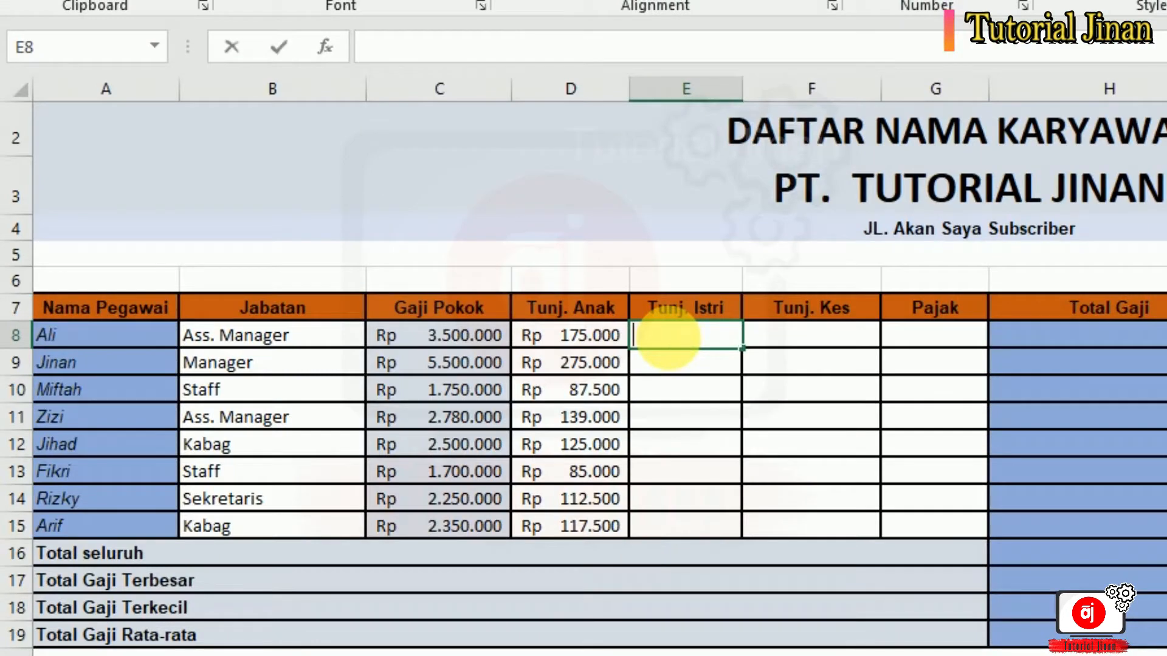
{"action": "type", "text": "="}
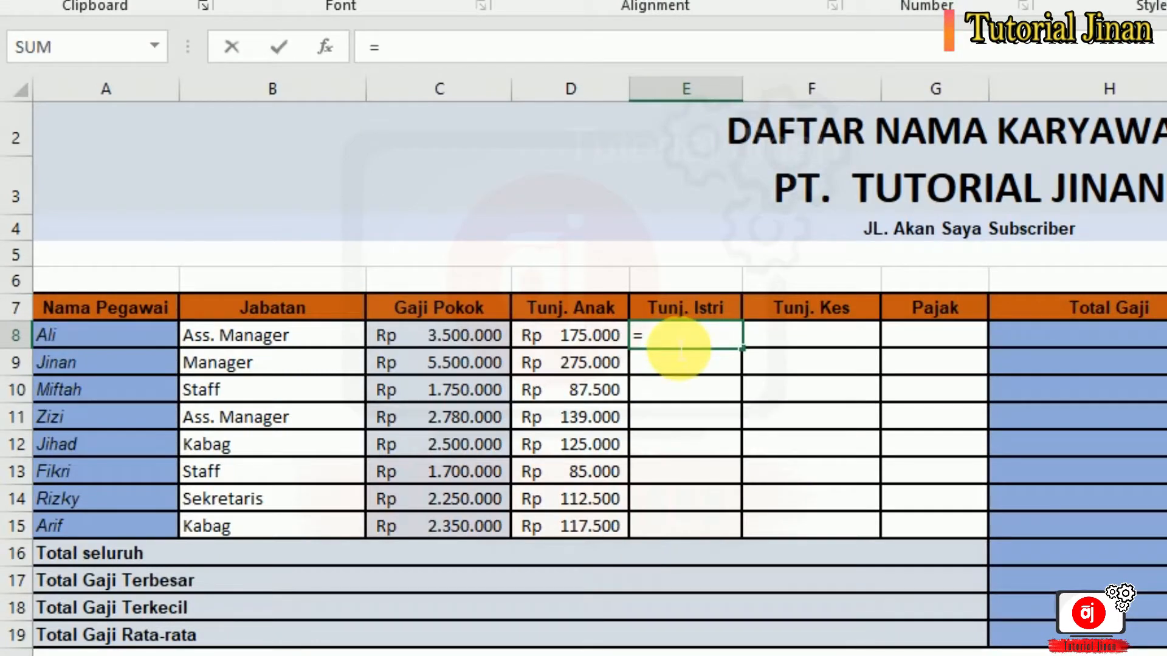
{"action": "type", "text": "4%*"}
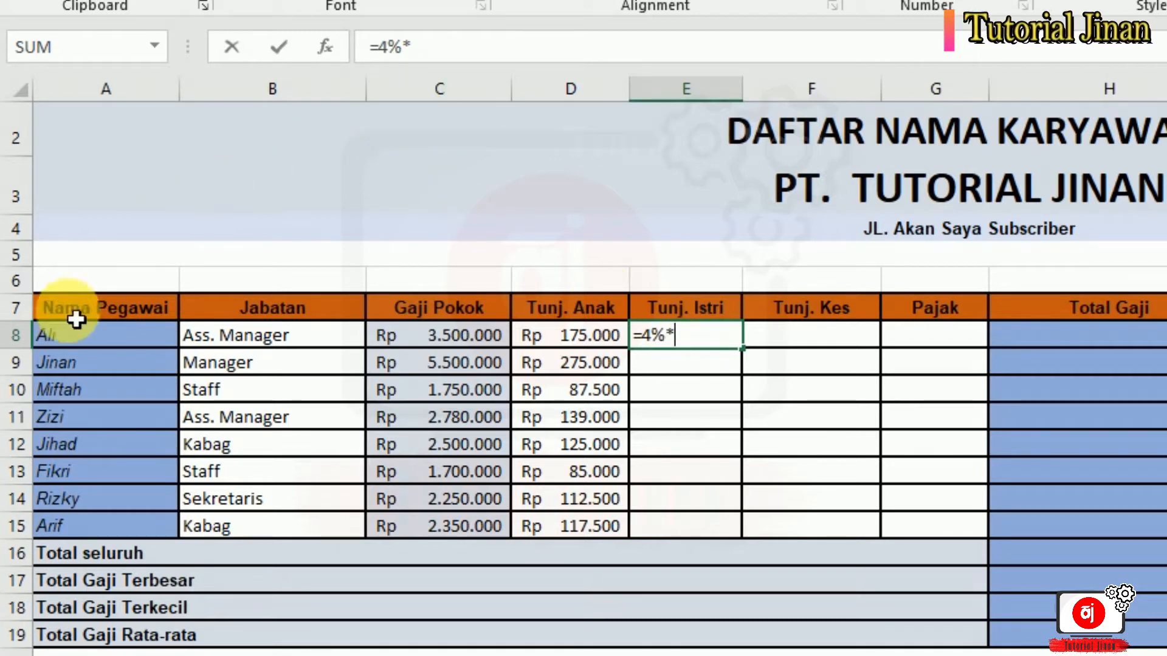
{"action": "left_click", "coordinate": [475, 344]}
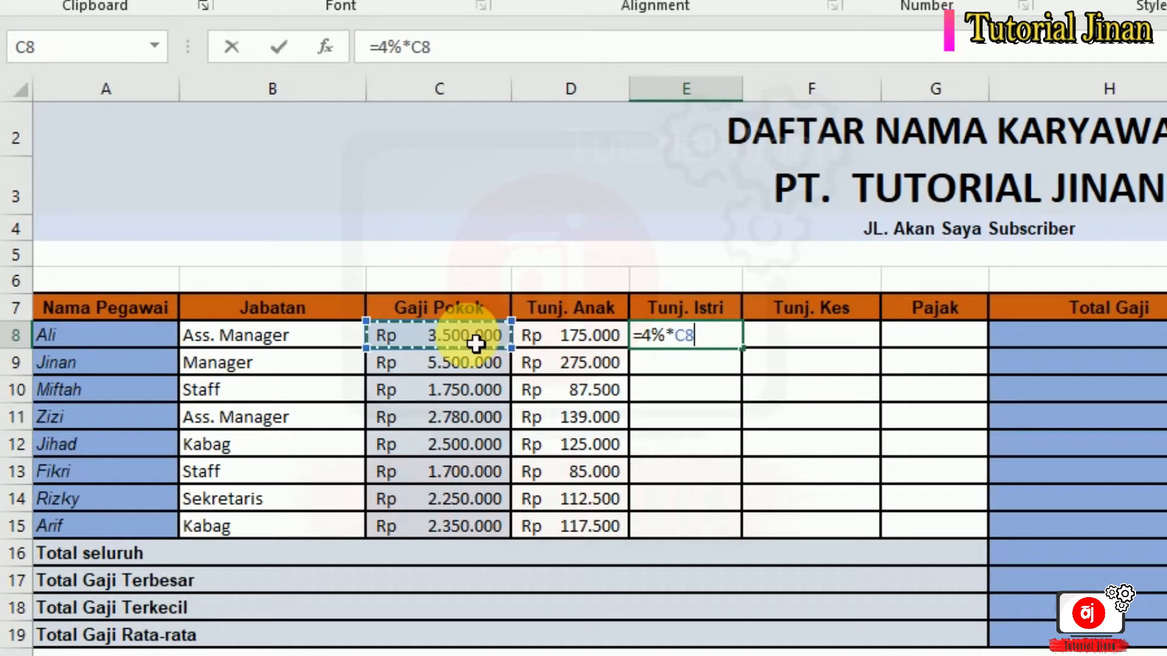
{"action": "key", "text": "Return"}
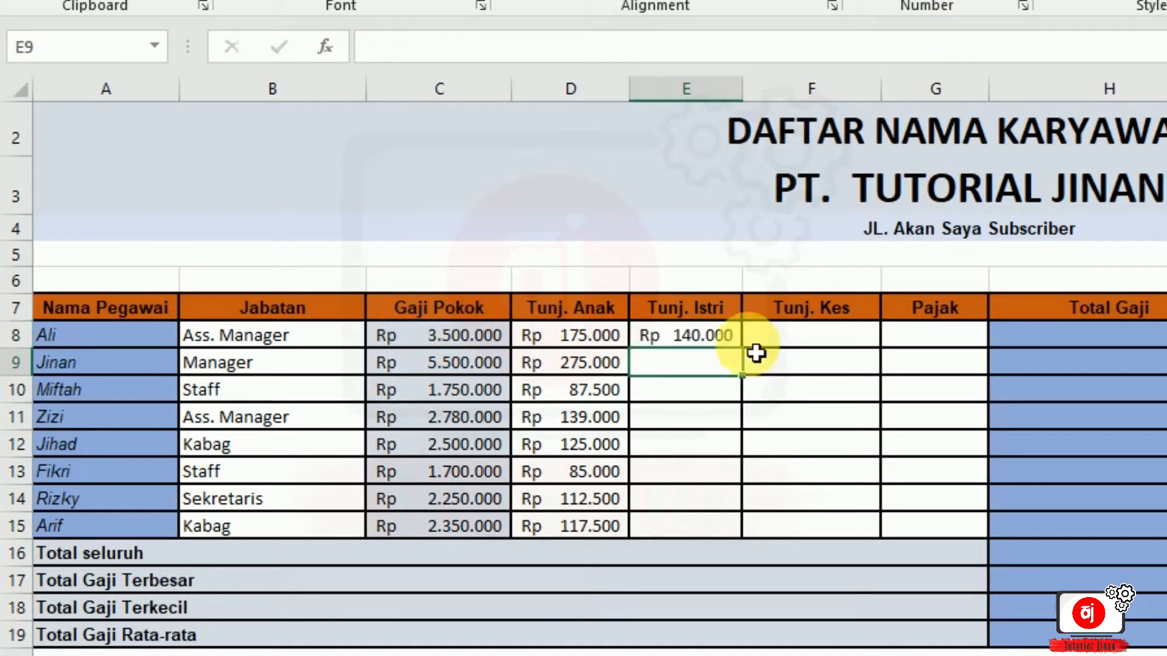
- Fill the Tunj. Istri formula from E8 down to E15 and check it against the Gaji Pokok cell
{"action": "left_click", "coordinate": [717, 344]}
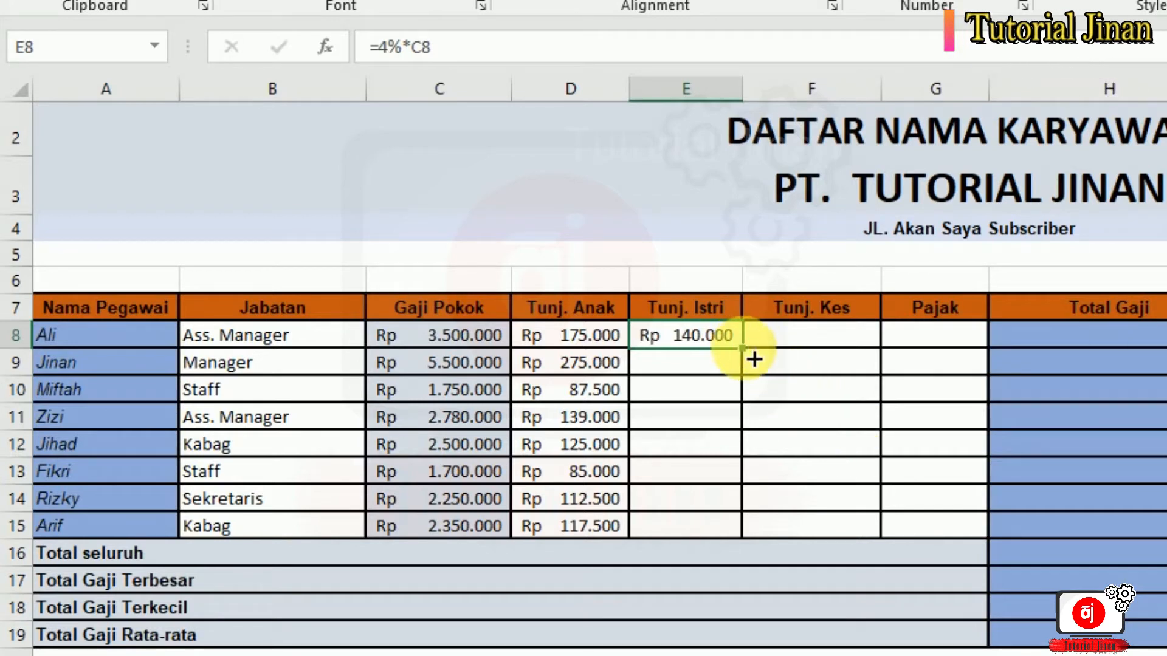
{"action": "left_click_drag", "start_coordinate": [743, 350], "coordinate": [740, 542]}
{"action": "left_click", "coordinate": [851, 497]}
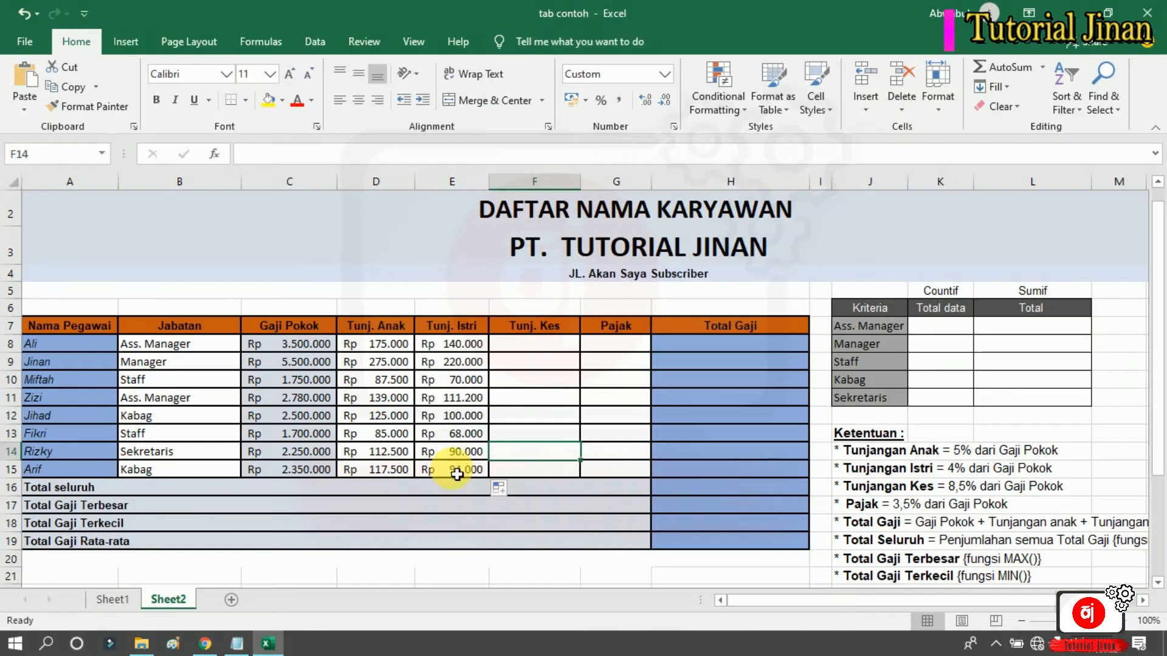
{"action": "left_click", "coordinate": [461, 344]}
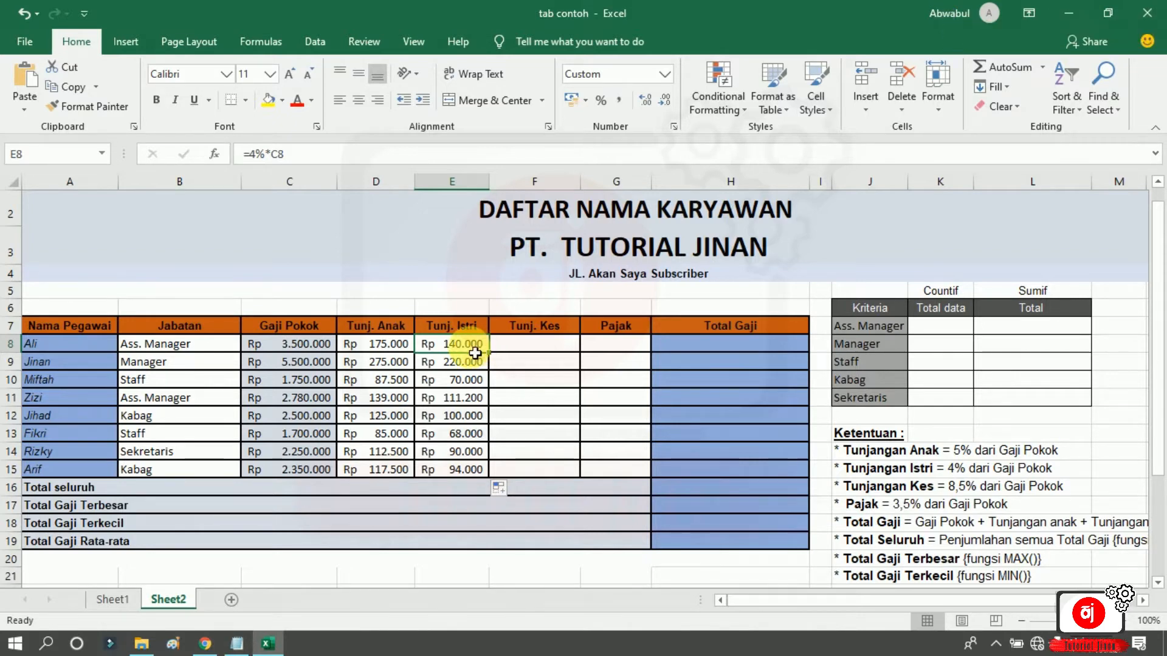
{"action": "left_click", "coordinate": [275, 345]}
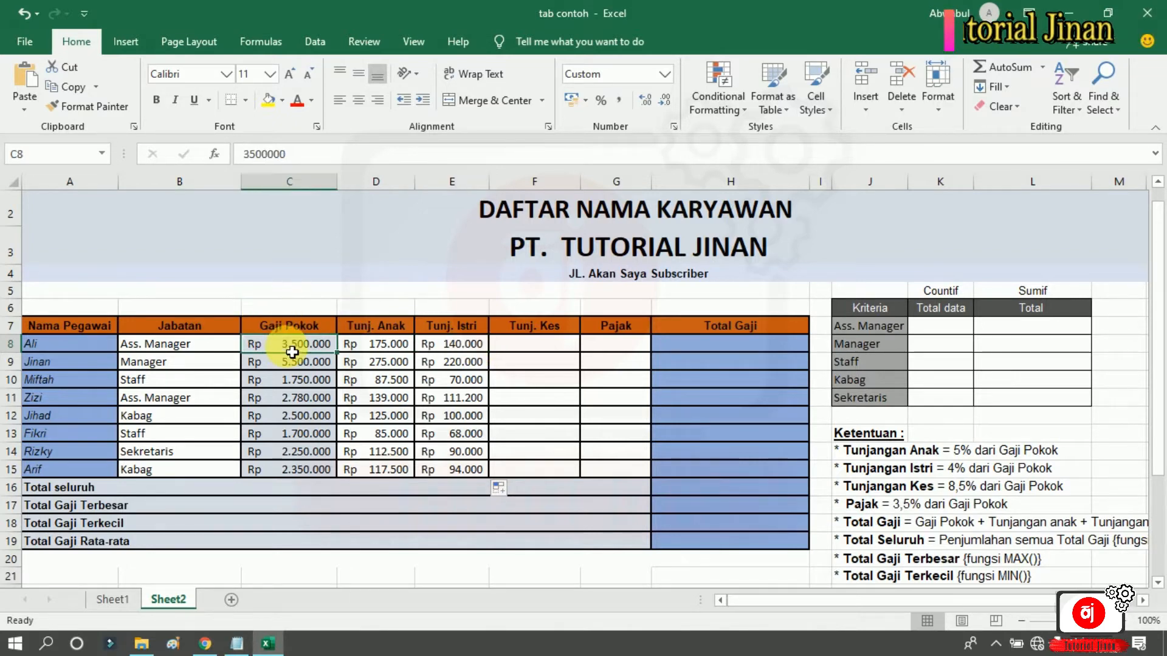
- Change the Tunjangan Kes rule in the Ketentuan list to 9% dari Gaji Pokok
{"action": "left_click", "coordinate": [542, 348]}
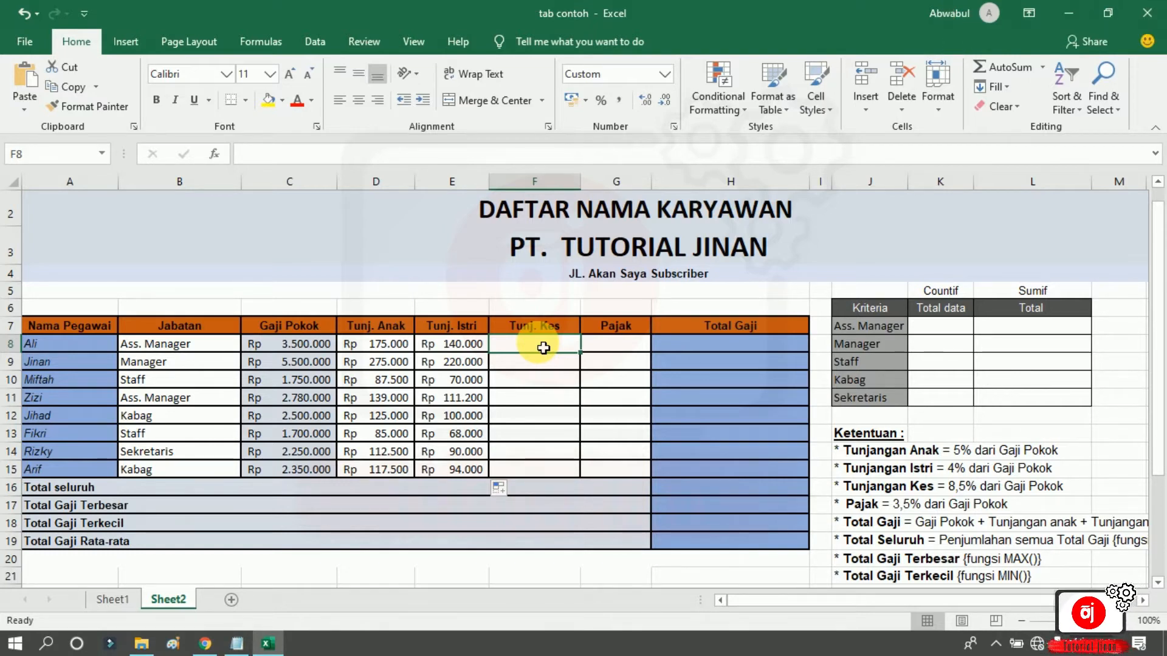
{"action": "left_click", "coordinate": [884, 493]}
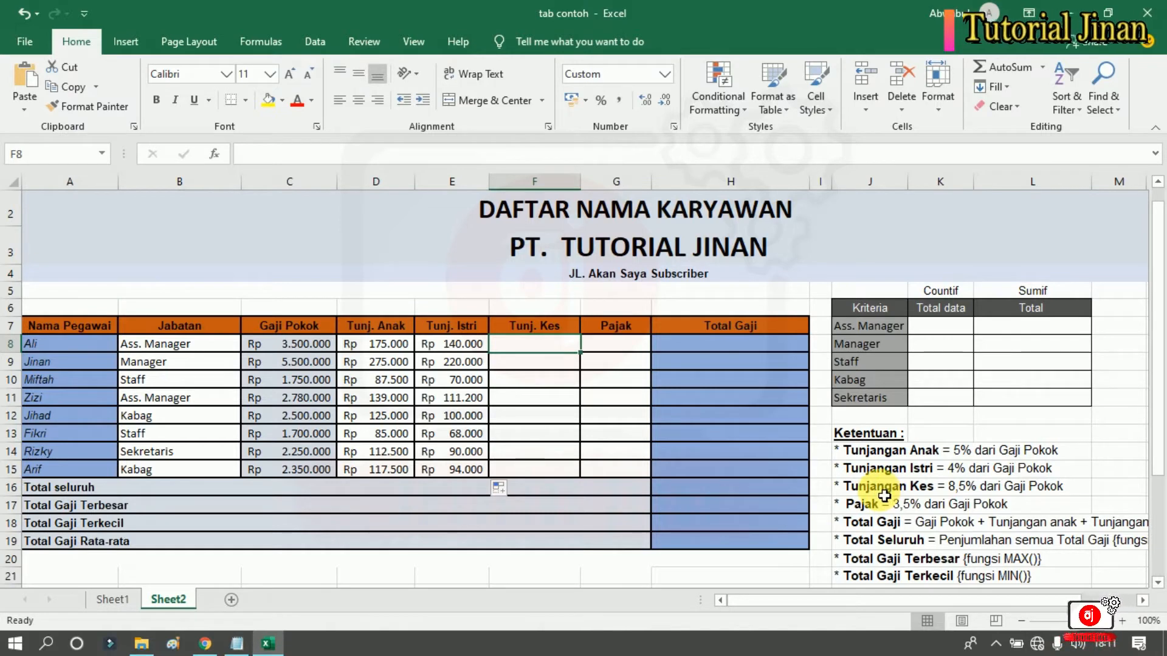
{"action": "left_click", "coordinate": [957, 489]}
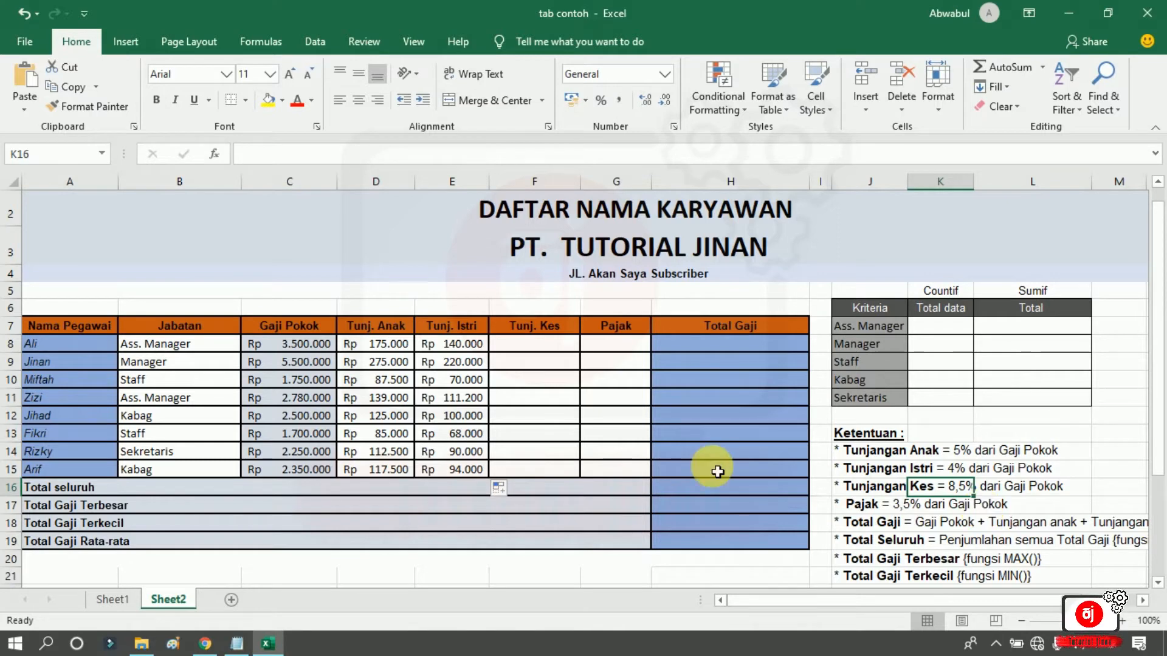
{"action": "left_click", "coordinate": [538, 347]}
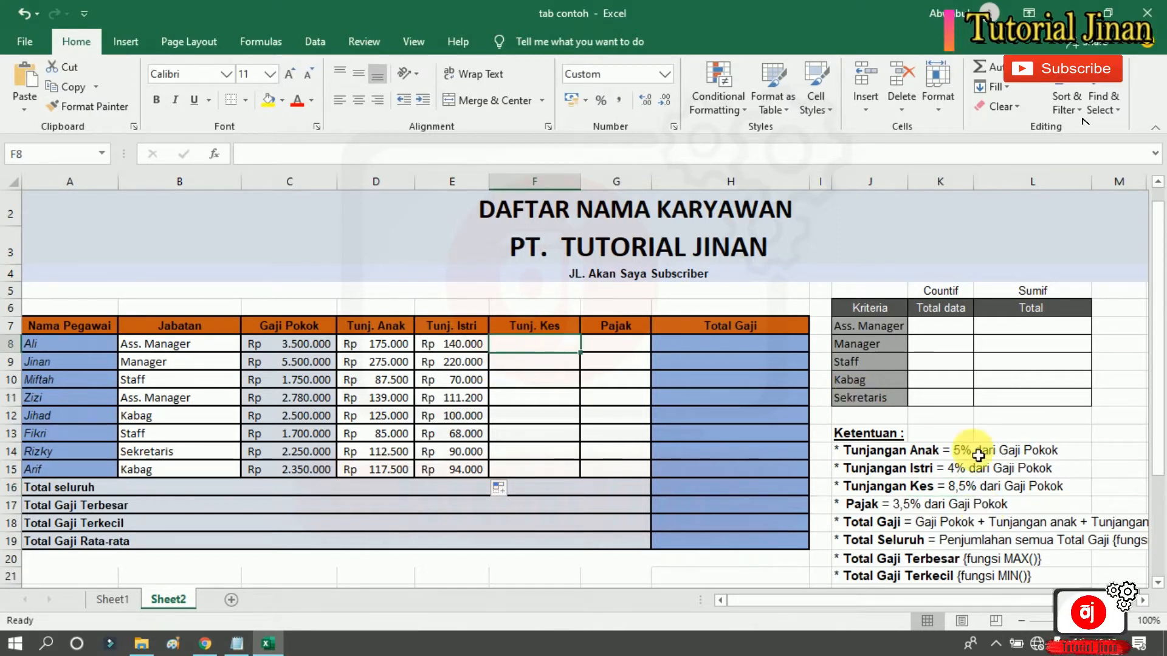
{"action": "left_click", "coordinate": [967, 488]}
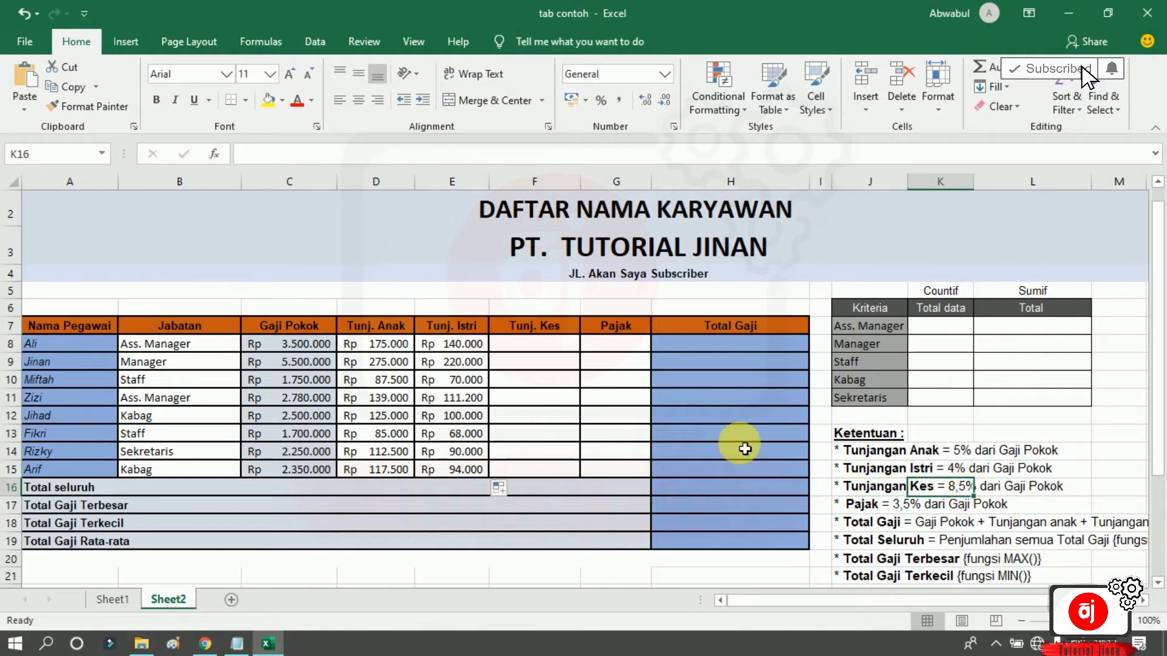
{"action": "left_click", "coordinate": [854, 486]}
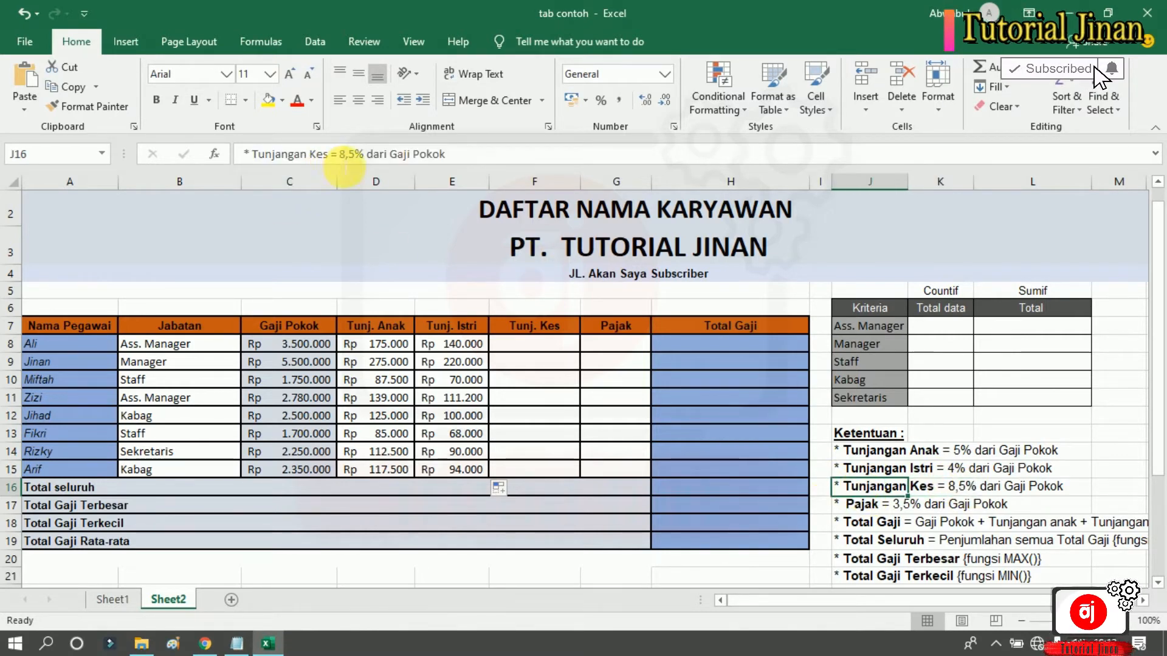
{"action": "left_click", "coordinate": [356, 155]}
{"action": "key", "text": "BackSpace"}
{"action": "key", "text": "BackSpace"}
{"action": "key", "text": "BackSpace"}
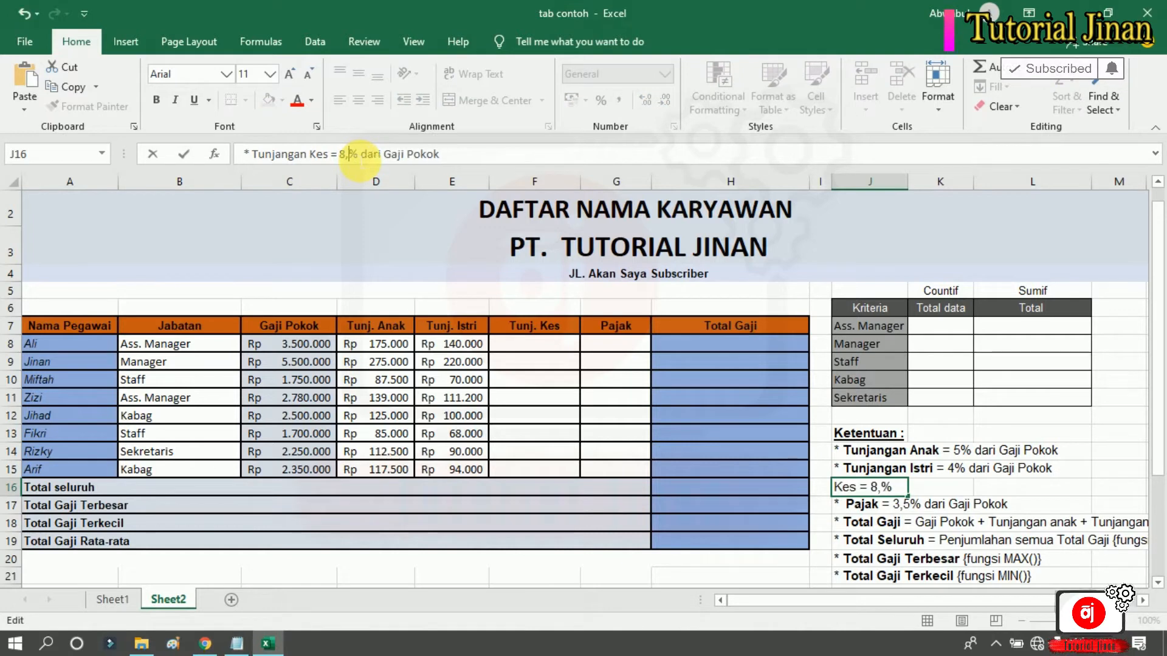
{"action": "type", "text": "9"}
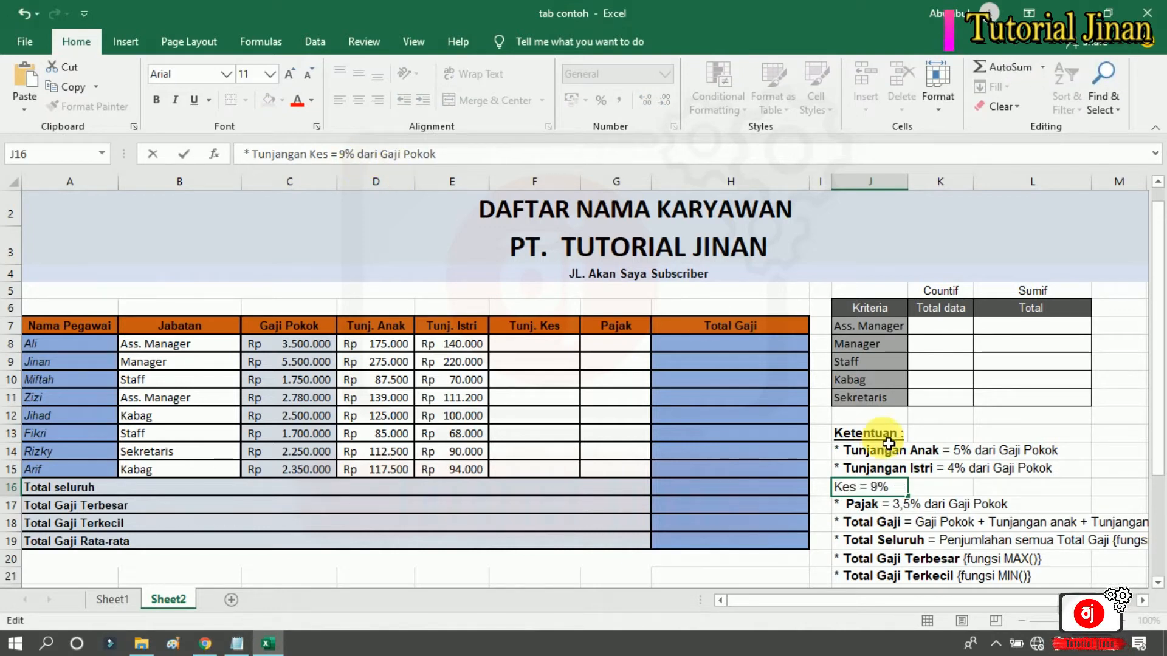
{"action": "left_click", "coordinate": [1041, 505]}
{"action": "left_click", "coordinate": [968, 486]}
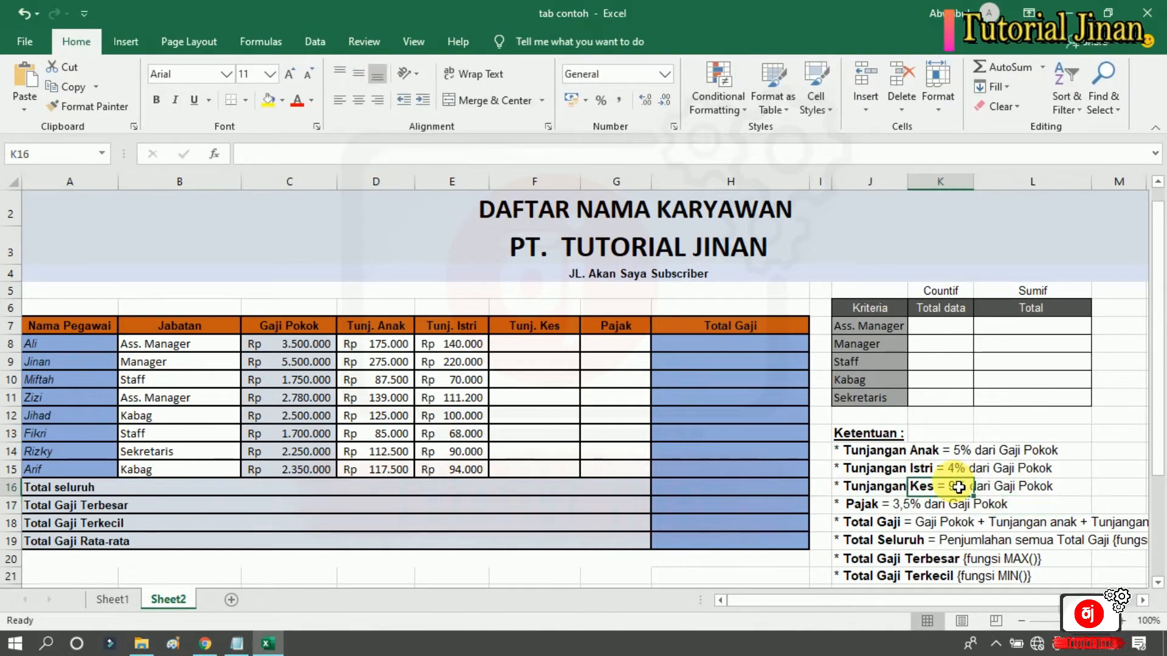
- Calculate the first employee's Tunj. Kes in F8 with the formula =9%*C8, following the Tunjangan Kes rule
{"action": "left_click", "coordinate": [522, 349]}
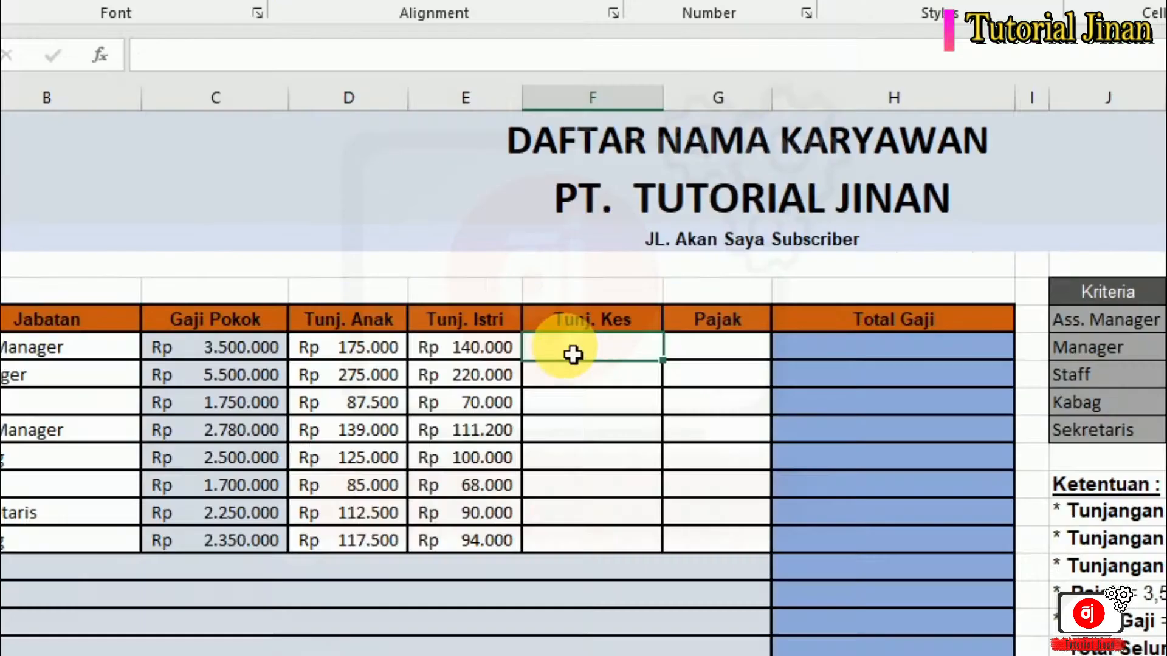
{"action": "type", "text": "="}
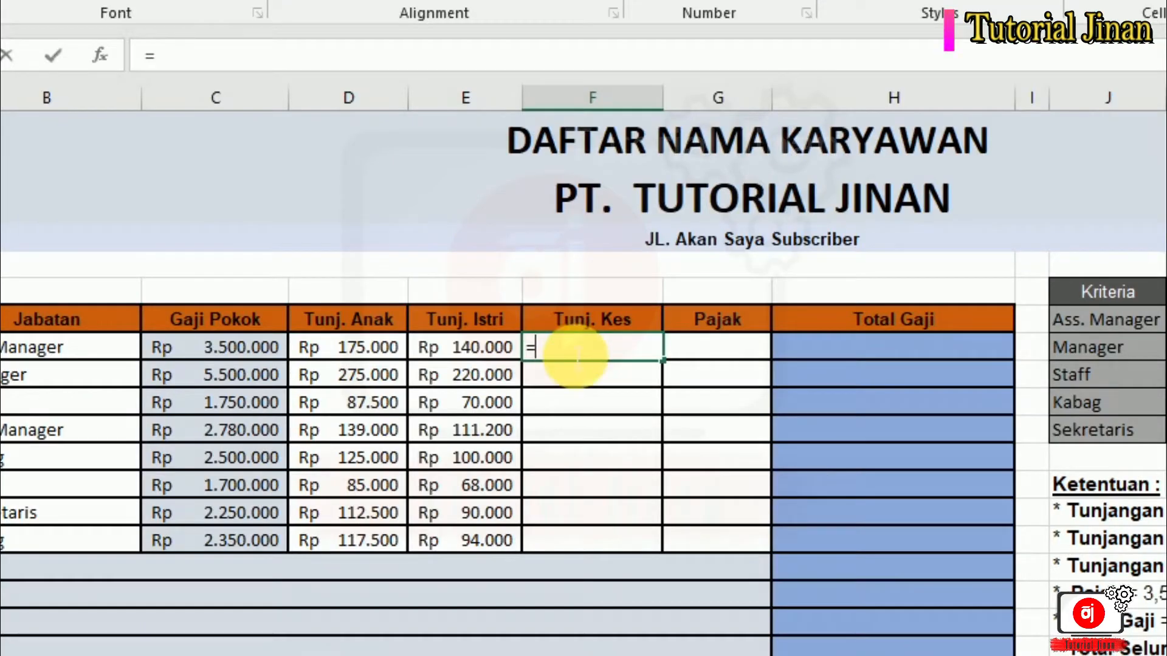
{"action": "type", "text": "9"}
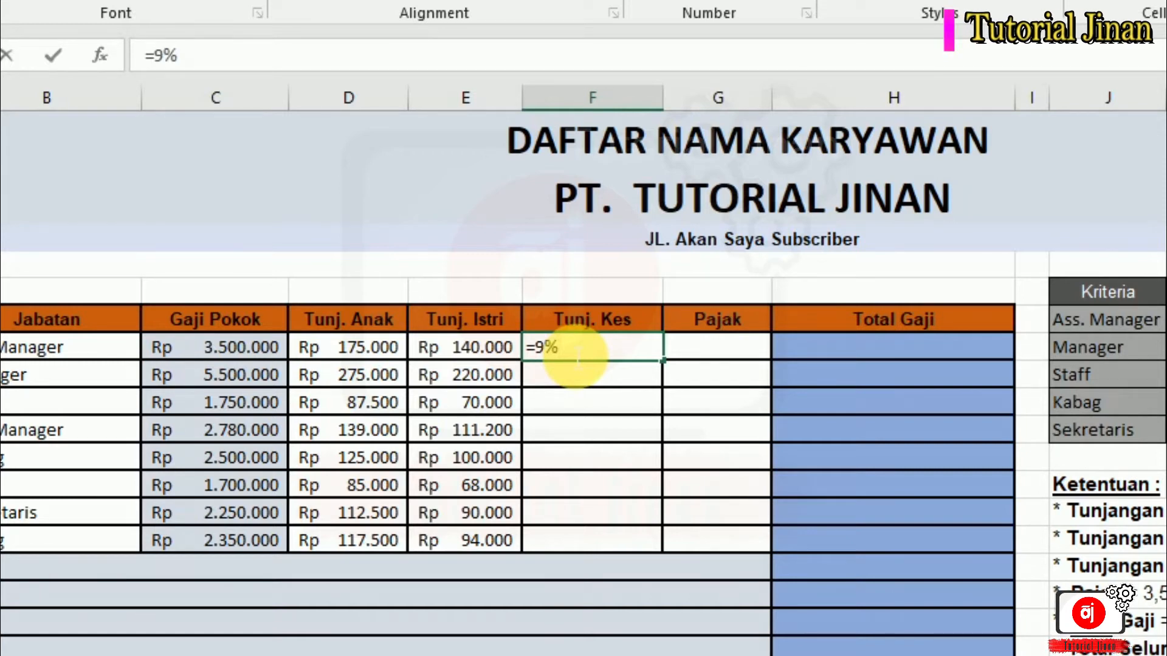
{"action": "type", "text": "%*"}
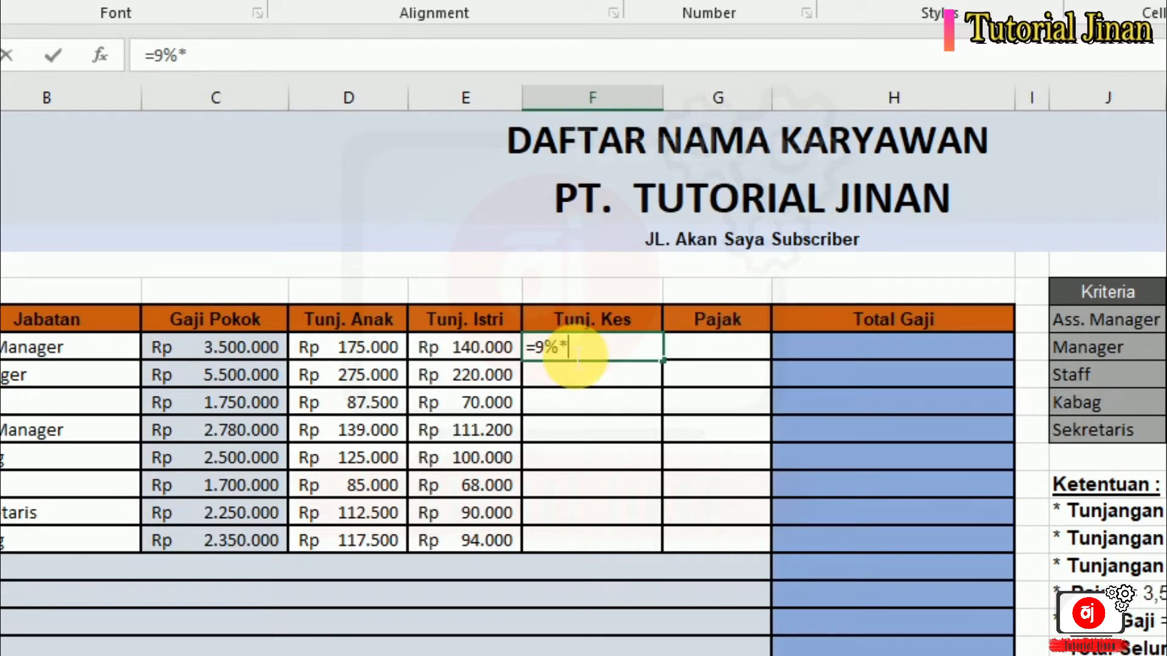
{"action": "left_click", "coordinate": [209, 359]}
{"action": "key", "text": "Return"}
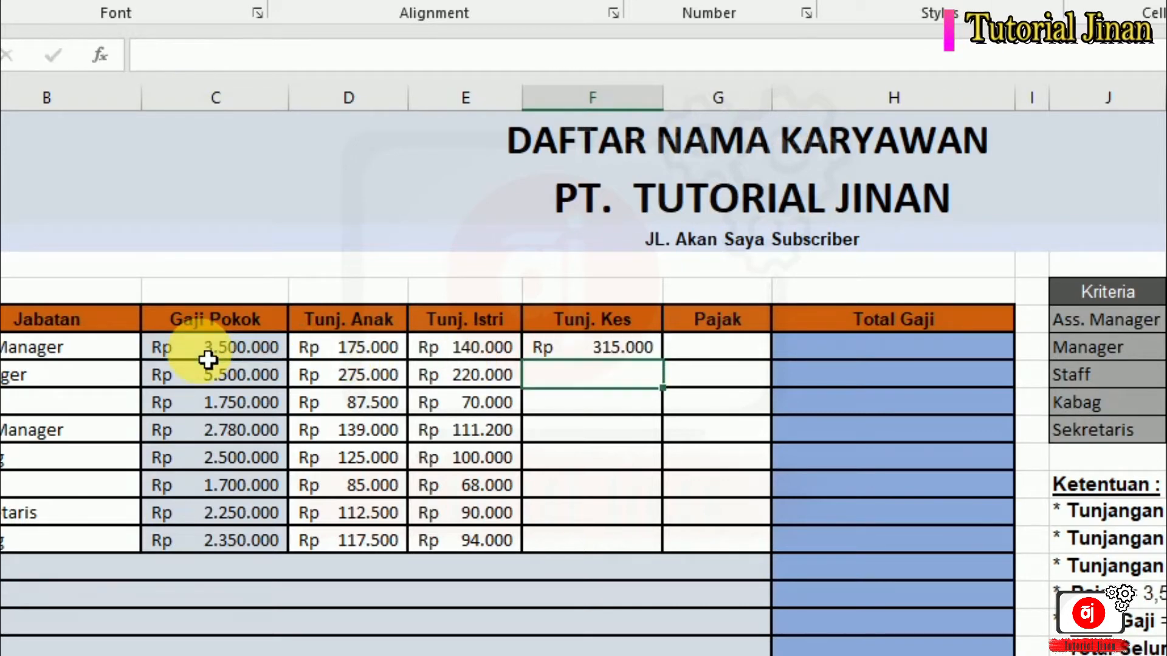
- Fill the Tunj. Kes formula from F8 down to F15 for all remaining employees
{"action": "left_click", "coordinate": [634, 352]}
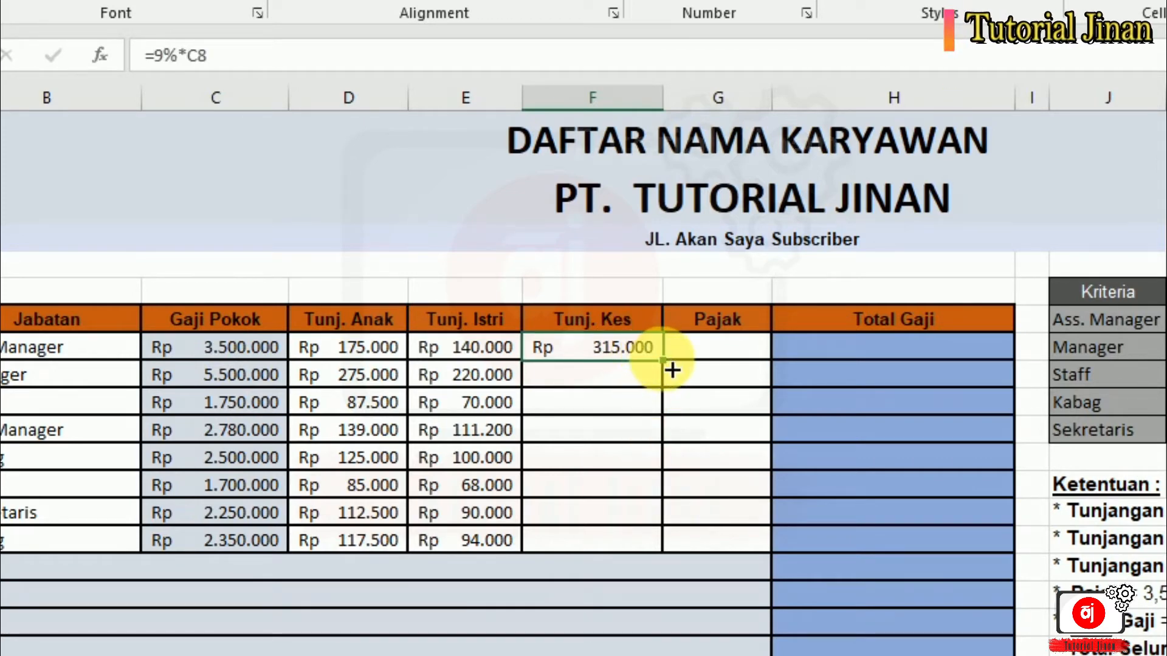
{"action": "left_click_drag", "start_coordinate": [672, 369], "coordinate": [651, 554]}
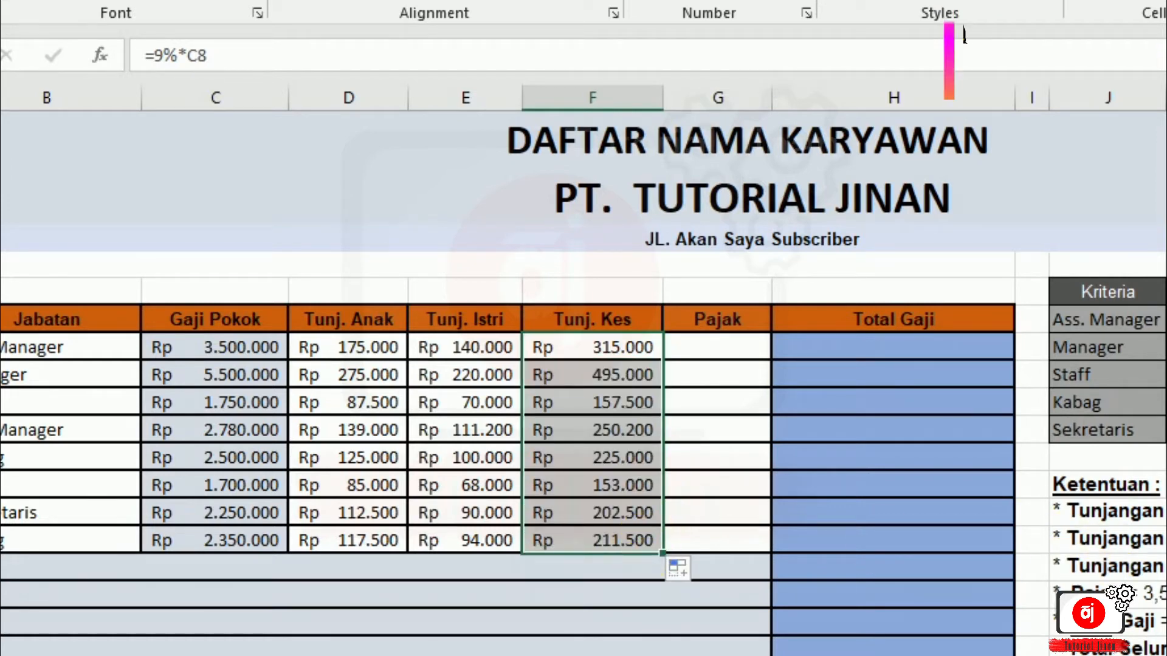
{"action": "left_click", "coordinate": [1165, 559]}
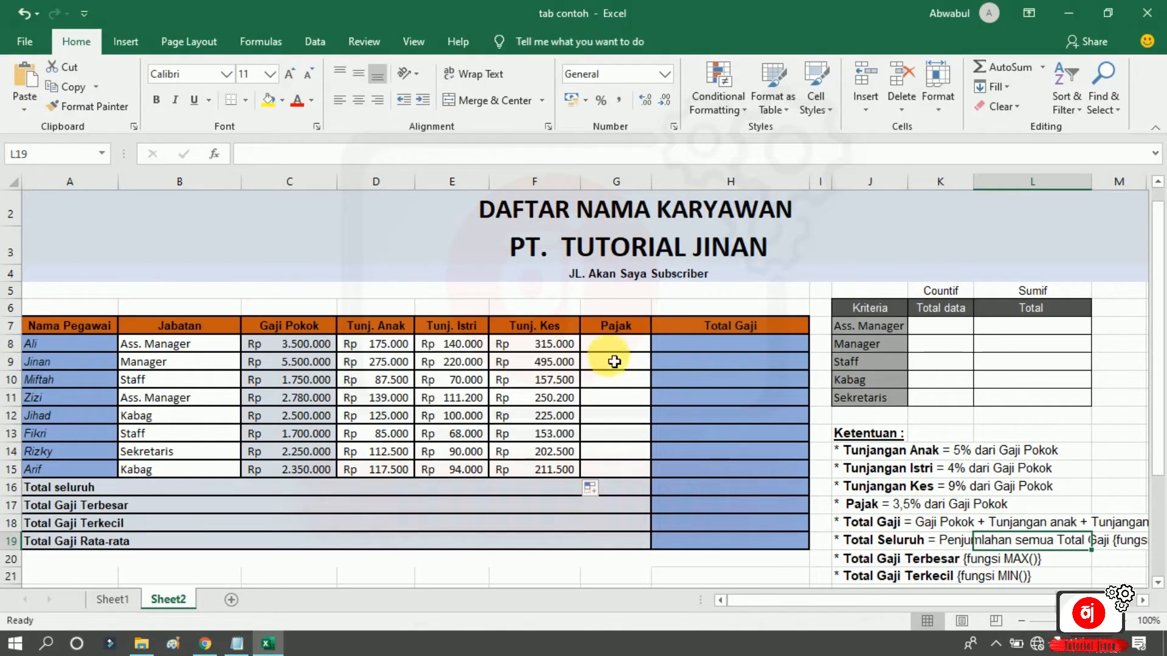
- Calculate the first employee's Pajak in G8 with the formula =3,5%*C8, following the Pajak rule
{"action": "left_click", "coordinate": [609, 351]}
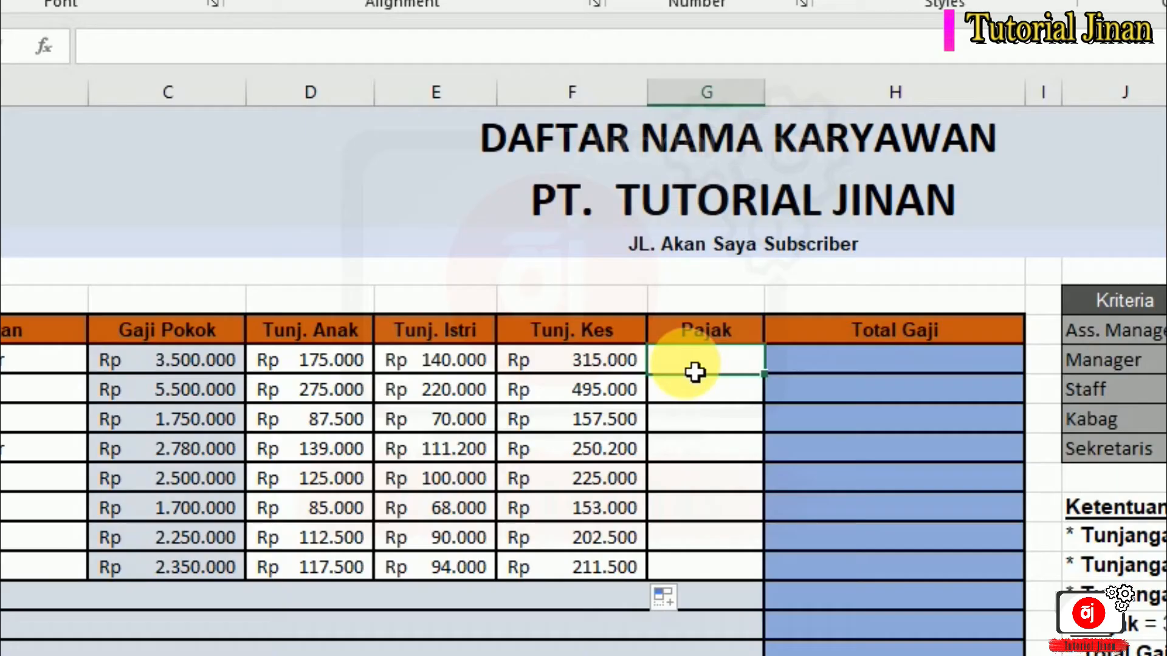
{"action": "type", "text": "=3,"}
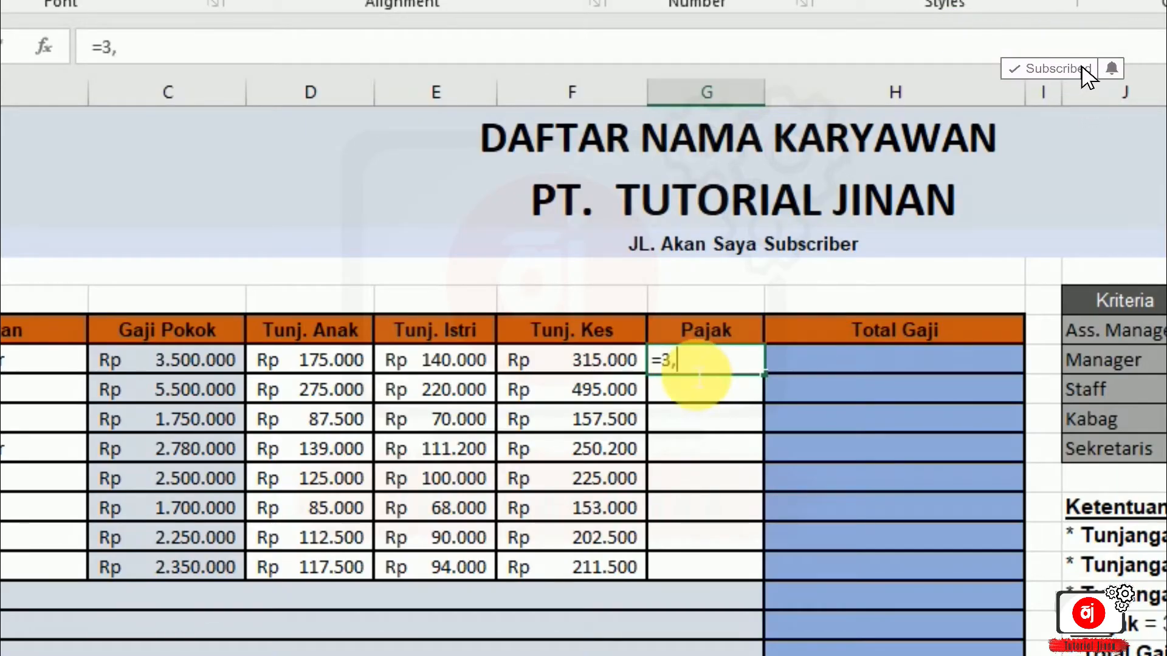
{"action": "type", "text": "5%*"}
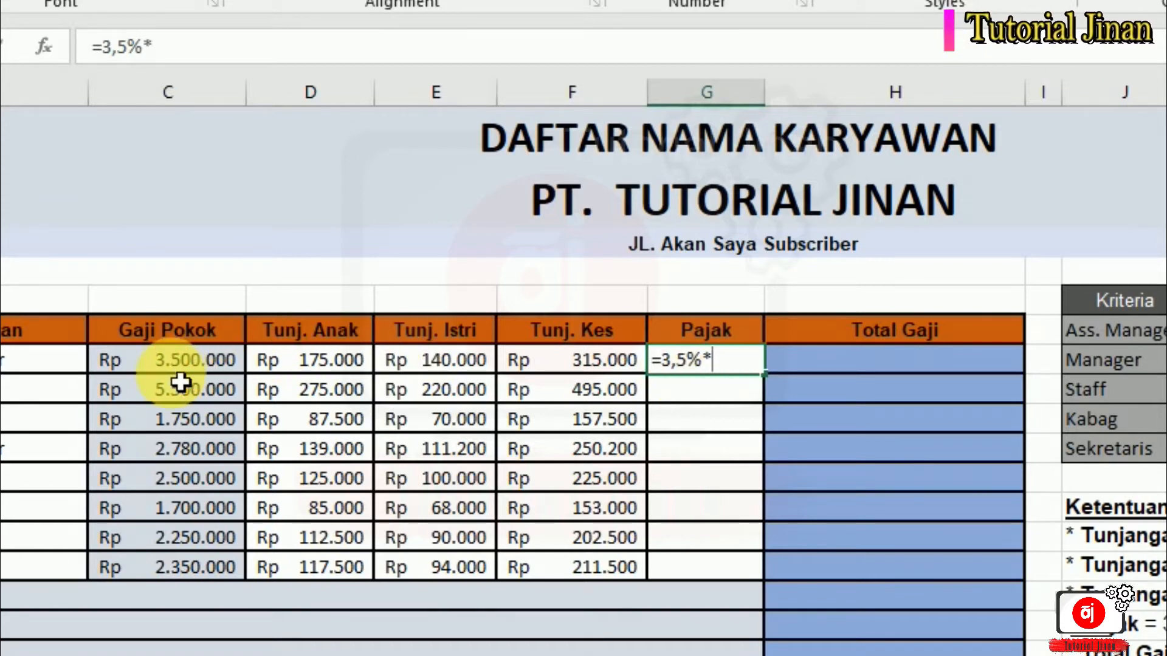
{"action": "left_click", "coordinate": [183, 365]}
{"action": "key", "text": "Return"}
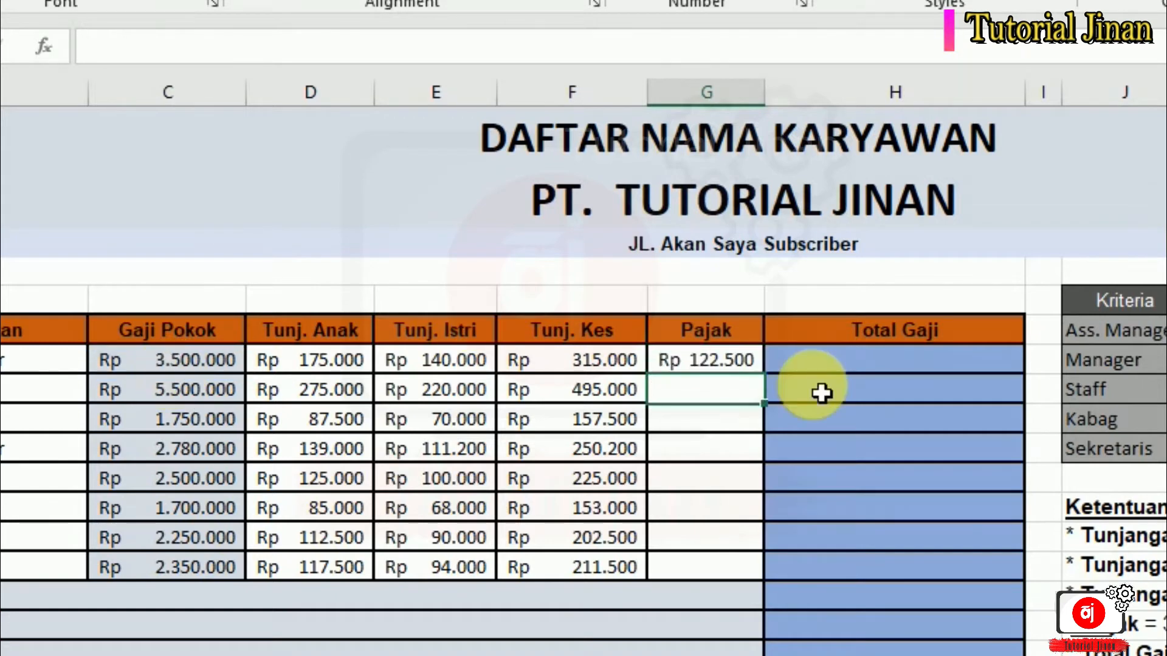
- Fill the Pajak formula from G8 down to G15 and check the copied formulas in the upper rows
{"action": "left_click", "coordinate": [717, 364]}
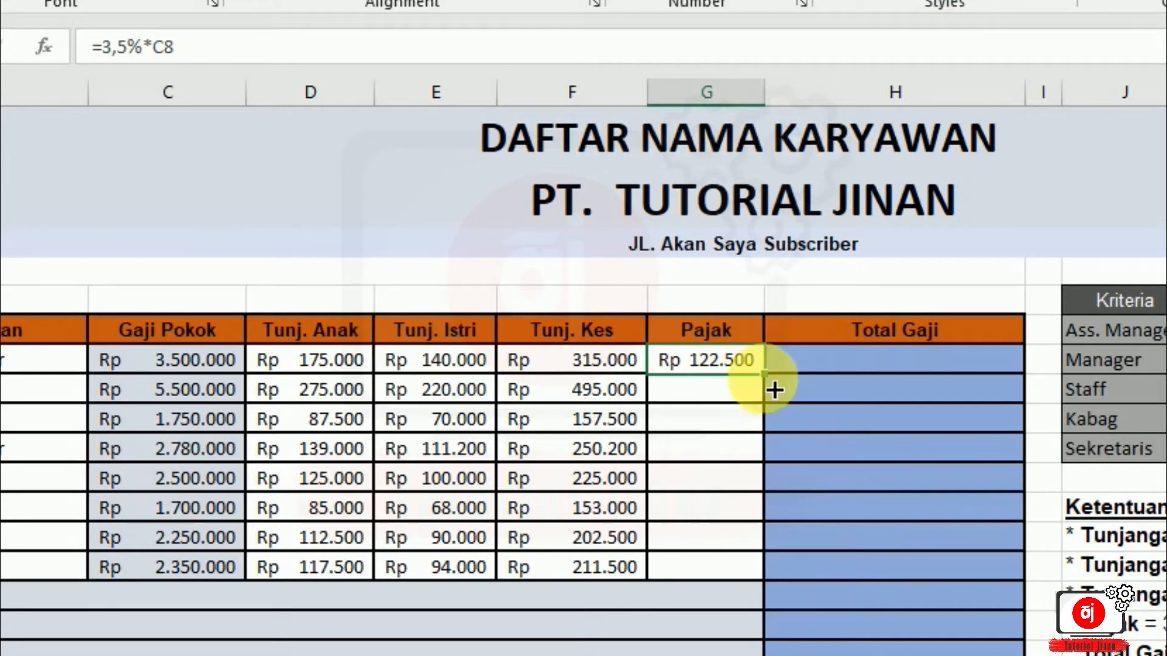
{"action": "left_click_drag", "start_coordinate": [752, 593], "coordinate": [748, 599]}
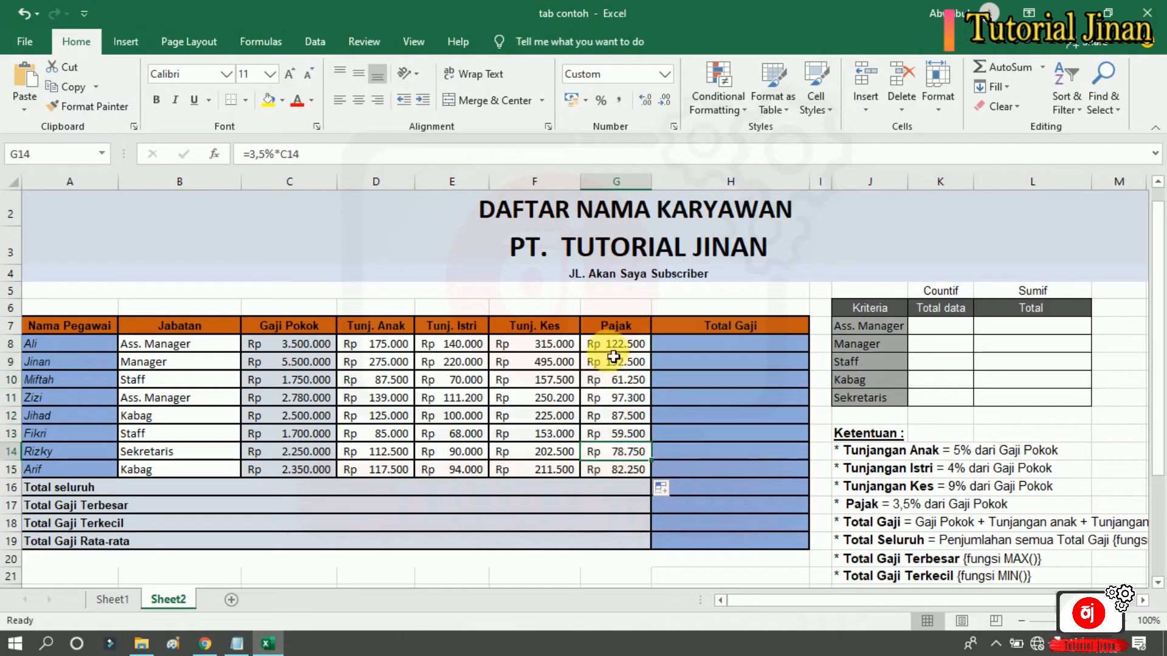
{"action": "left_click", "coordinate": [613, 350]}
{"action": "left_click", "coordinate": [620, 367]}
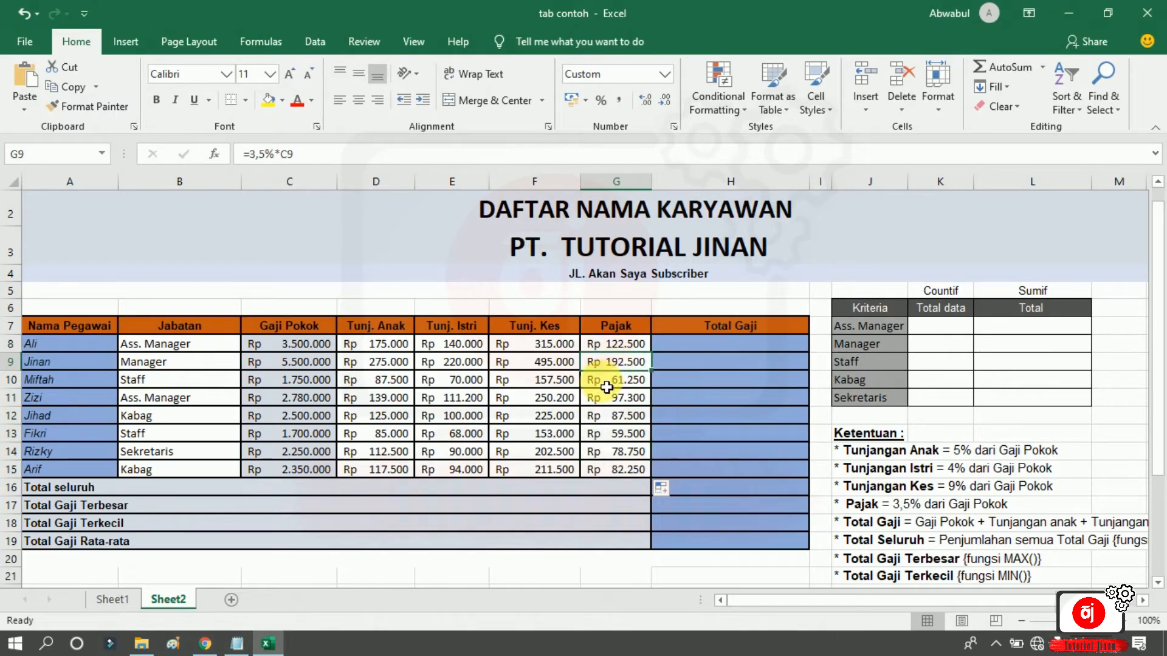
{"action": "left_click", "coordinate": [619, 381]}
{"action": "left_click", "coordinate": [607, 395]}
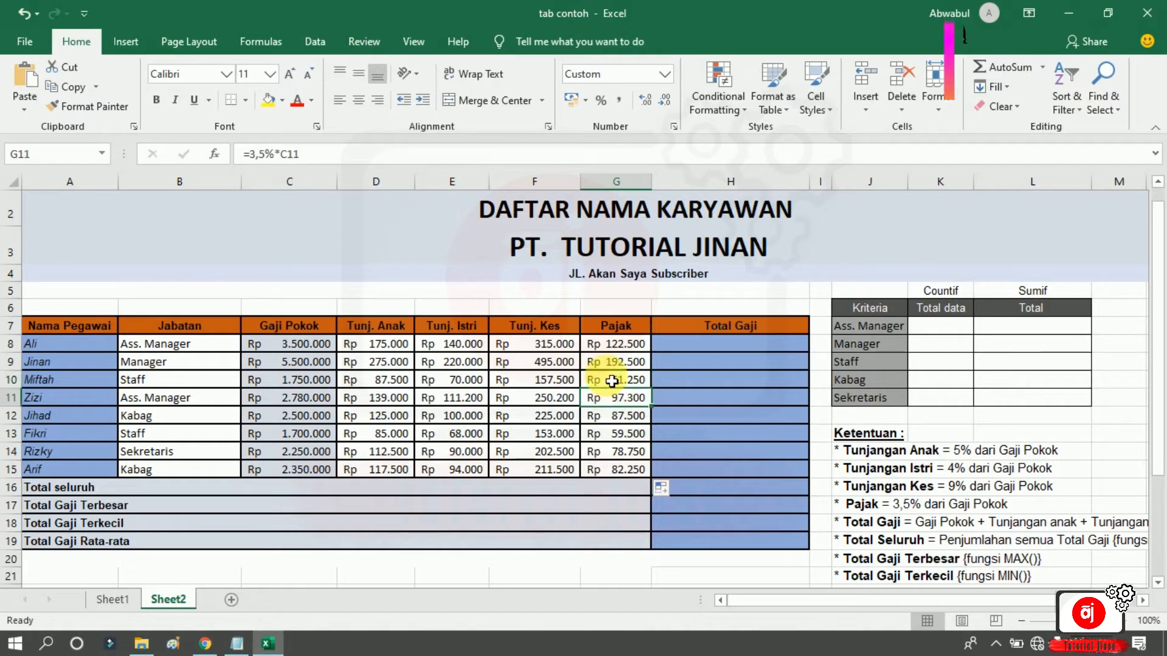
{"action": "left_click", "coordinate": [605, 377]}
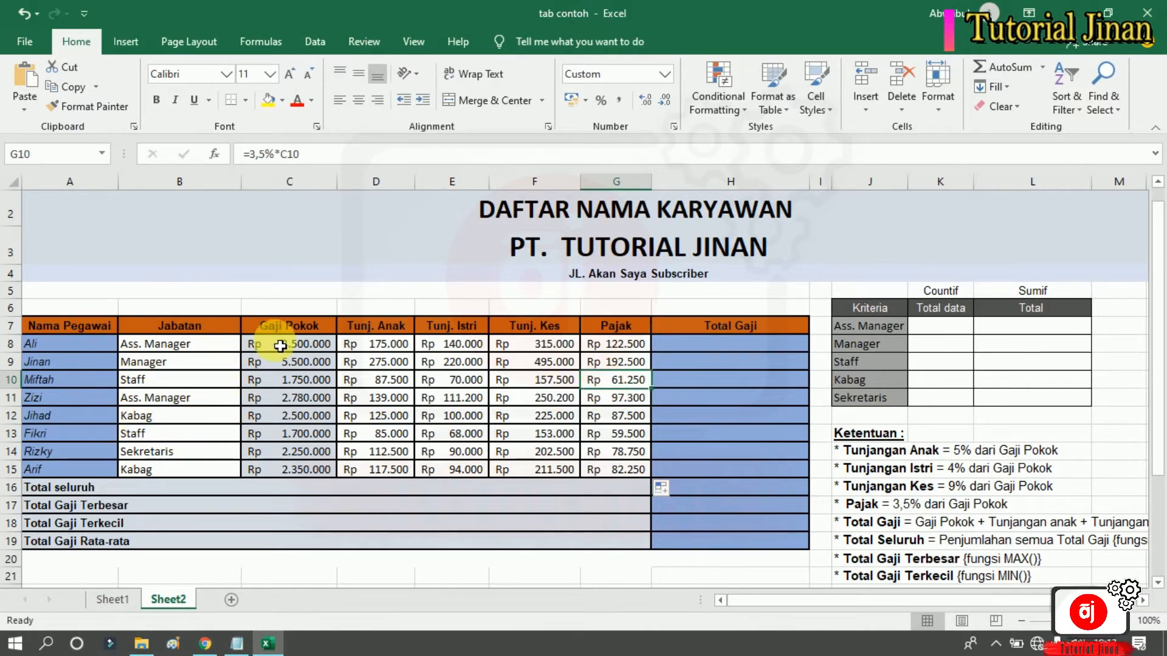
{"action": "left_click", "coordinate": [637, 352]}
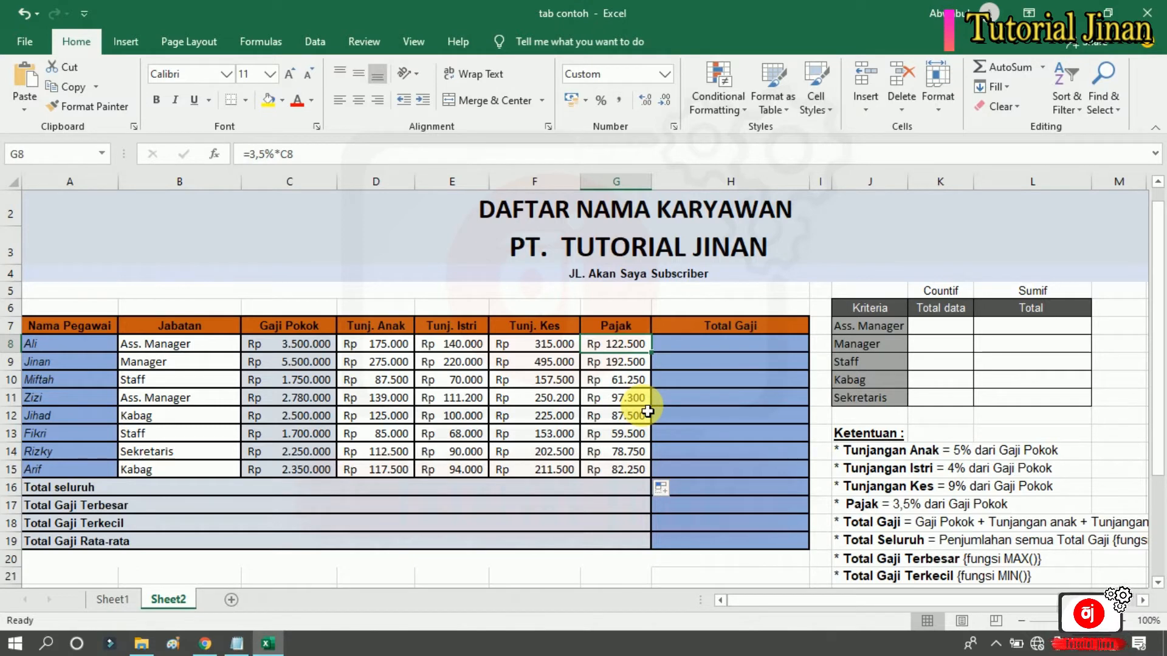
- Examine the full Total Gaji rule in the Ketentuan list to see which components are added and subtracted
{"action": "left_click", "coordinate": [709, 360]}
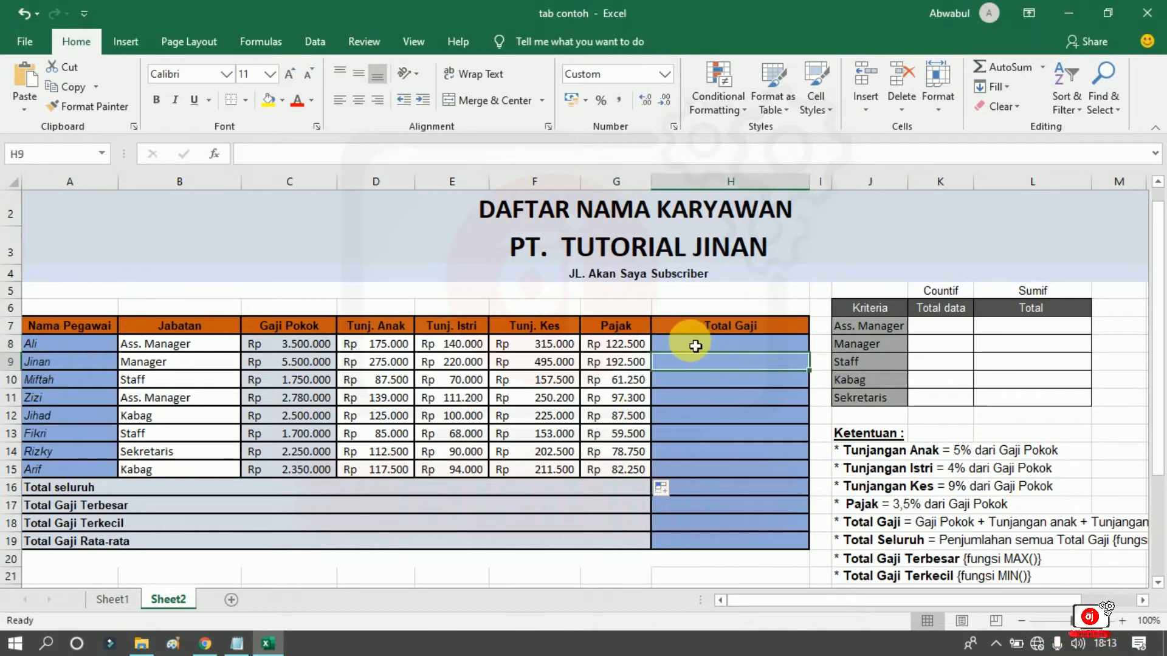
{"action": "left_click", "coordinate": [693, 345]}
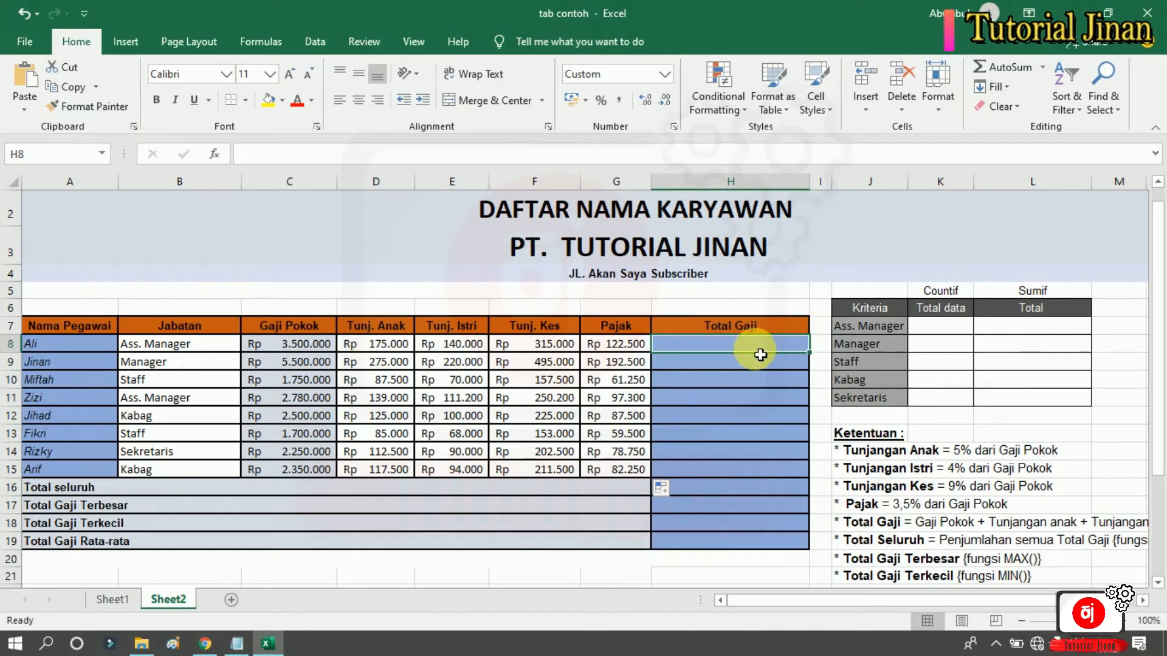
{"action": "left_click_drag", "start_coordinate": [1159, 389], "coordinate": [1158, 401]}
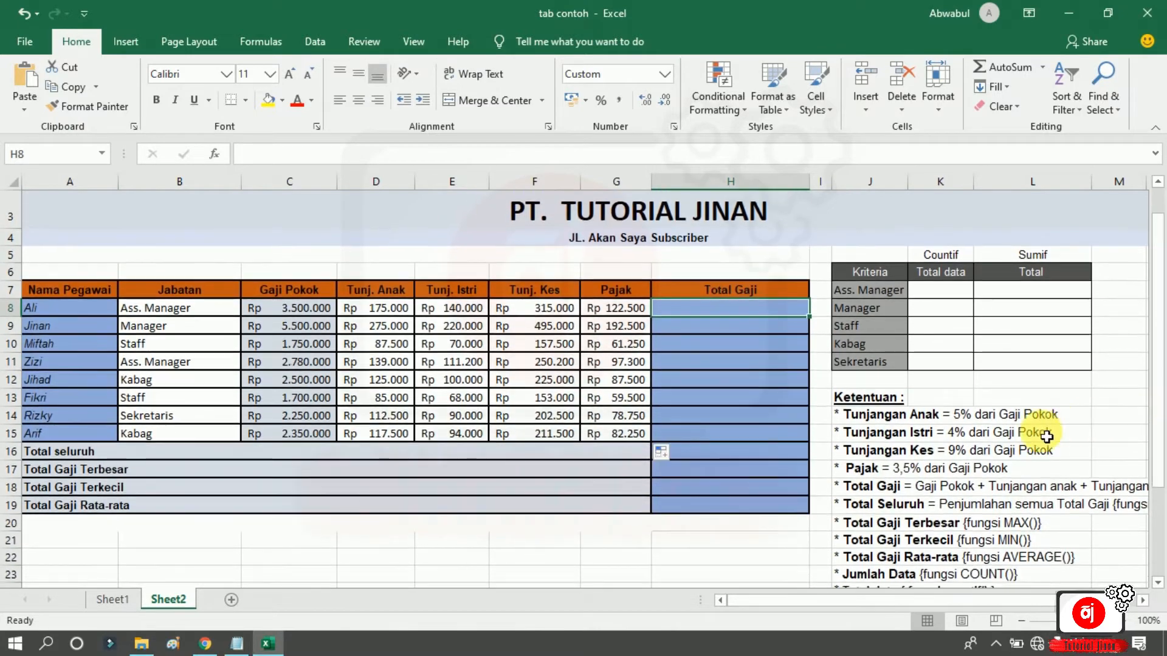
{"action": "left_click", "coordinate": [877, 492]}
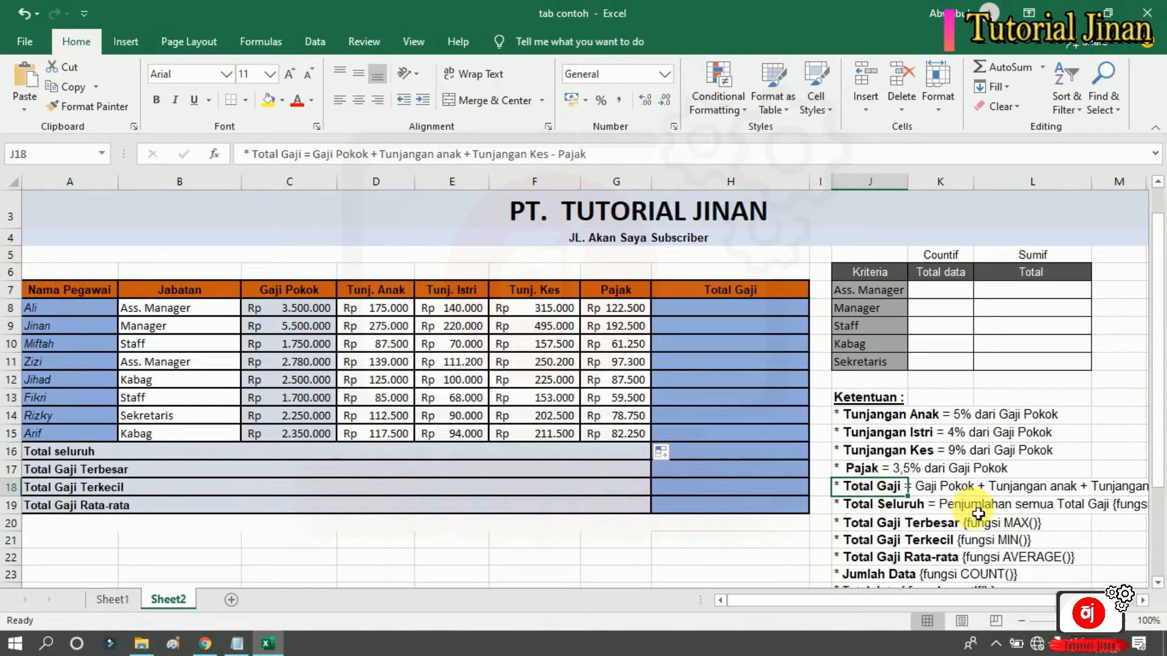
{"action": "left_click_drag", "start_coordinate": [925, 602], "coordinate": [952, 600]}
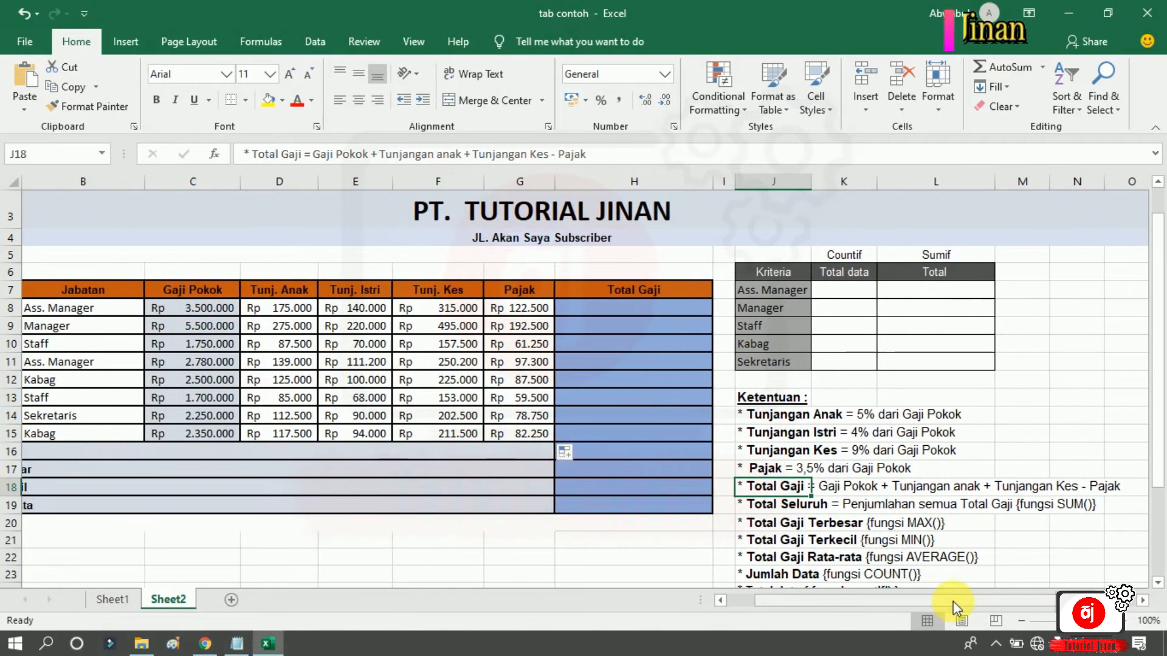
{"action": "left_click", "coordinate": [875, 492]}
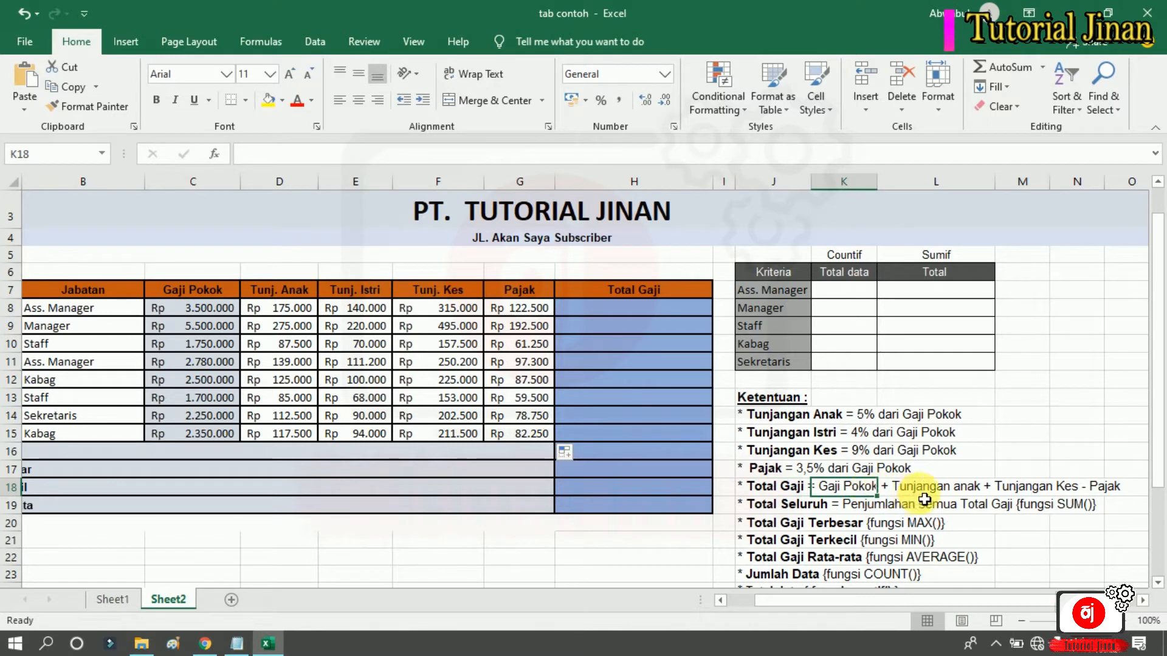
{"action": "left_click", "coordinate": [1037, 492]}
{"action": "left_click", "coordinate": [1120, 493]}
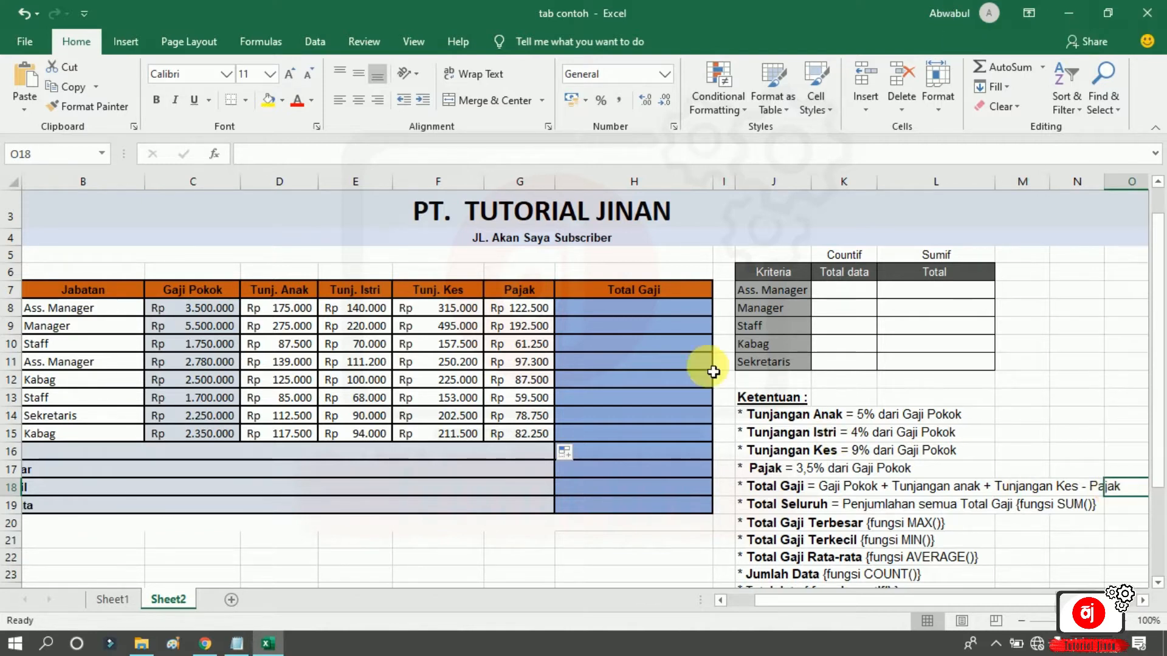
- Calculate the first employee's Total Gaji in H8 with the formula =C8+D8+E8+F8-G8
{"action": "left_click", "coordinate": [621, 311]}
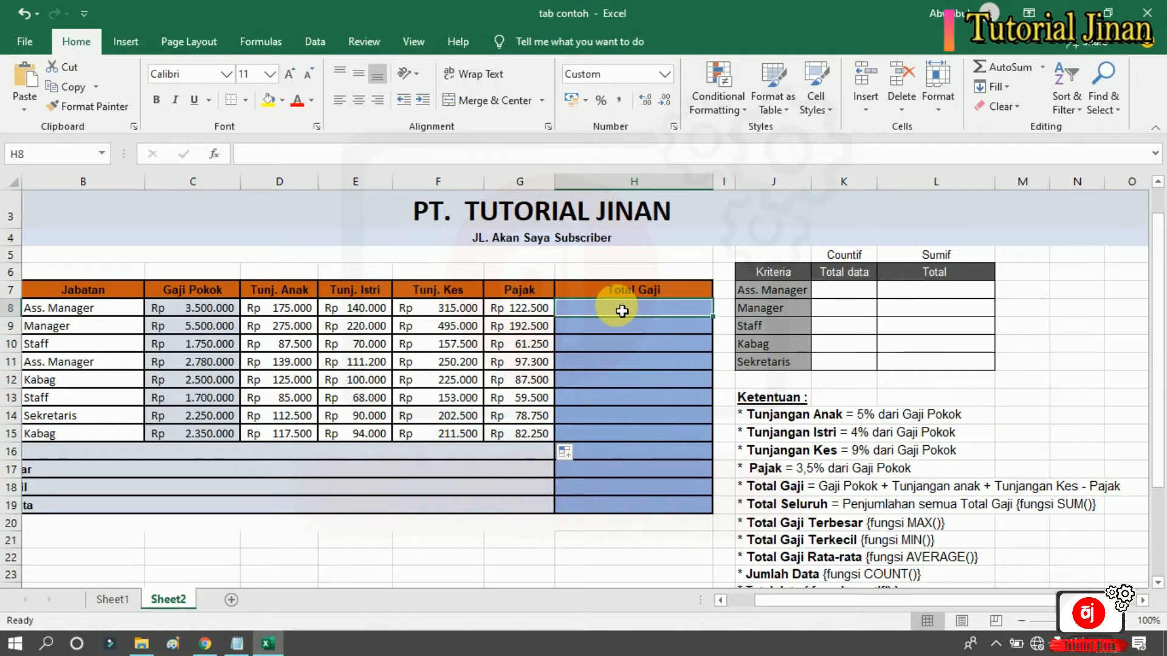
{"action": "type", "text": "="}
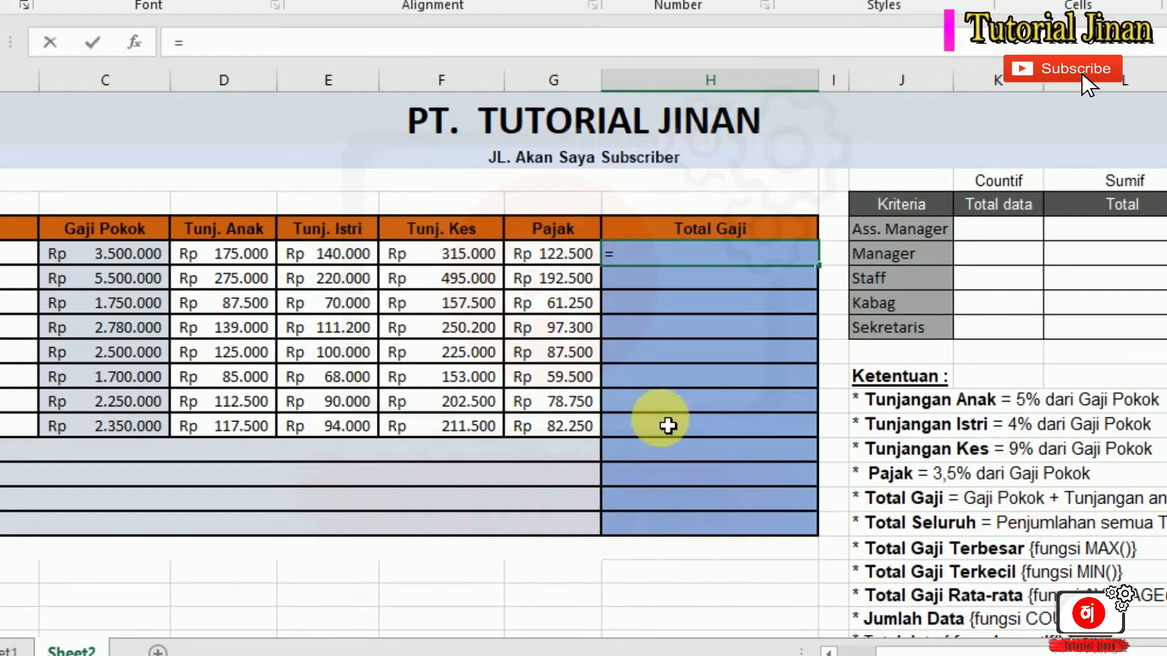
{"action": "left_click", "coordinate": [97, 263]}
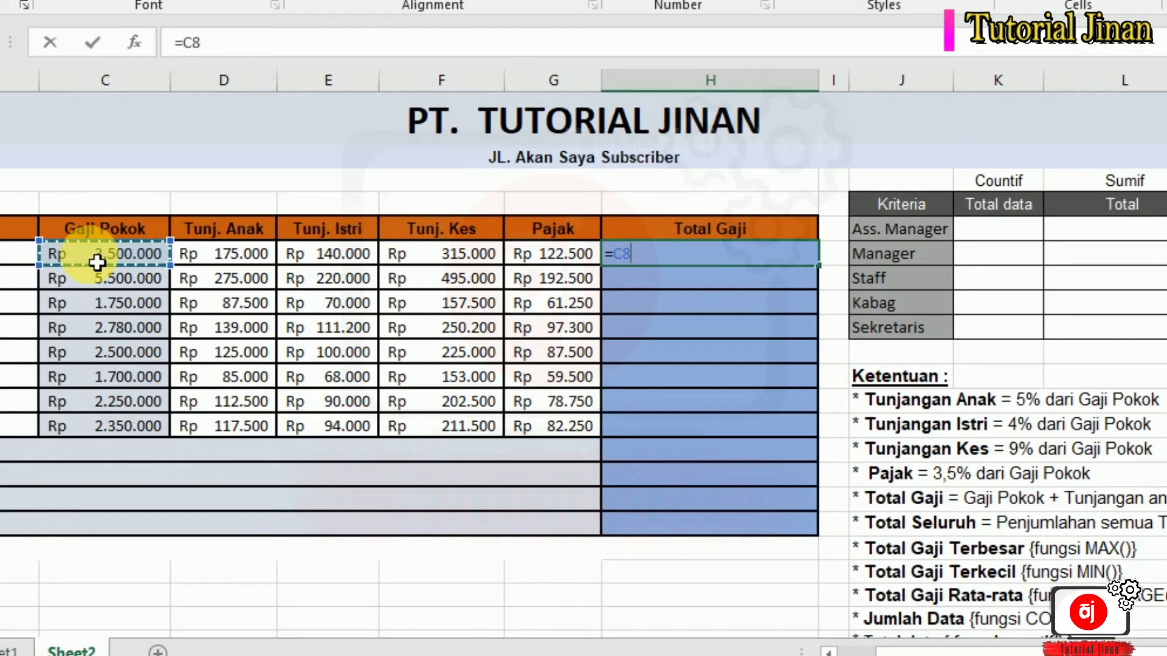
{"action": "type", "text": "+"}
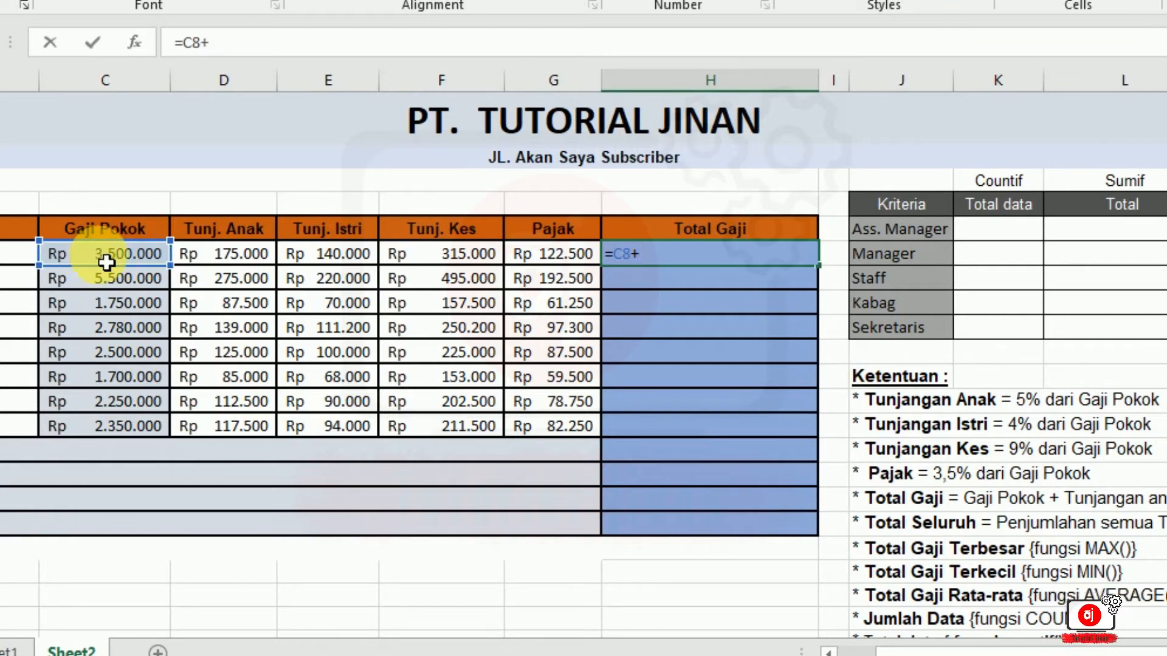
{"action": "left_click", "coordinate": [255, 262]}
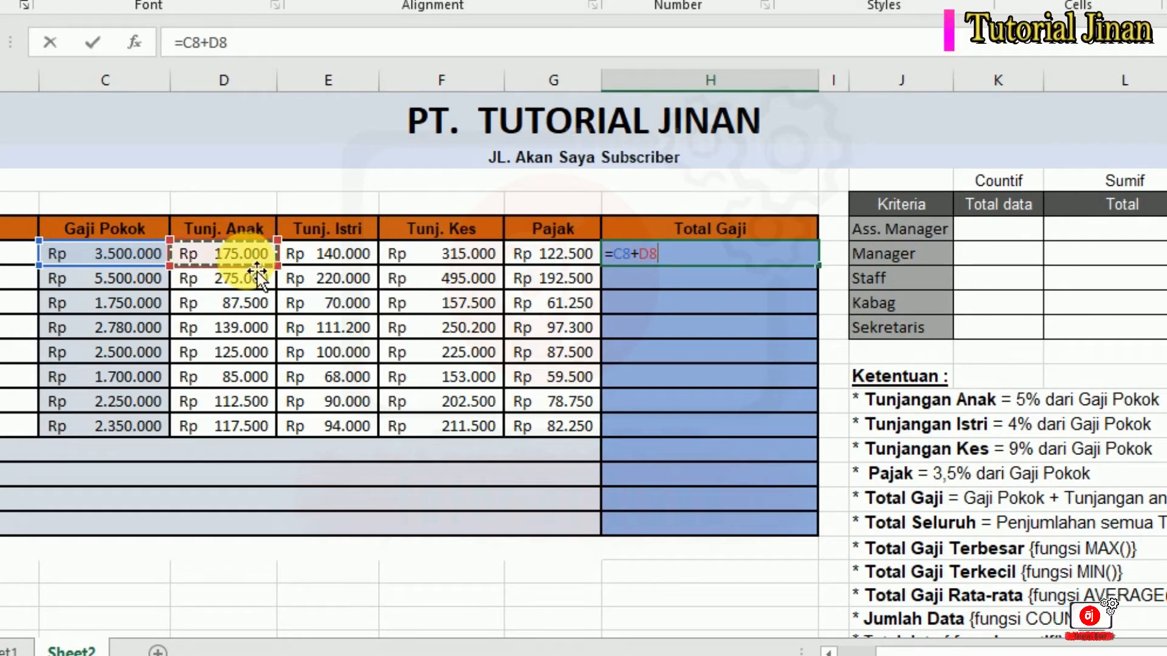
{"action": "type", "text": "+"}
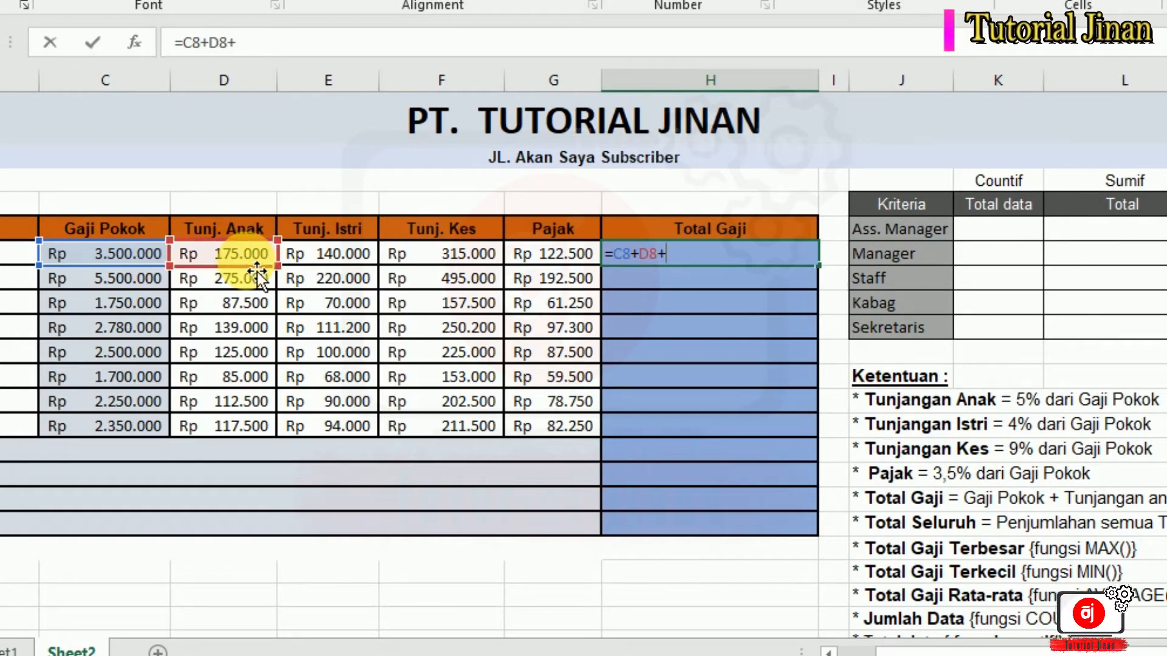
{"action": "left_click", "coordinate": [343, 263]}
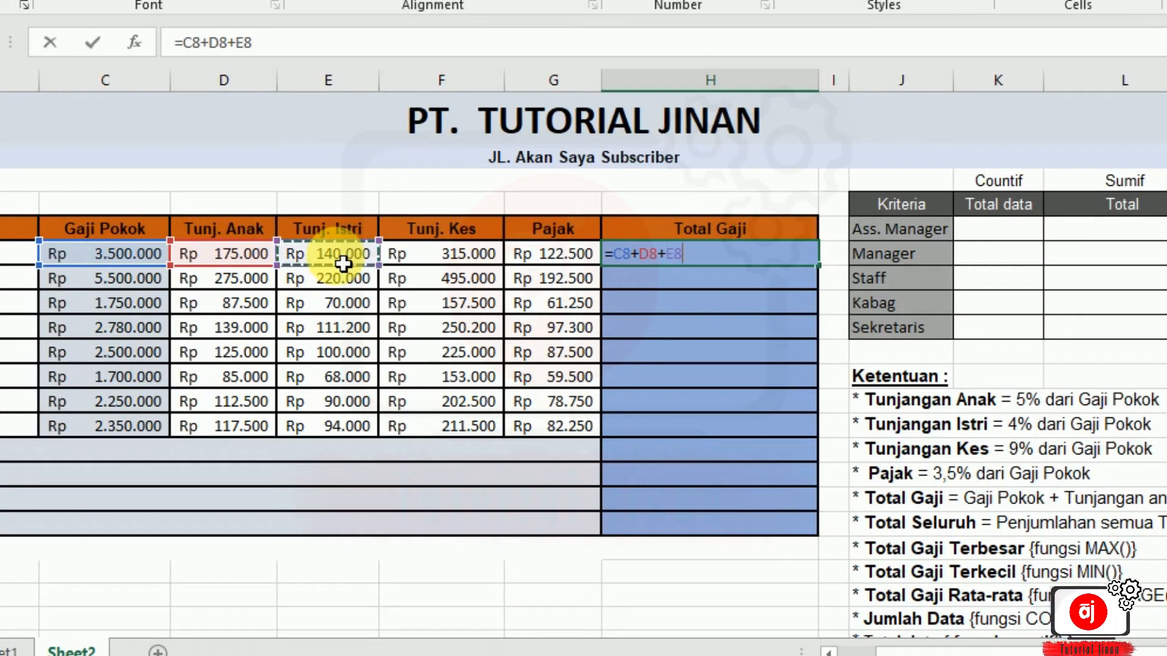
{"action": "type", "text": "+"}
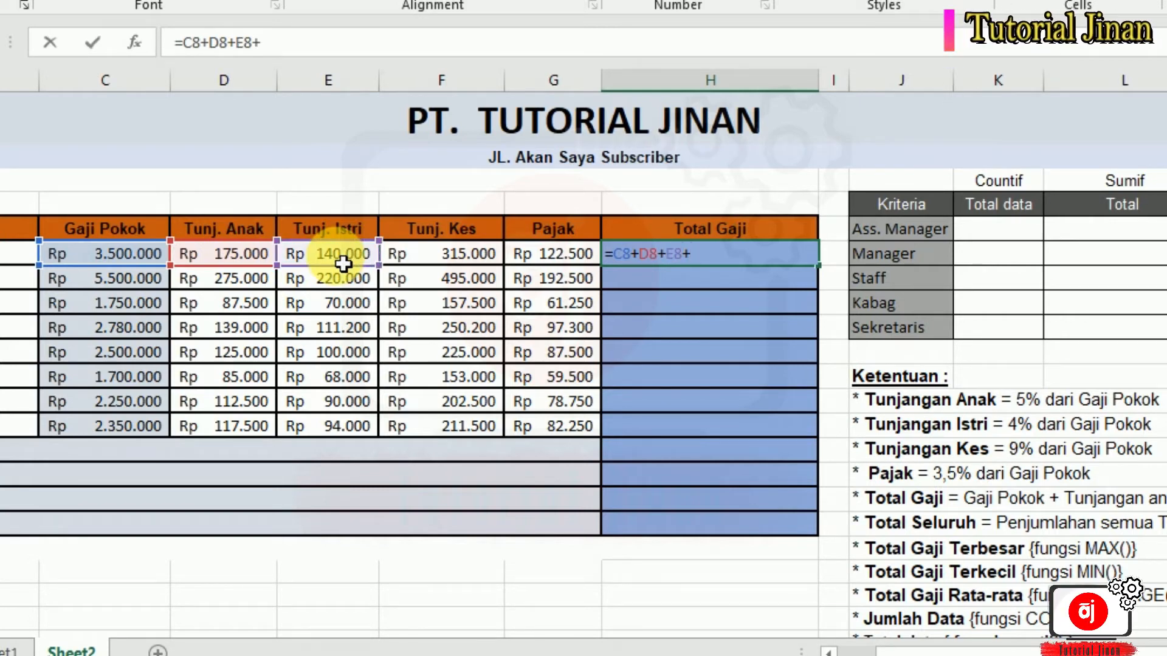
{"action": "left_click", "coordinate": [463, 266]}
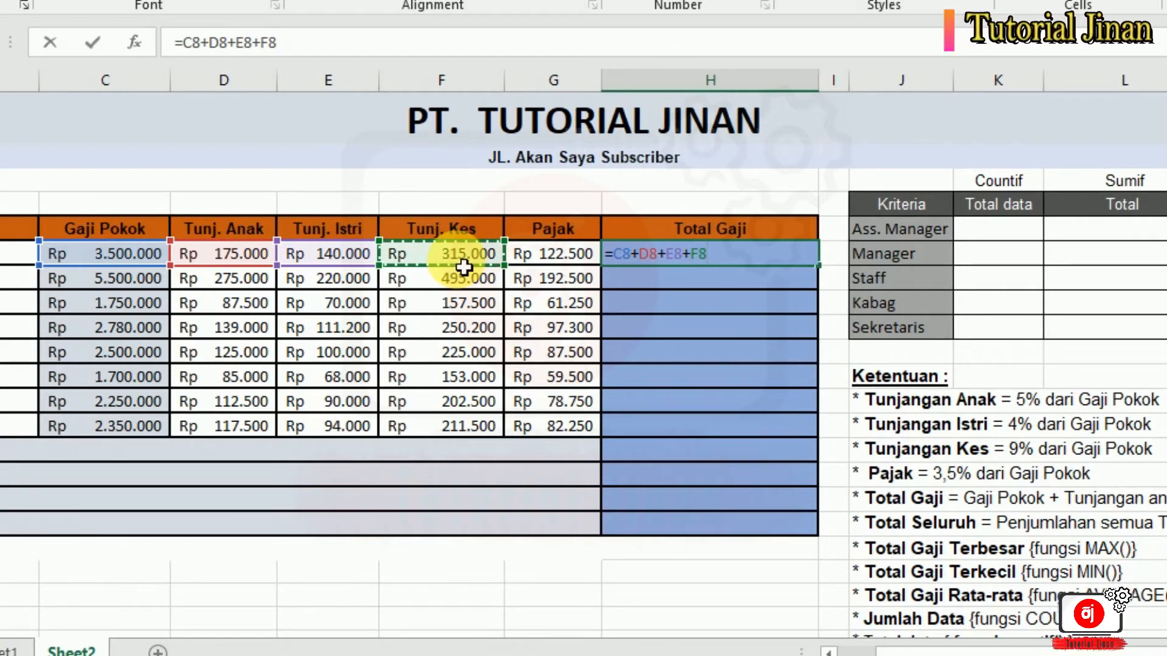
{"action": "type", "text": "-"}
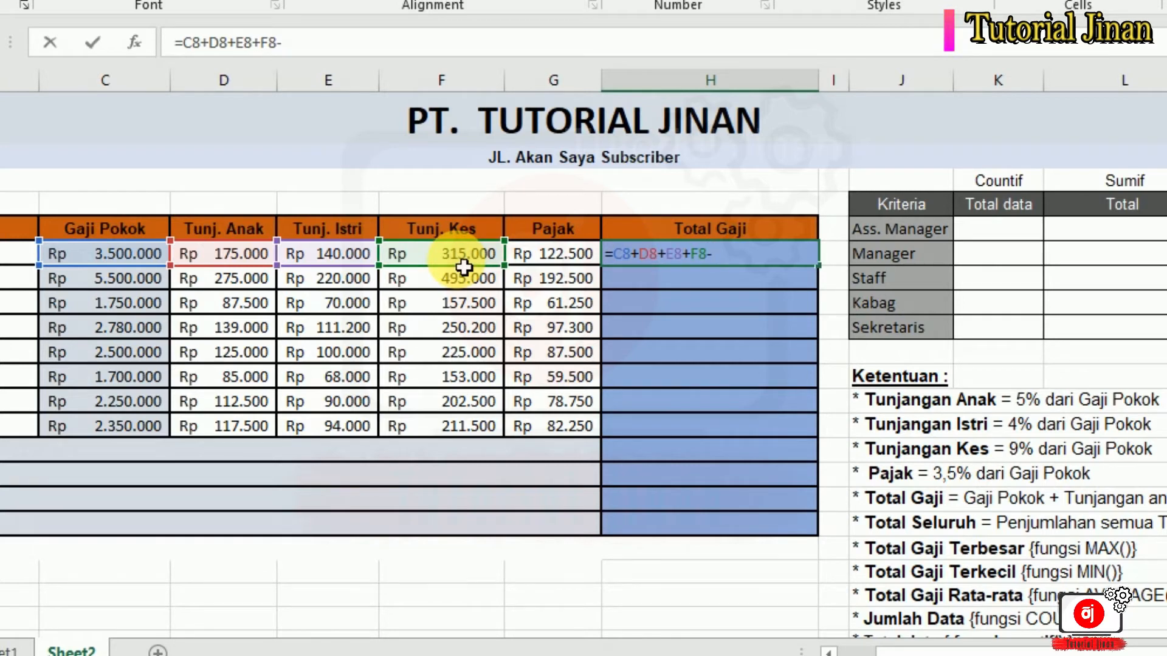
{"action": "left_click", "coordinate": [558, 265]}
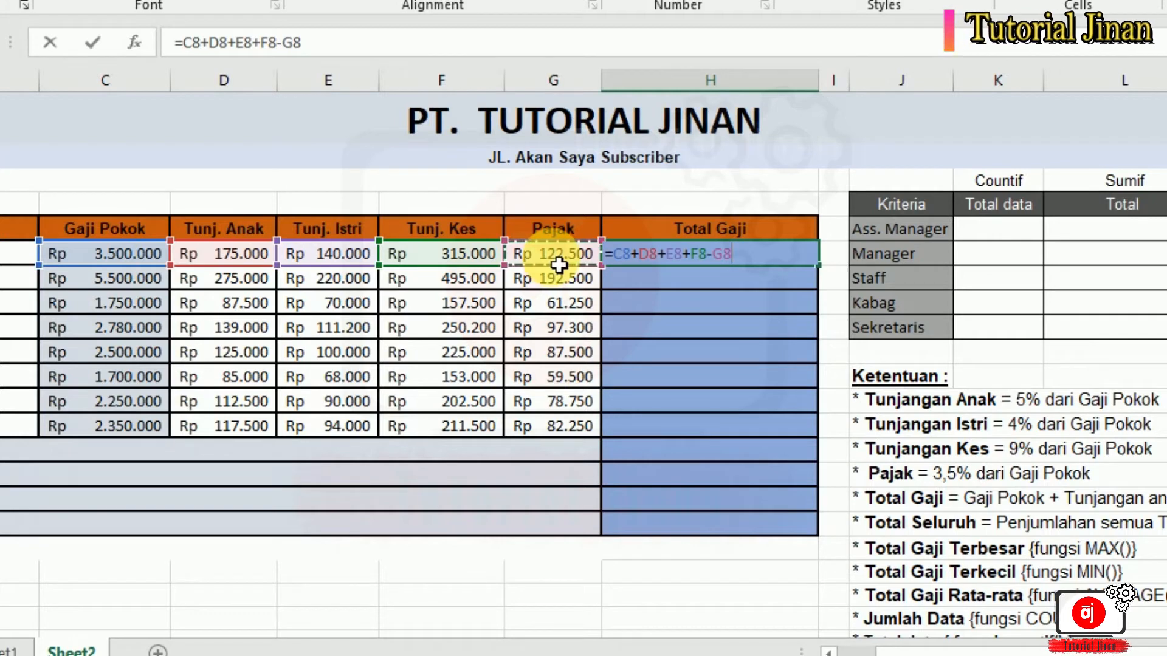
{"action": "key", "text": "Return"}
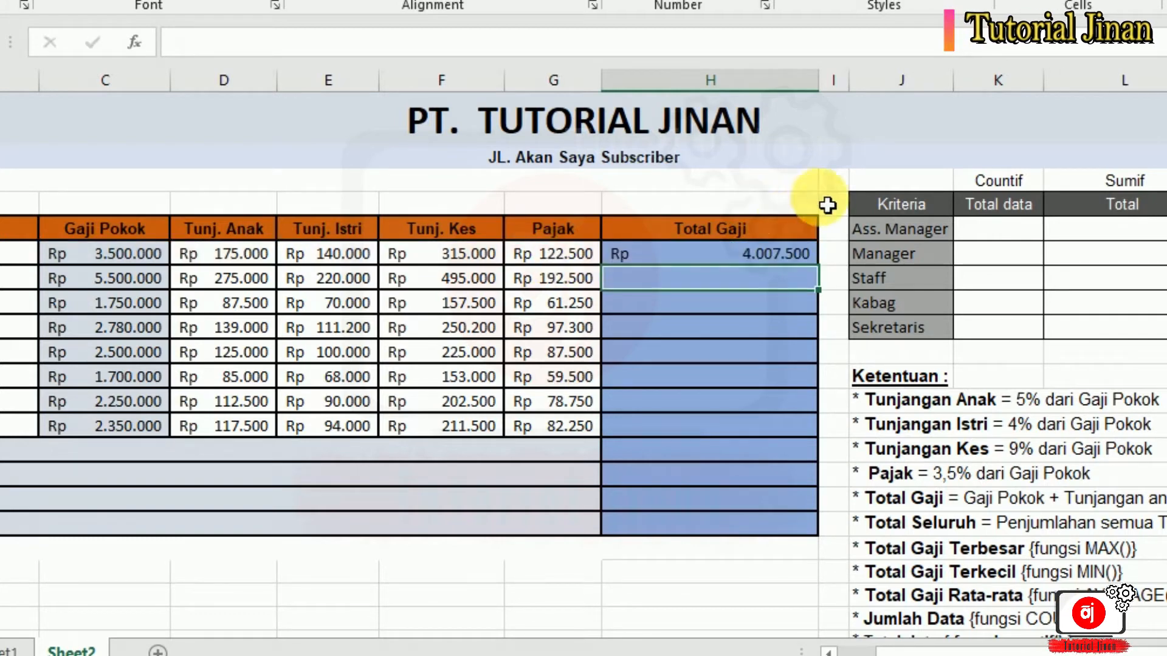
- Fill the Total Gaji formula from H8 down to H15 and check the copied formulas in the upper rows
{"action": "left_click", "coordinate": [729, 262]}
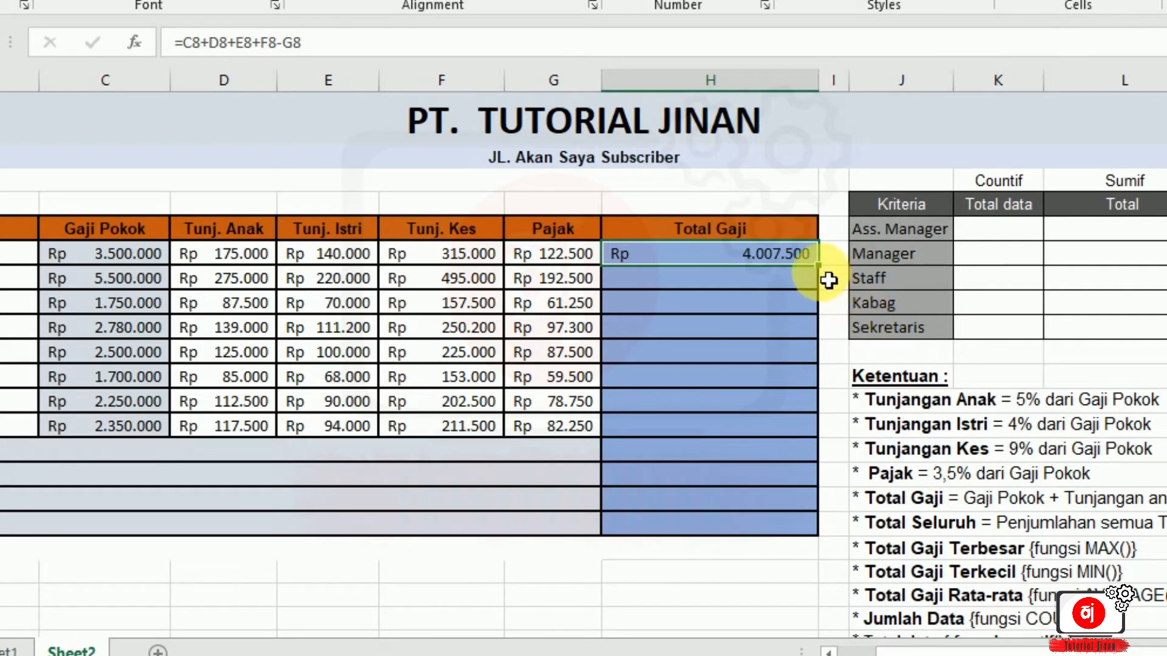
{"action": "left_click", "coordinate": [716, 327]}
{"action": "left_click", "coordinate": [644, 432]}
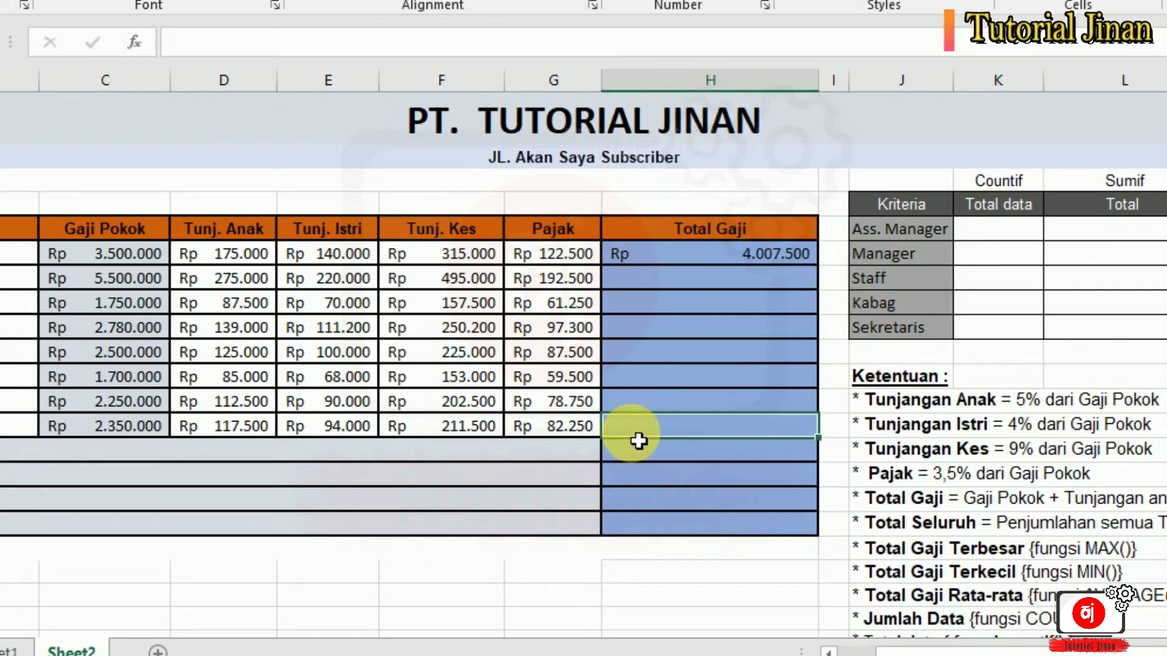
{"action": "left_click", "coordinate": [760, 258]}
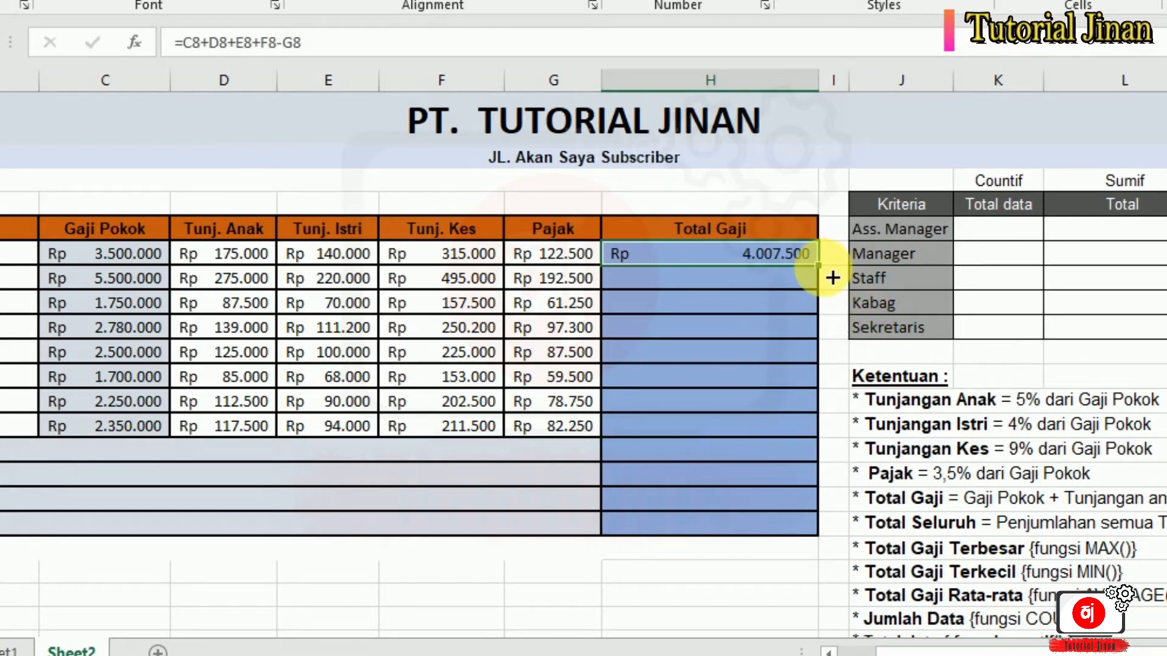
{"action": "left_click_drag", "start_coordinate": [828, 277], "coordinate": [789, 439]}
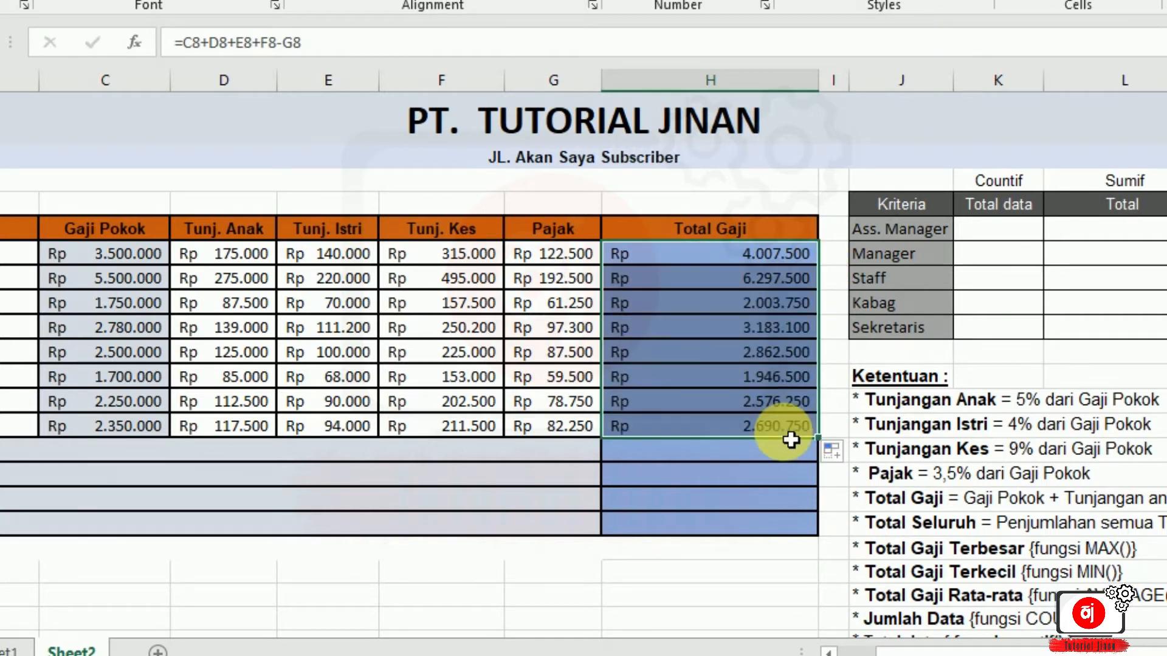
{"action": "left_click", "coordinate": [782, 477]}
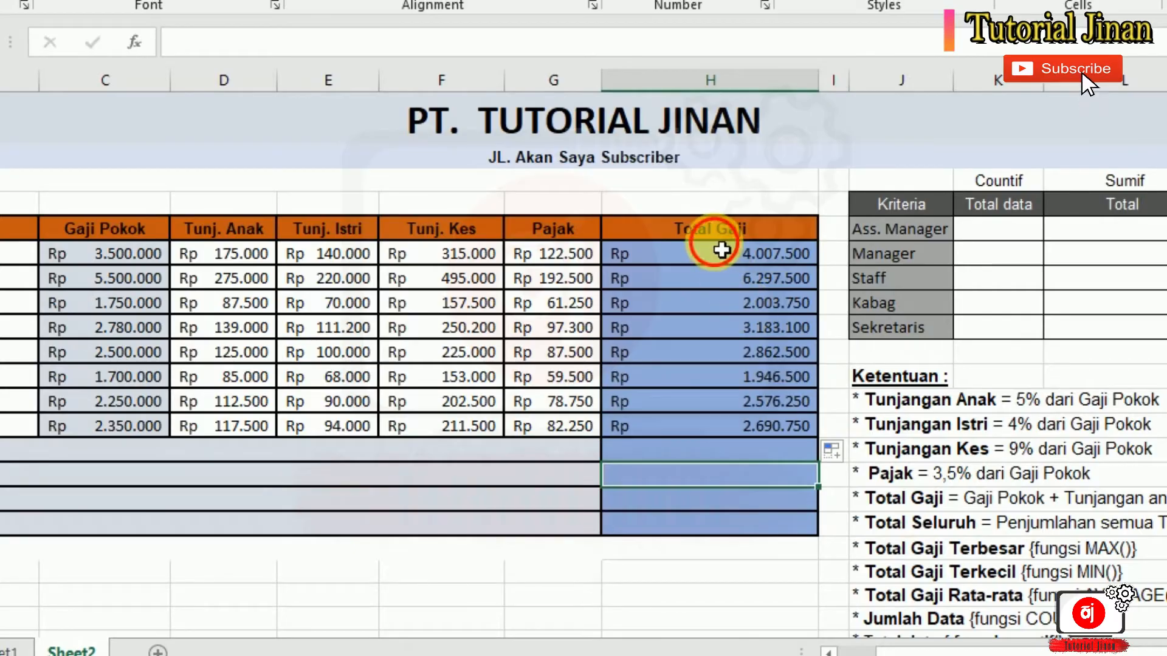
{"action": "left_click", "coordinate": [711, 257]}
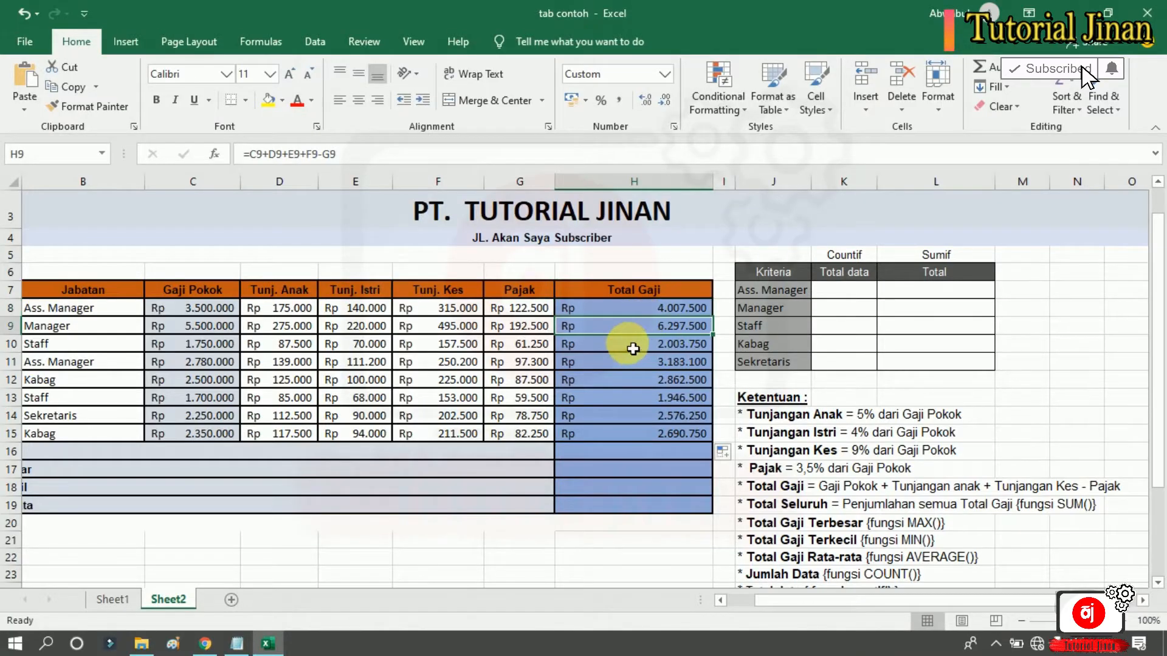
{"action": "left_click", "coordinate": [634, 342]}
- Calculate Total seluruh in H16 with the formula =SUM(H8:H15), following the Total Seluruh rule, and check the entered formula
{"action": "left_click_drag", "start_coordinate": [939, 603], "coordinate": [900, 609]}
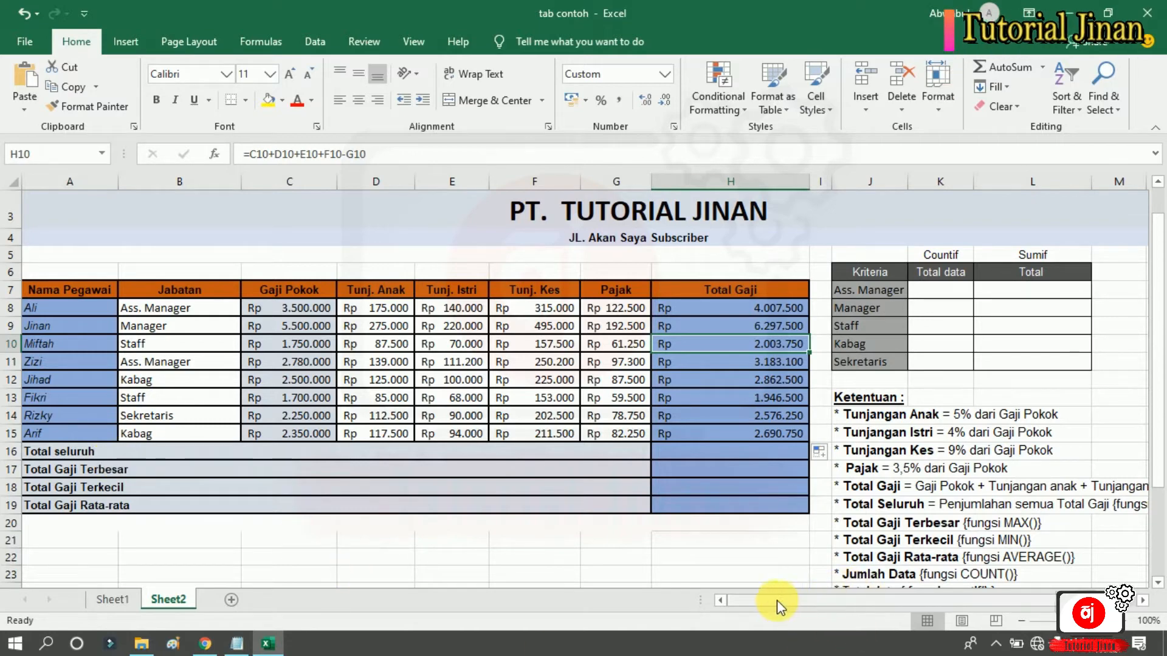
{"action": "left_click_drag", "start_coordinate": [777, 599], "coordinate": [825, 604]}
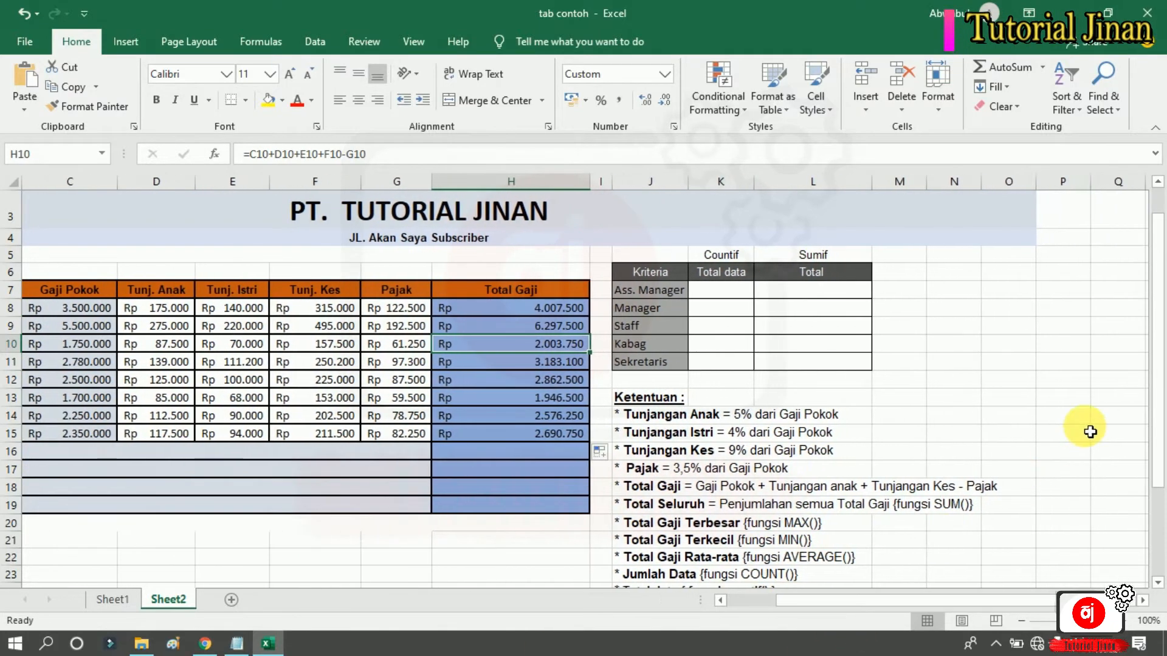
{"action": "left_click_drag", "start_coordinate": [1152, 338], "coordinate": [1163, 384]}
{"action": "left_click_drag", "start_coordinate": [863, 601], "coordinate": [847, 603]}
{"action": "left_click", "coordinate": [807, 468]}
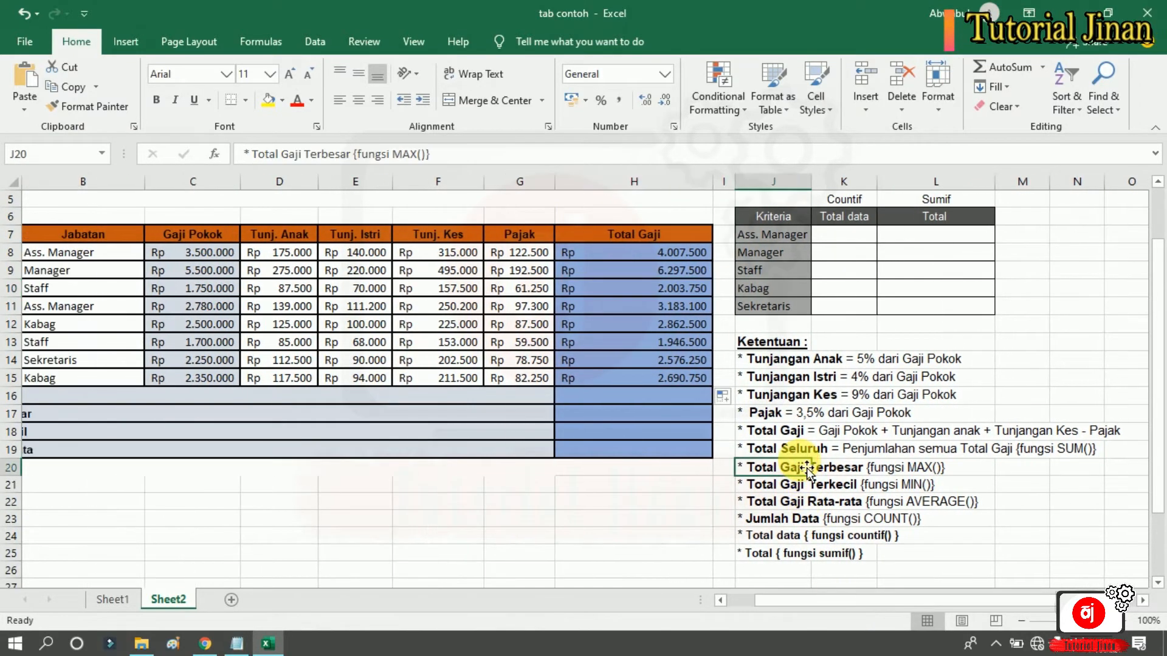
{"action": "left_click", "coordinate": [842, 450]}
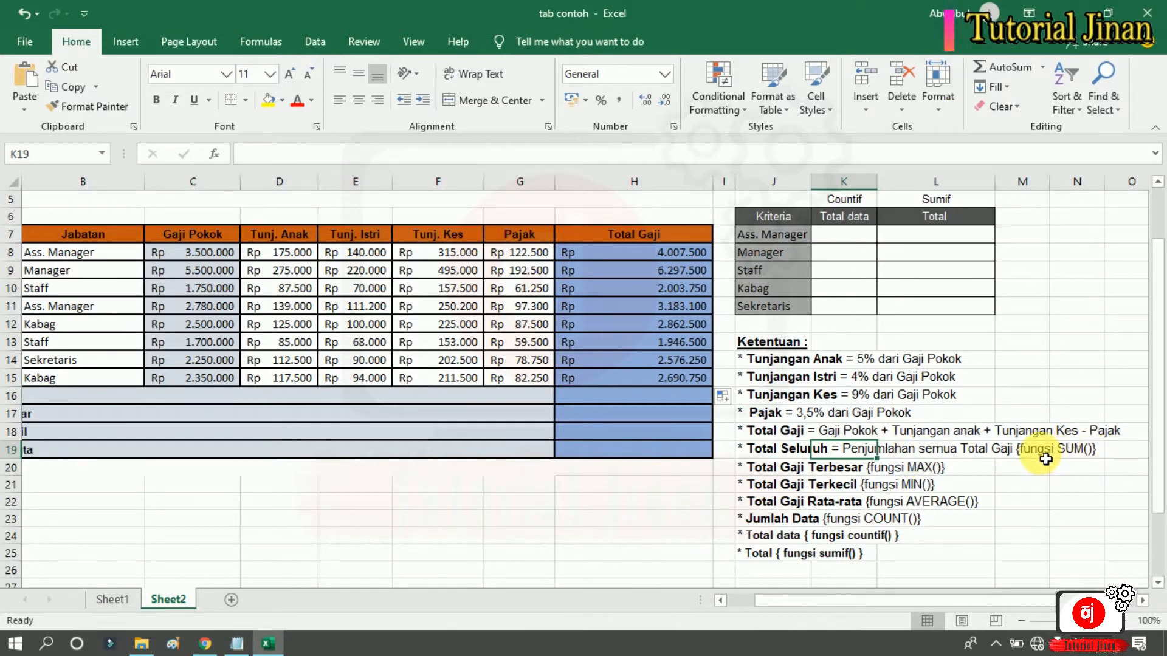
{"action": "left_click", "coordinate": [597, 403]}
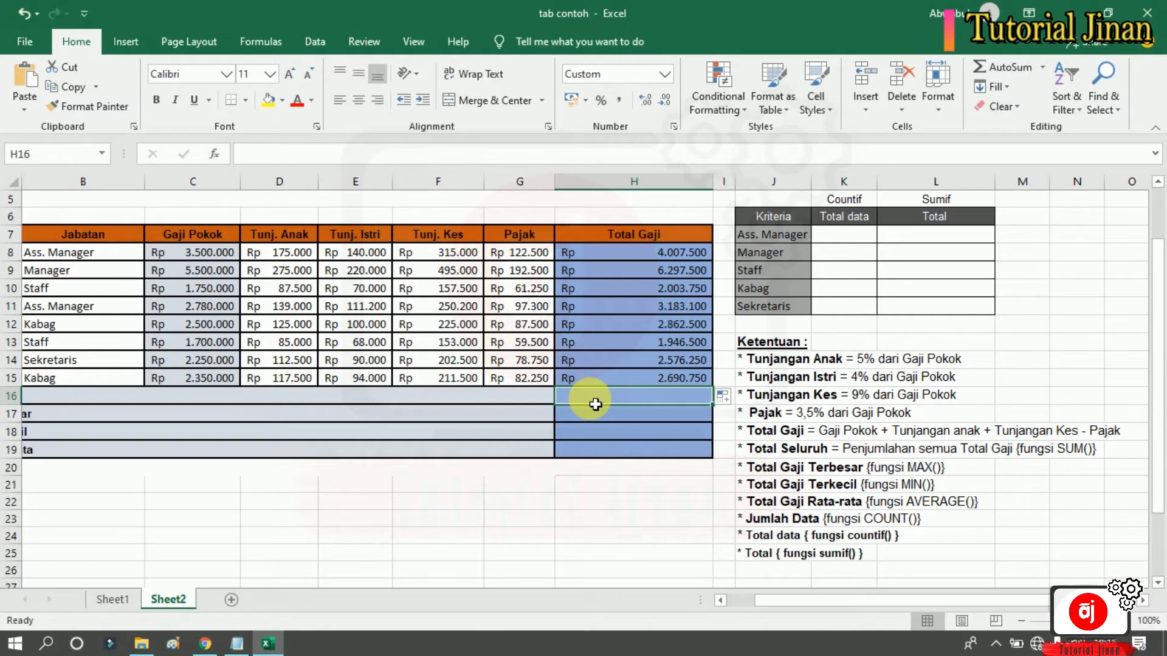
{"action": "type", "text": "="}
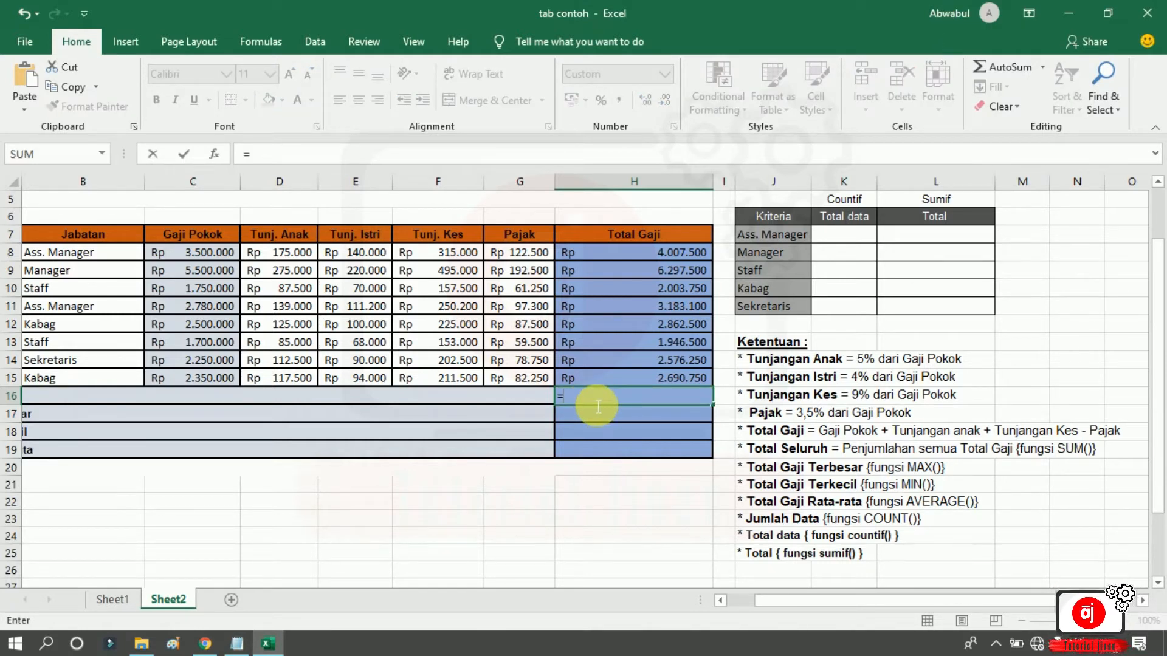
{"action": "type", "text": "Sum"}
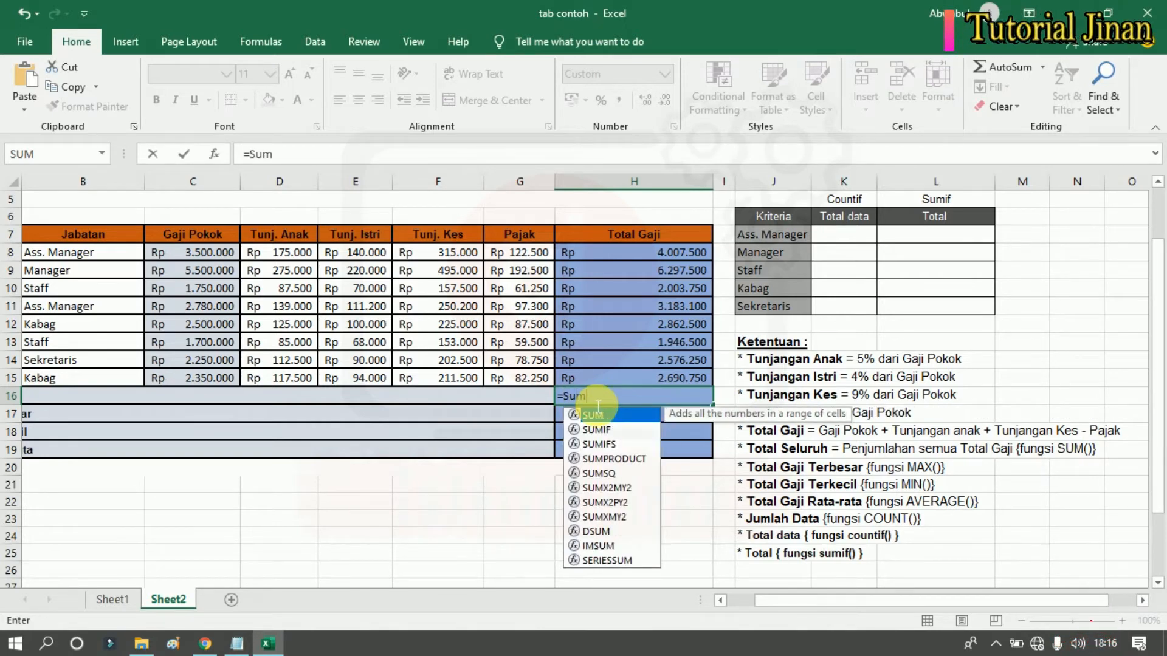
{"action": "type", "text": "("}
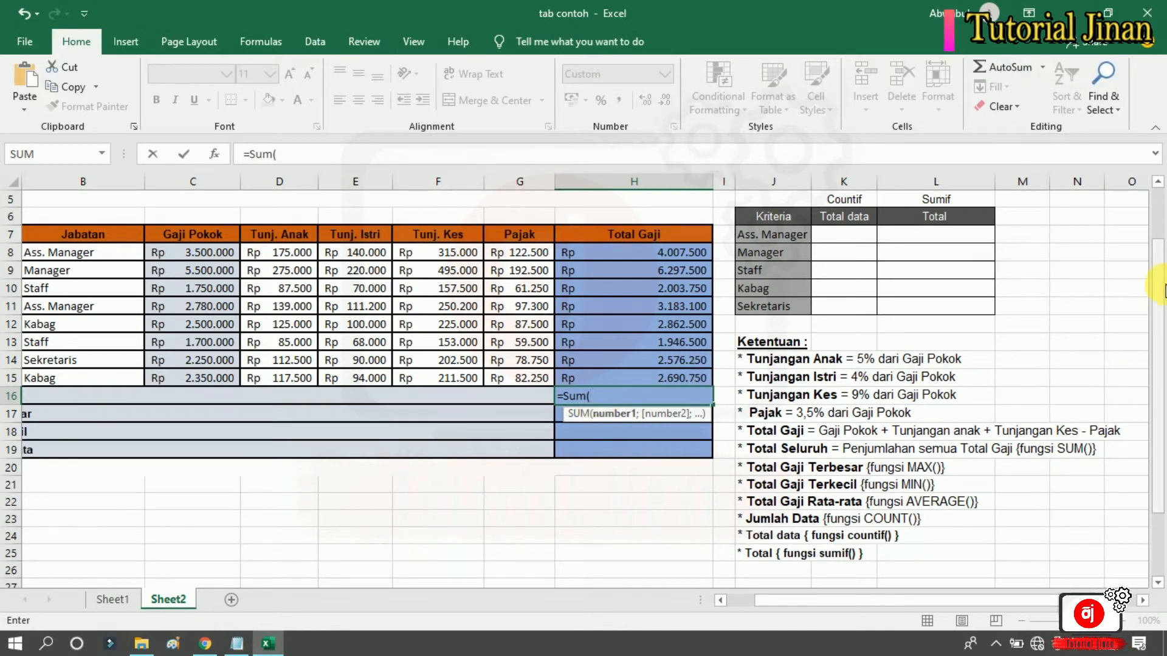
{"action": "left_click_drag", "start_coordinate": [1158, 285], "coordinate": [1161, 271]}
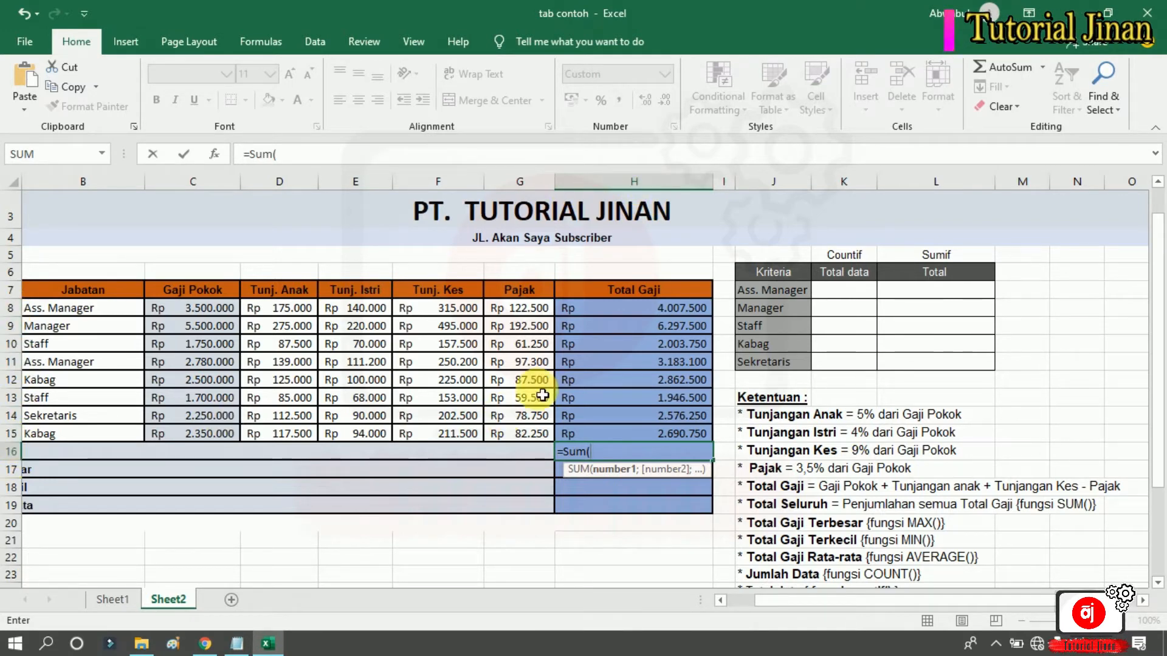
{"action": "left_click_drag", "start_coordinate": [595, 313], "coordinate": [626, 409]}
{"action": "left_click_drag", "start_coordinate": [804, 484], "coordinate": [794, 508]}
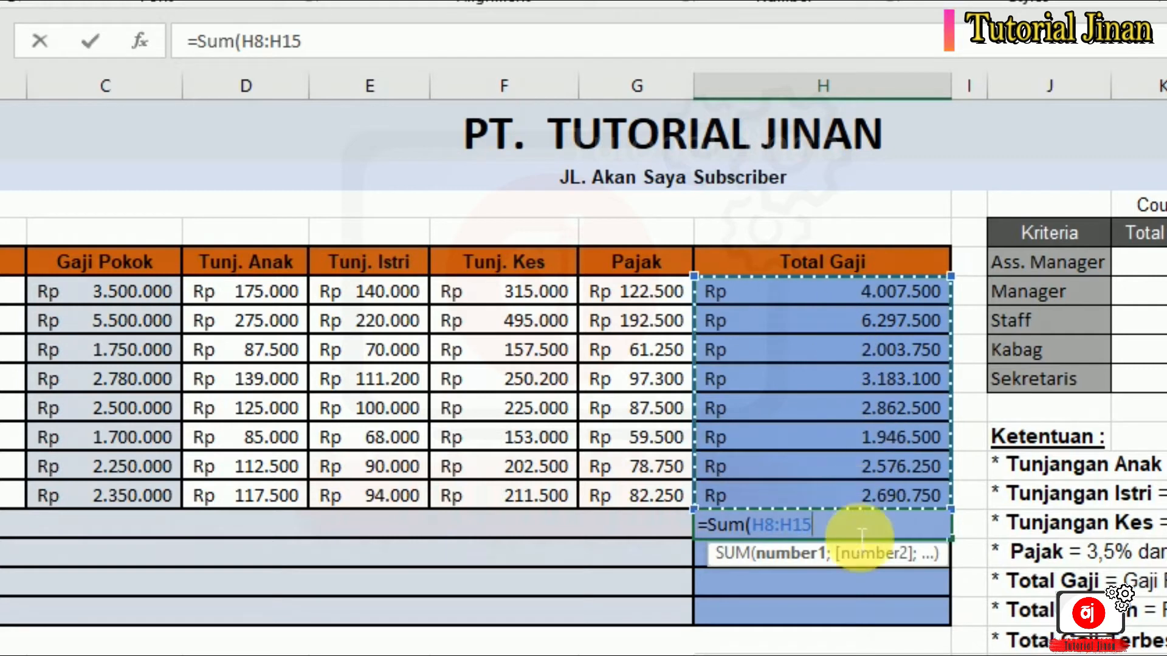
{"action": "type", "text": ")"}
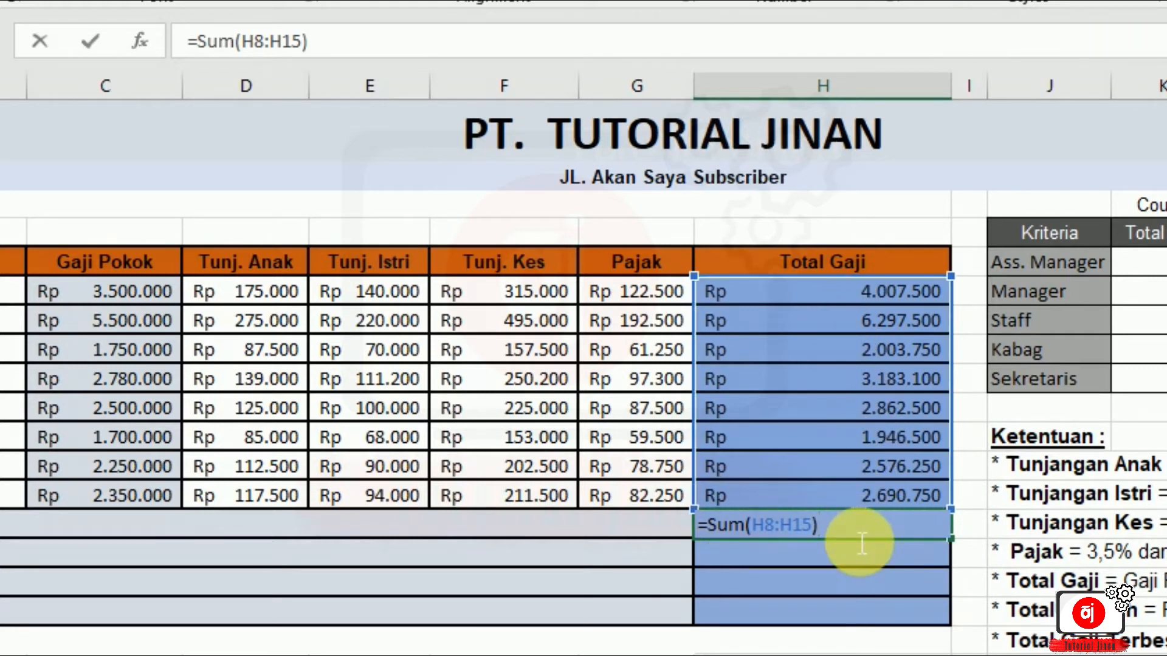
{"action": "key", "text": "Return"}
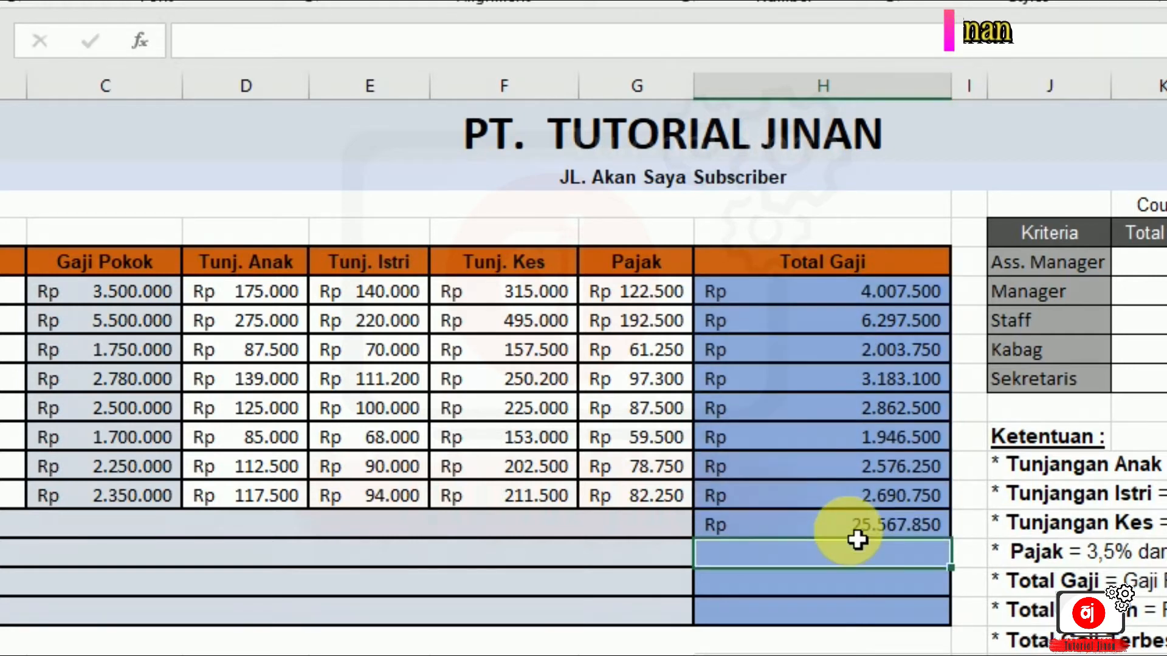
{"action": "left_click", "coordinate": [886, 524]}
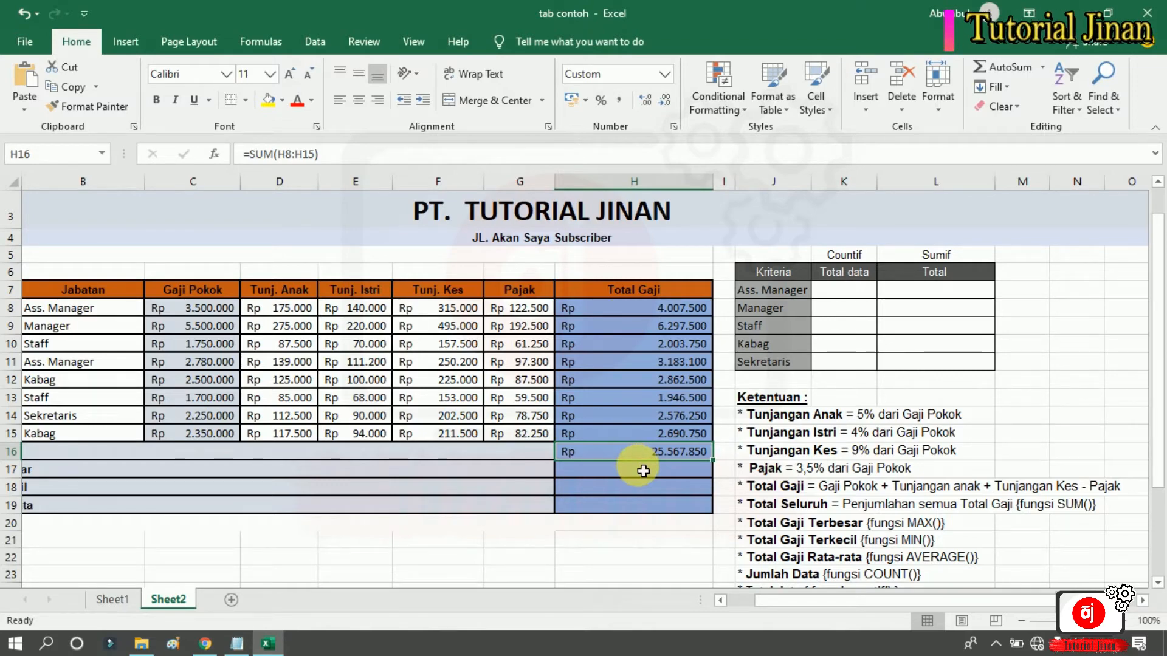
- Examine the Total Gaji column to identify the largest salary for the Total Gaji Terbesar row
{"action": "mouse_move", "coordinate": [812, 600]}
{"action": "left_mouse_down"}
{"action": "mouse_move", "coordinate": [766, 611]}
{"action": "mouse_move", "coordinate": [804, 609]}
{"action": "left_mouse_up"}
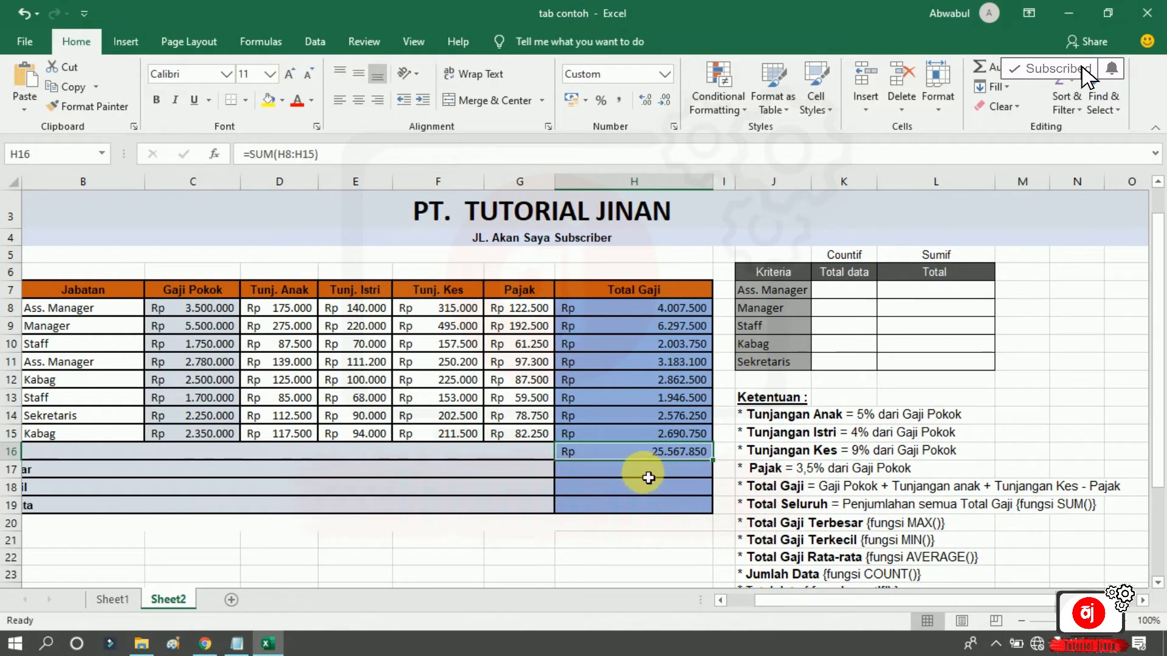
{"action": "left_click", "coordinate": [648, 478]}
{"action": "mouse_move", "coordinate": [768, 606]}
{"action": "left_mouse_down"}
{"action": "mouse_move", "coordinate": [731, 605]}
{"action": "mouse_move", "coordinate": [767, 602]}
{"action": "left_mouse_up"}
{"action": "left_click_drag", "start_coordinate": [1158, 336], "coordinate": [1160, 328]}
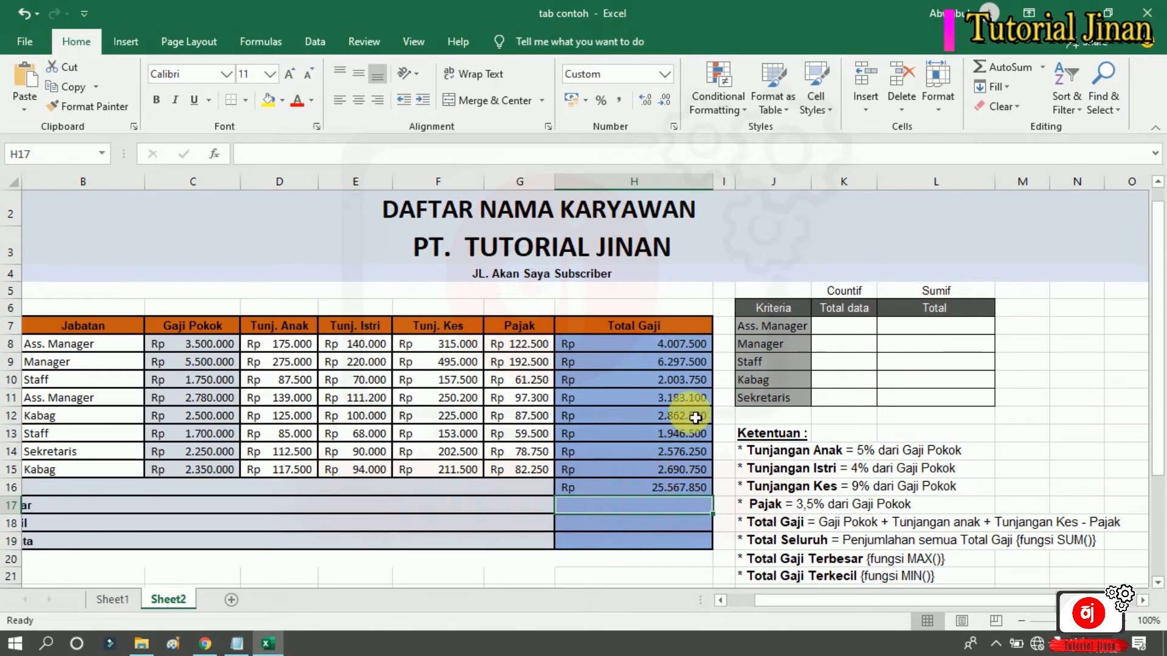
{"action": "left_click", "coordinate": [670, 367]}
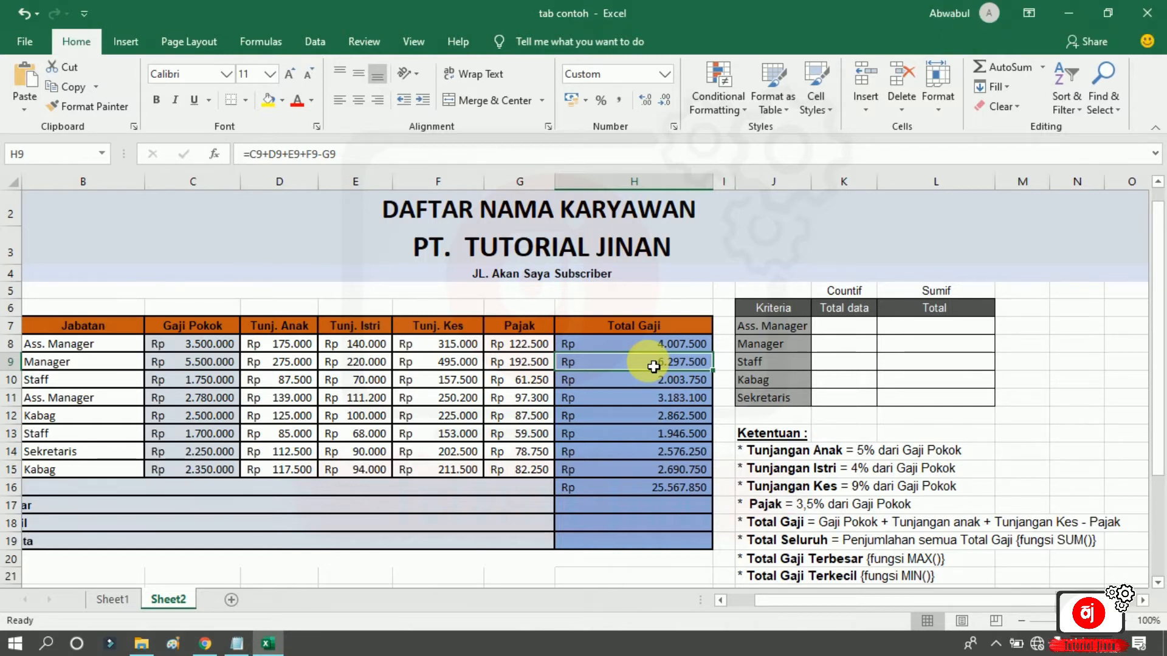
{"action": "left_click", "coordinate": [620, 508]}
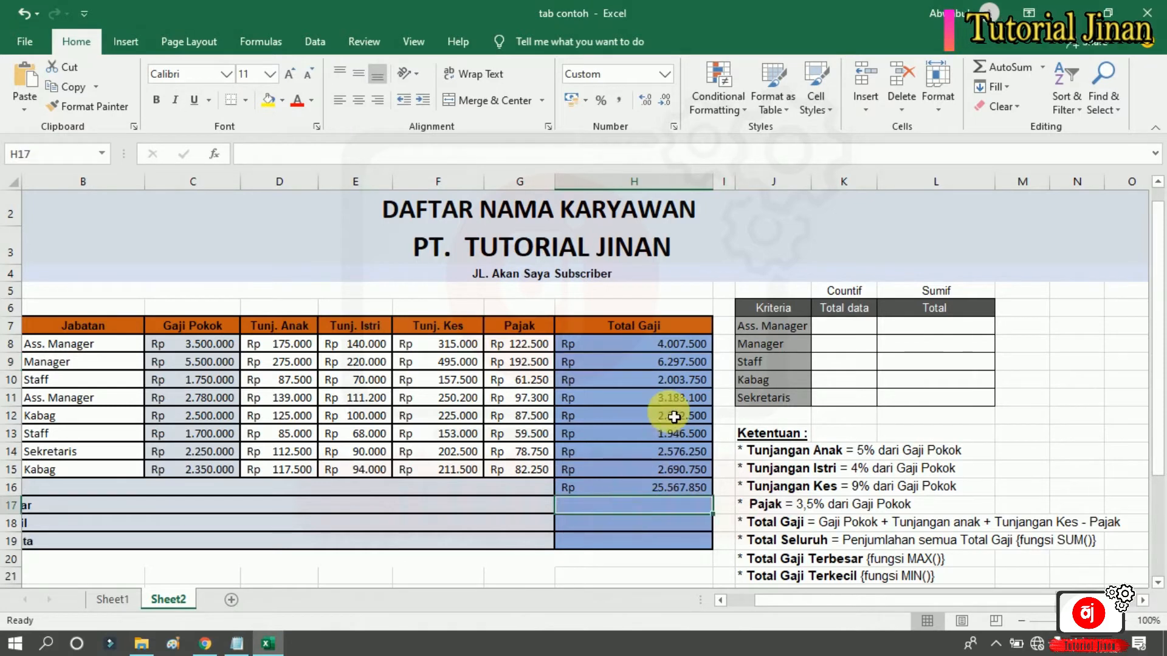
{"action": "left_click", "coordinate": [653, 366]}
{"action": "left_click", "coordinate": [618, 507]}
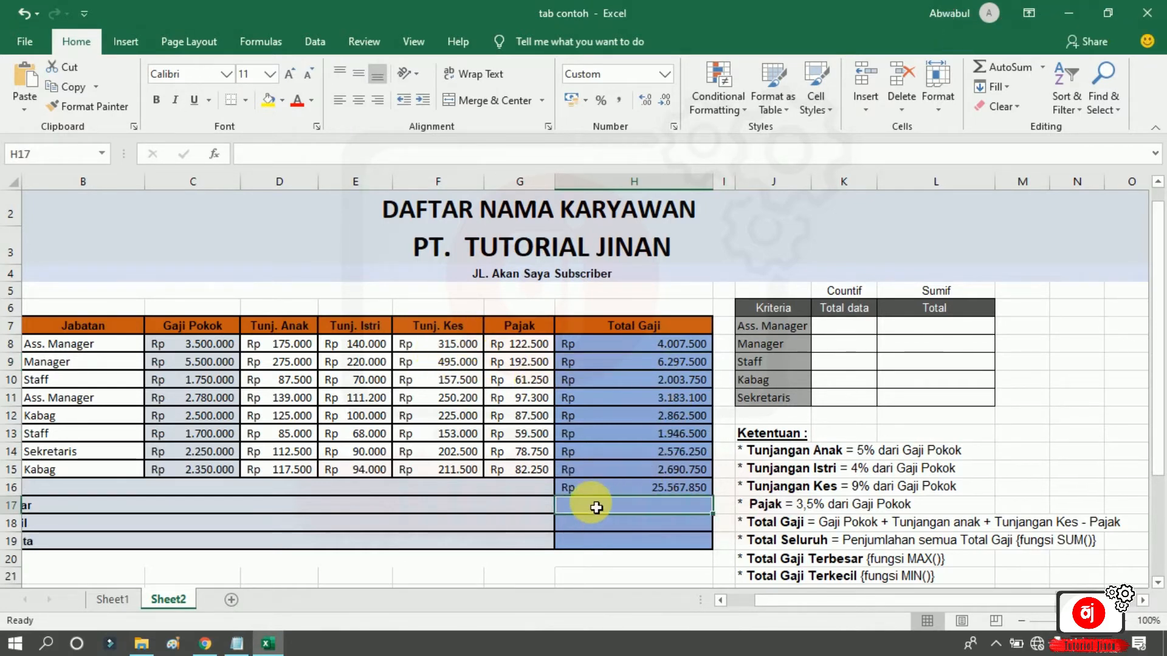
{"action": "left_click", "coordinate": [654, 363]}
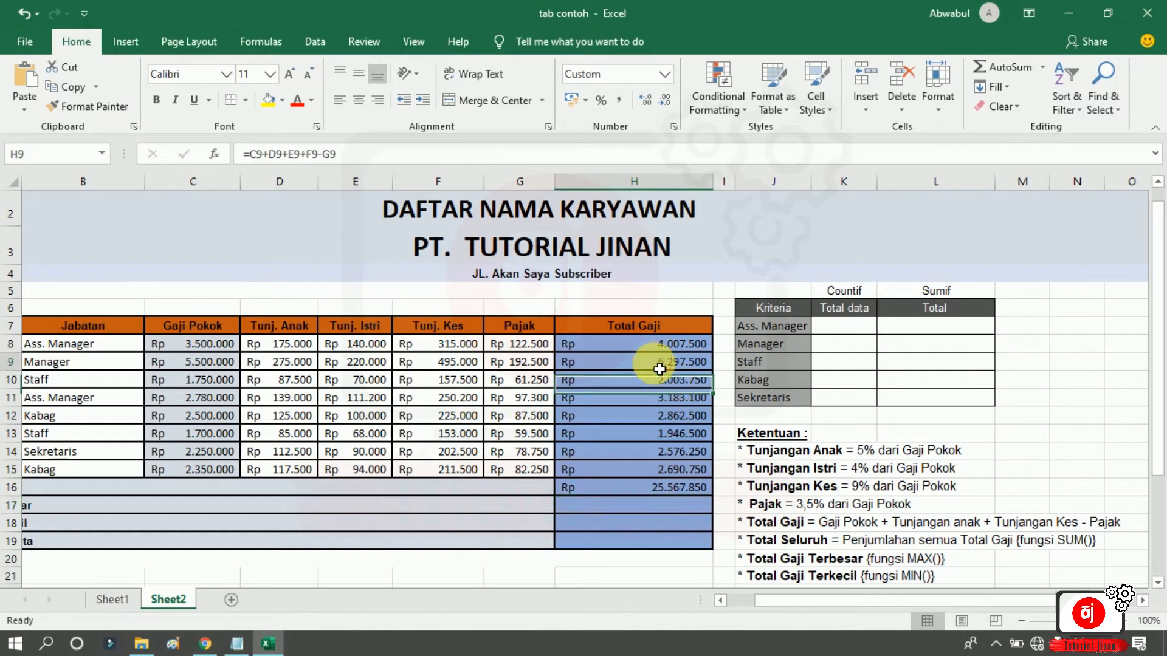
- Calculate Total Gaji Terbesar in H17 with the formula =MAX(H8:H15) and compare it with the manager's salary in H9
{"action": "left_click", "coordinate": [608, 514]}
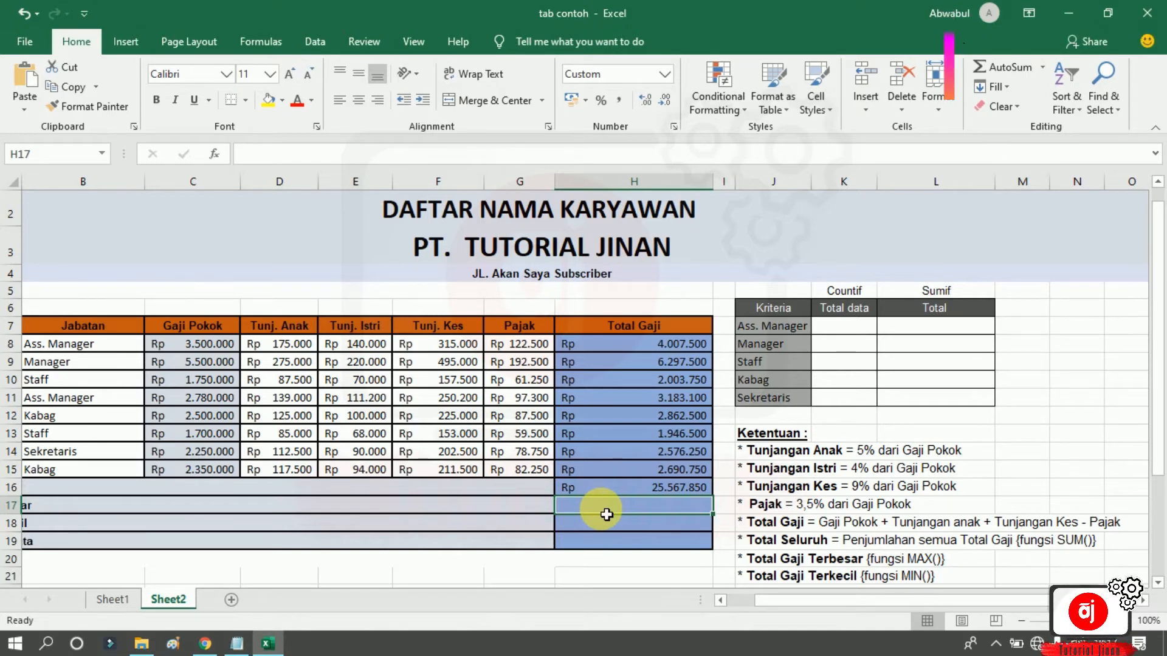
{"action": "type", "text": "="}
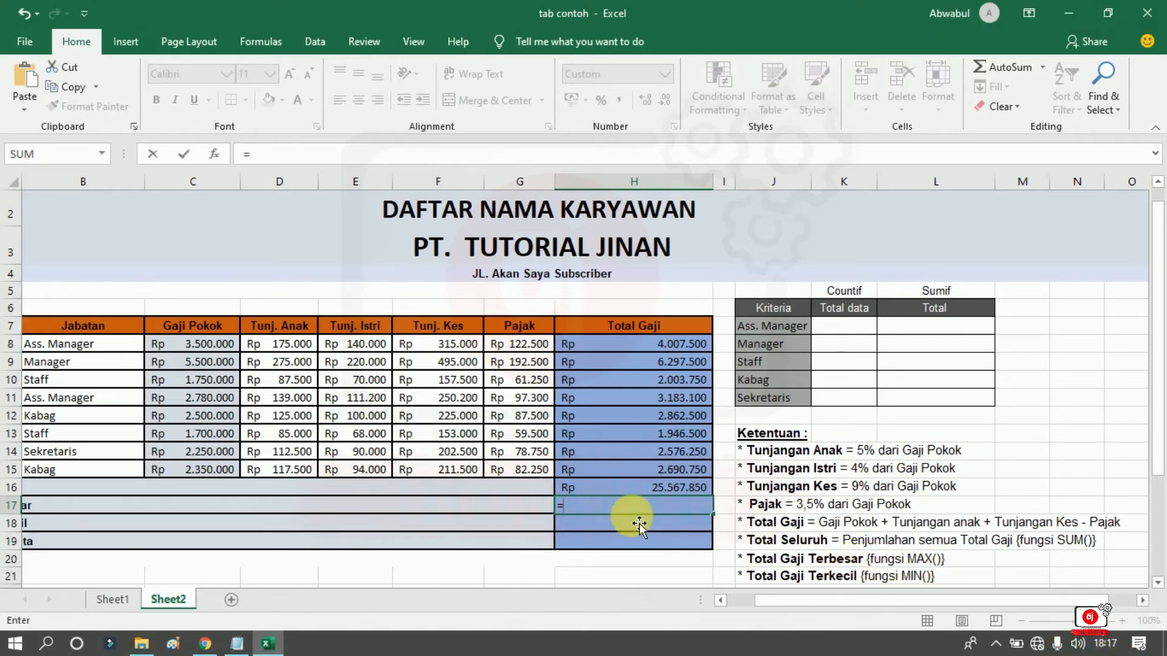
{"action": "type", "text": "Max"}
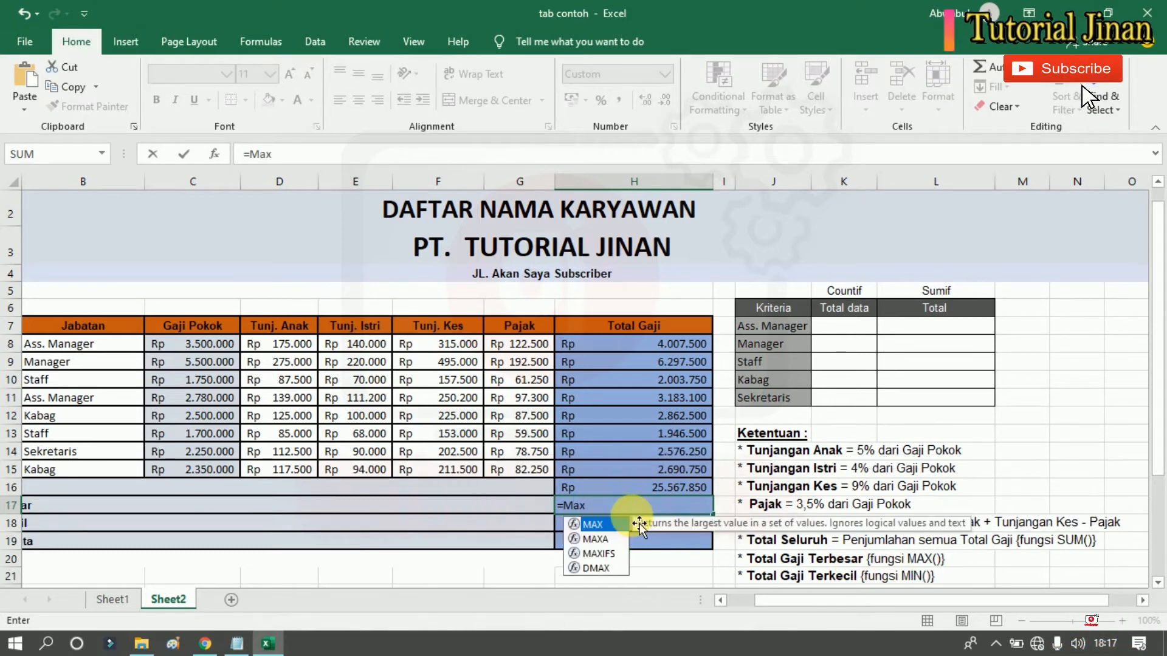
{"action": "type", "text": "9"}
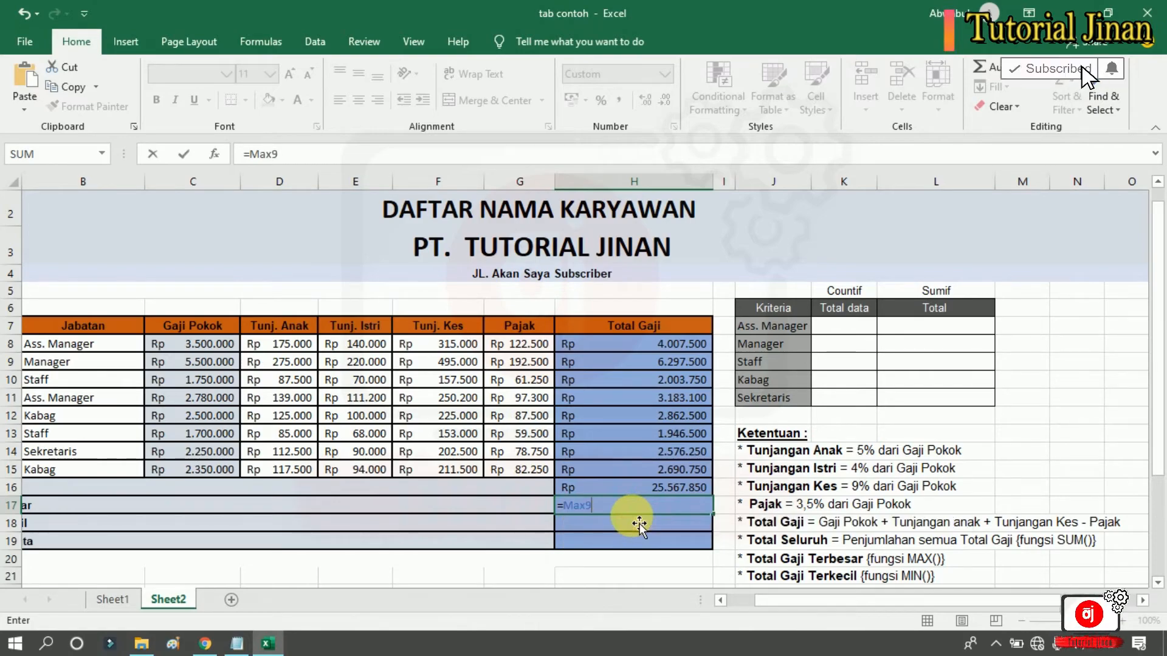
{"action": "key", "text": "BackSpace"}
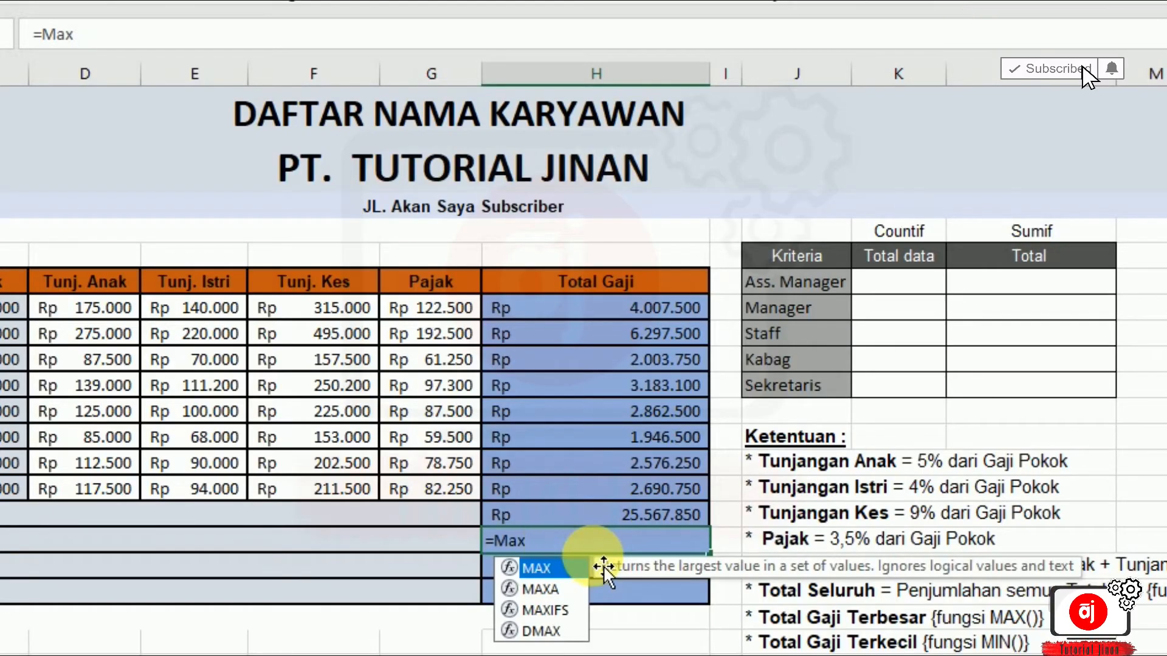
{"action": "type", "text": "("}
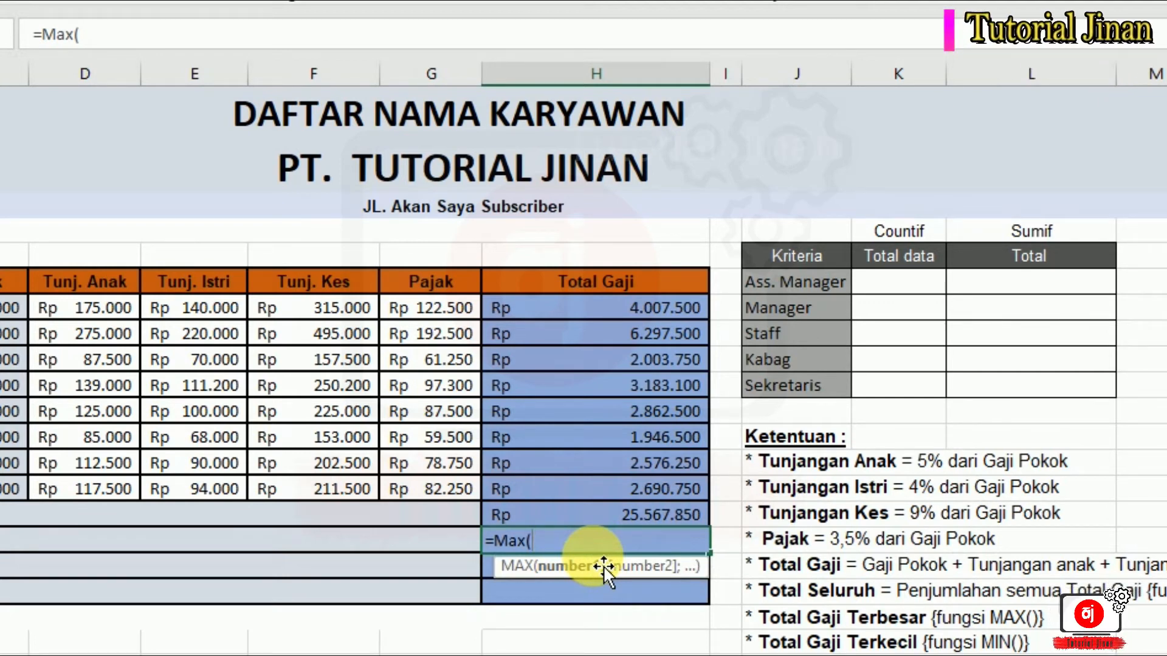
{"action": "left_click_drag", "start_coordinate": [534, 318], "coordinate": [679, 492]}
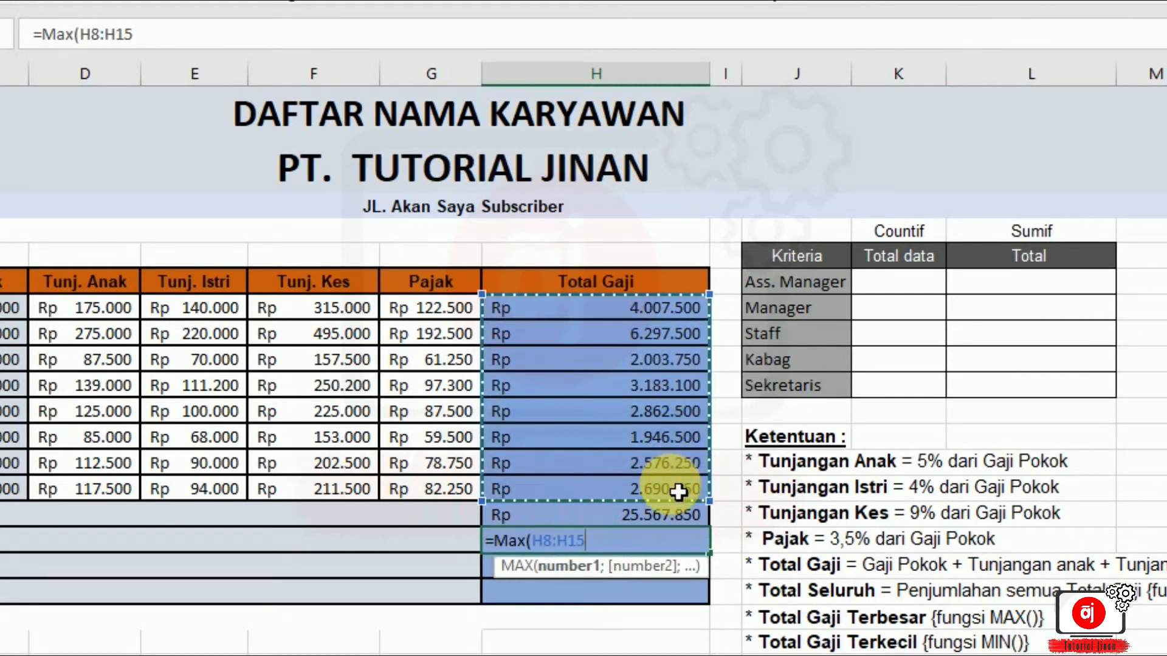
{"action": "type", "text": ")"}
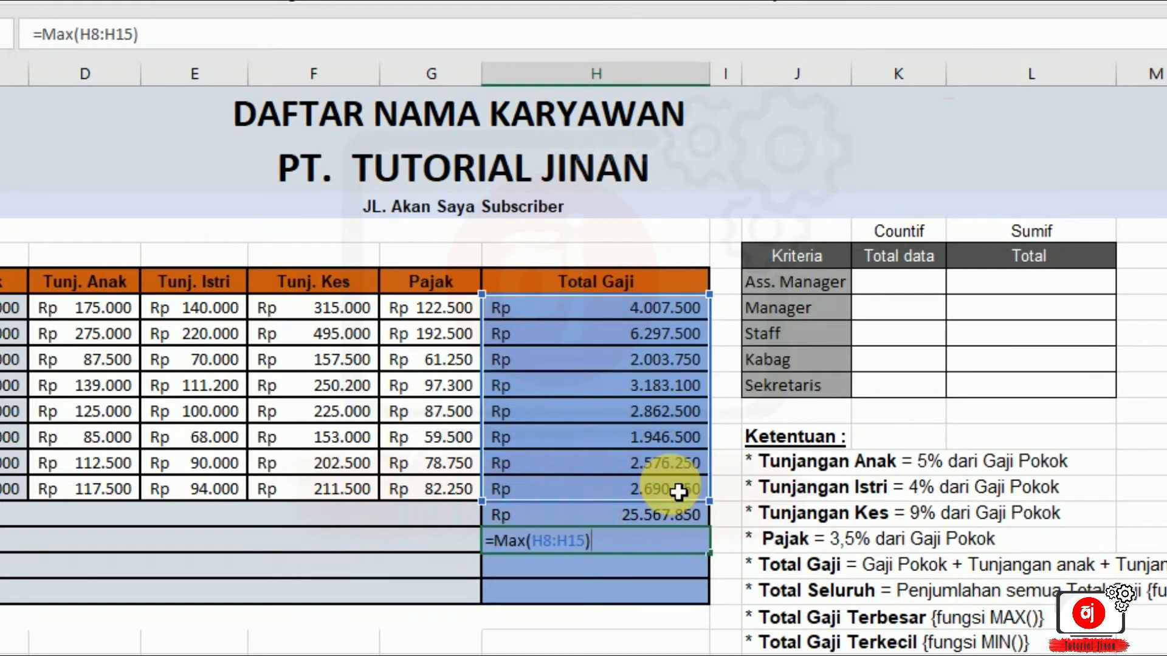
{"action": "key", "text": "Return"}
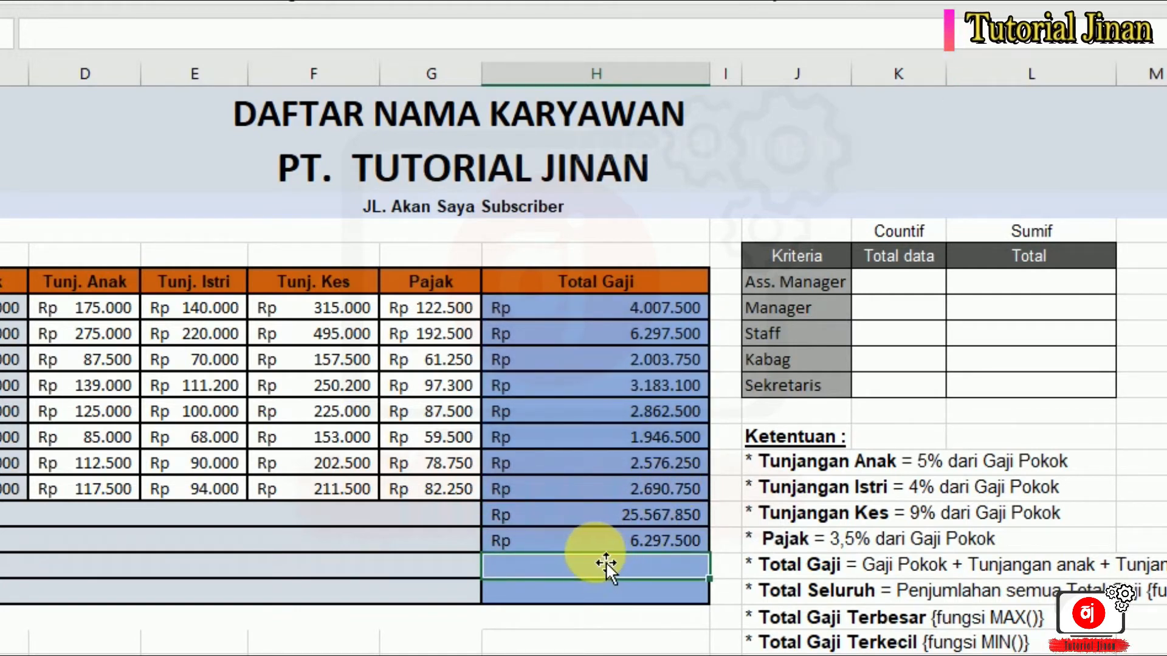
{"action": "left_click", "coordinate": [560, 547]}
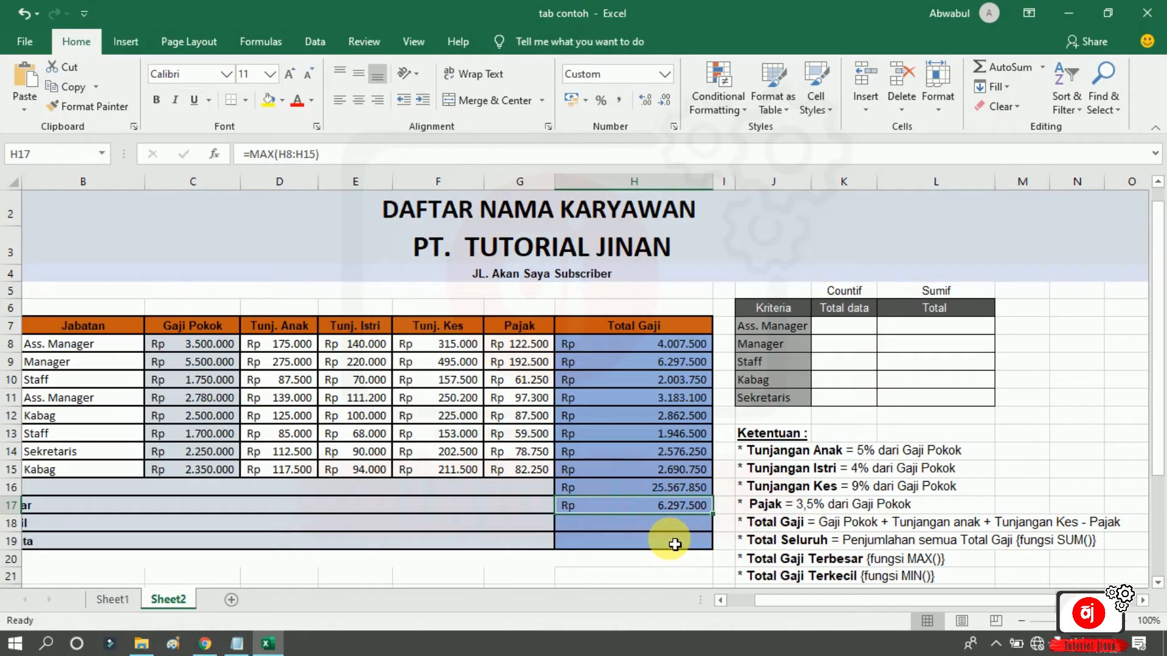
{"action": "left_click", "coordinate": [669, 365]}
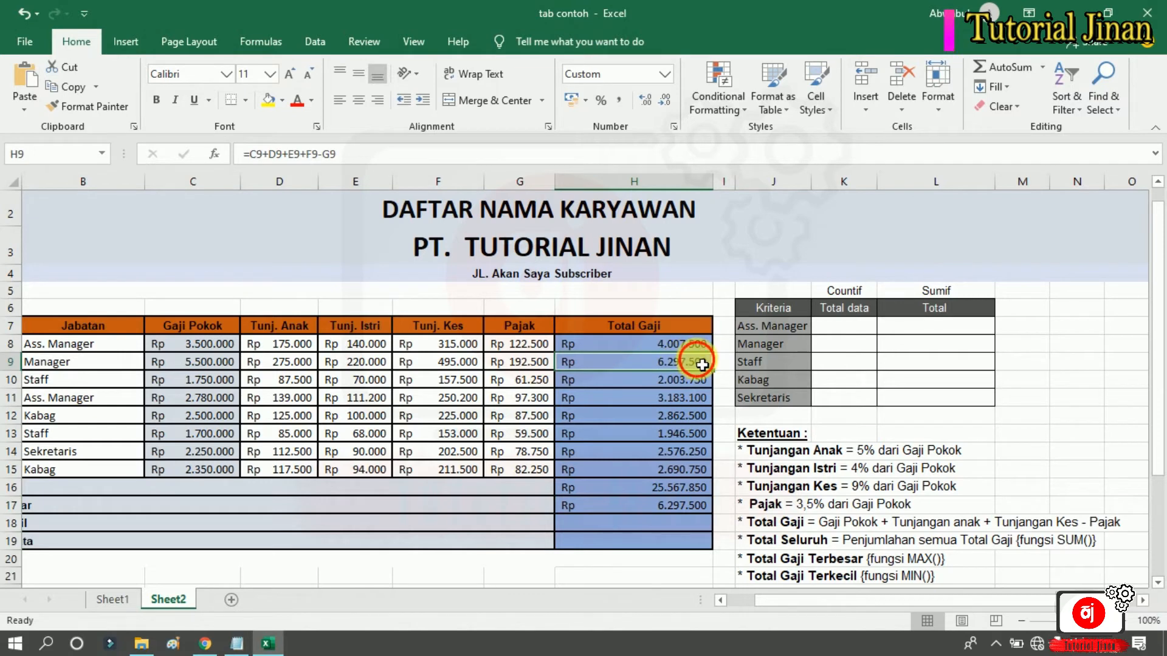
{"action": "left_click", "coordinate": [602, 511]}
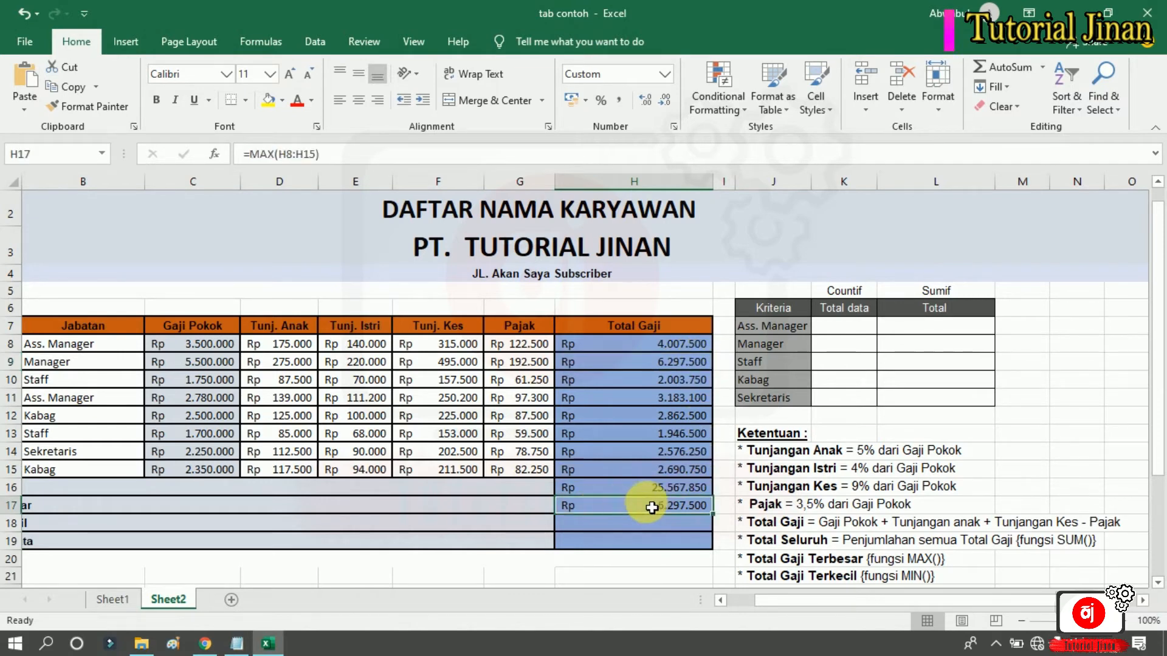
- Calculate Total Gaji Terkecil in H18 with the formula =MIN(H8:H15) and compare it with the staff salary in H13
{"action": "left_click_drag", "start_coordinate": [942, 599], "coordinate": [898, 614]}
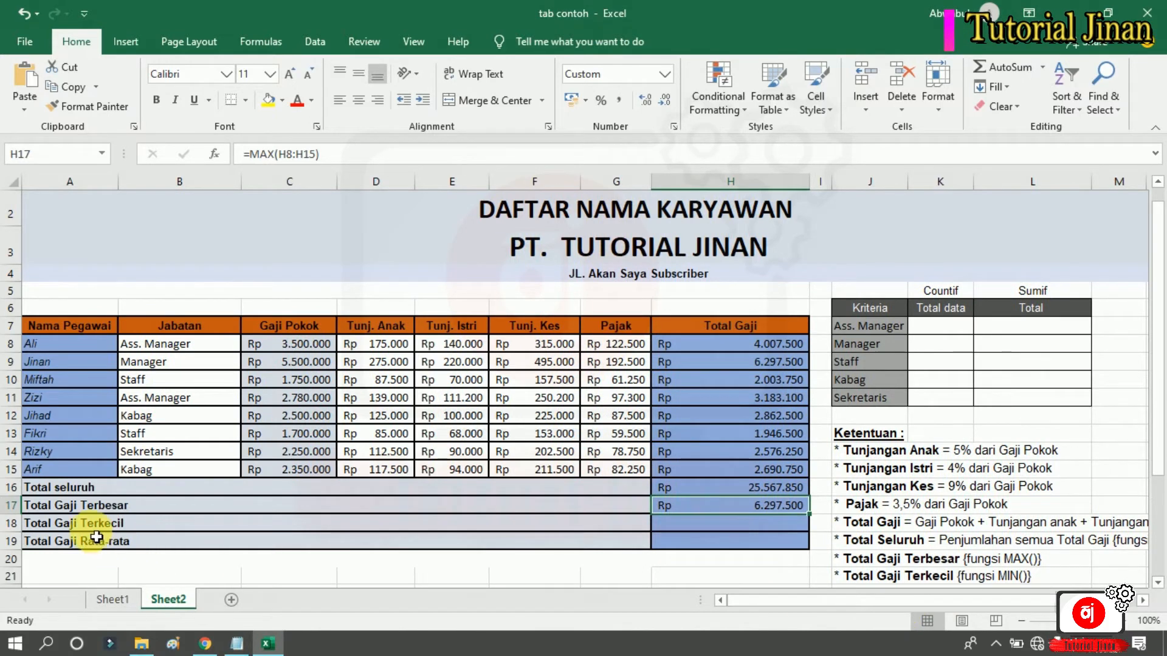
{"action": "left_click", "coordinate": [703, 528]}
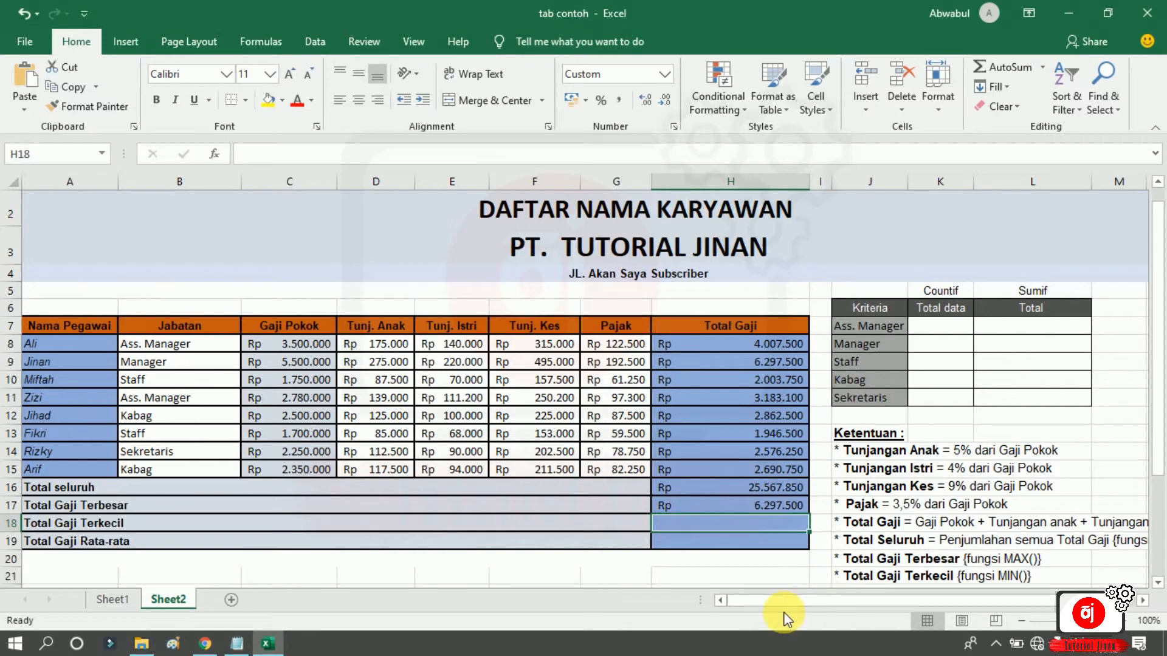
{"action": "mouse_move", "coordinate": [781, 601]}
{"action": "left_mouse_down"}
{"action": "mouse_move", "coordinate": [782, 592]}
{"action": "mouse_move", "coordinate": [805, 599]}
{"action": "left_mouse_up"}
{"action": "mouse_move", "coordinate": [1160, 344]}
{"action": "left_mouse_down"}
{"action": "mouse_move", "coordinate": [1158, 305]}
{"action": "mouse_move", "coordinate": [1160, 351]}
{"action": "left_mouse_up"}
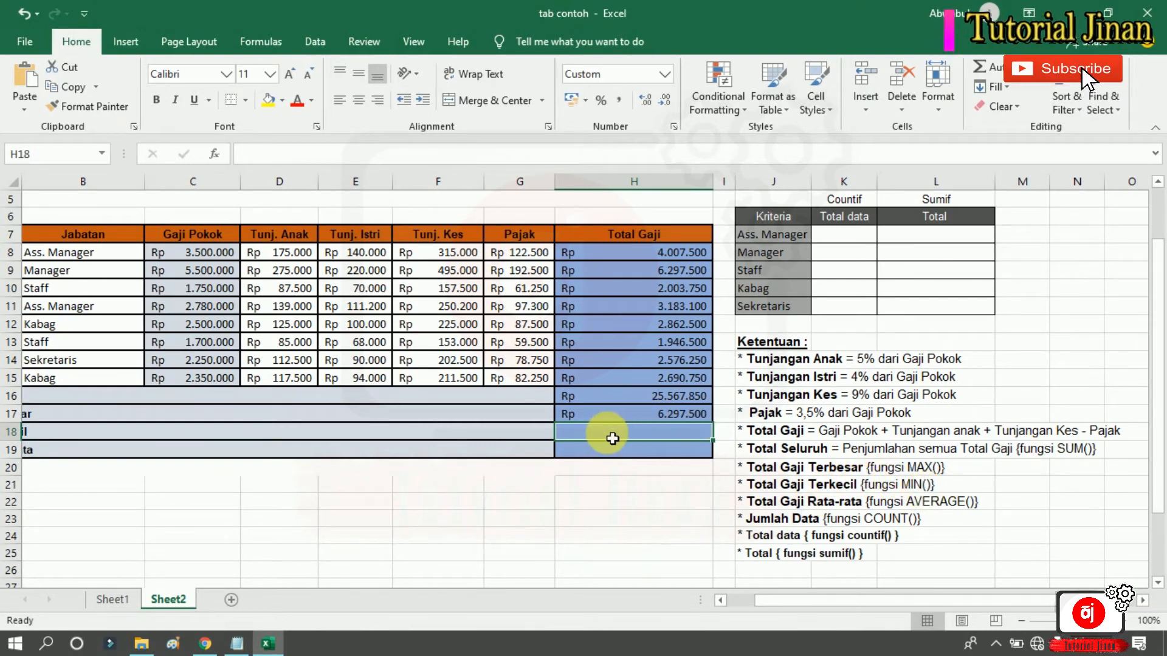
{"action": "type", "text": "="}
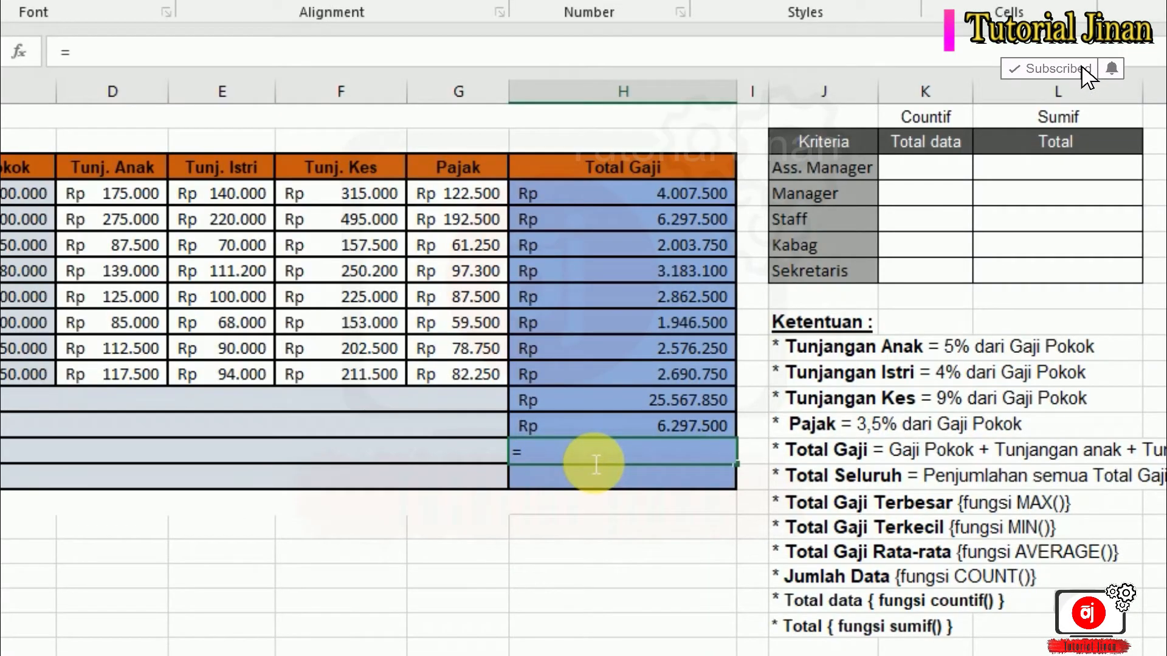
{"action": "type", "text": "min"}
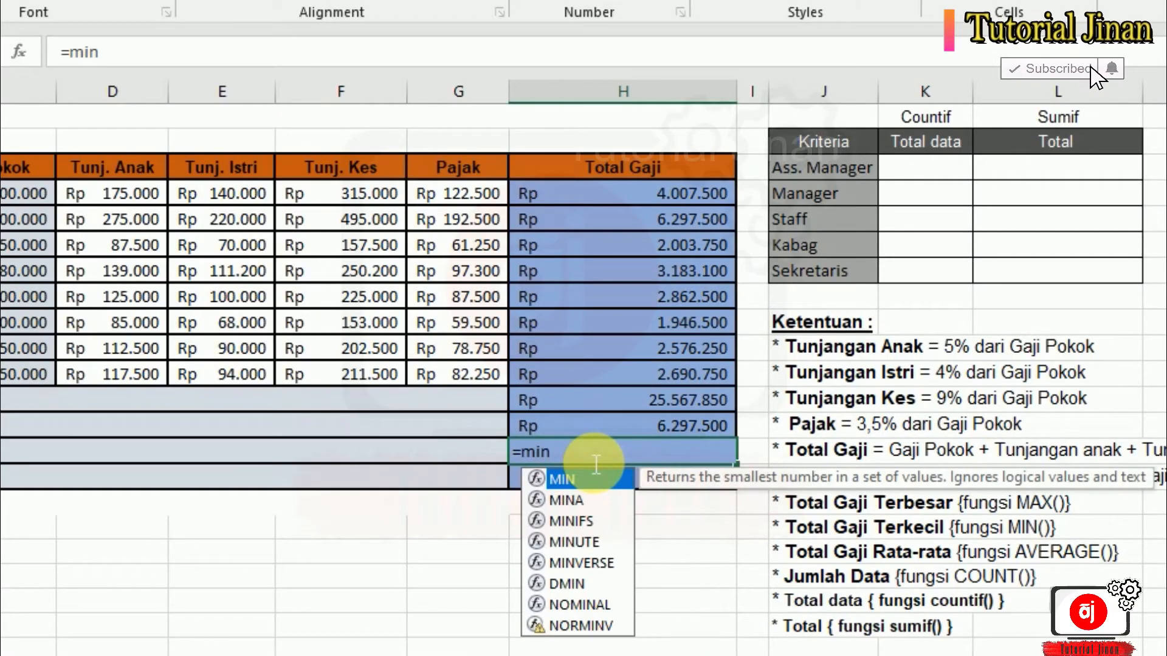
{"action": "type", "text": "("}
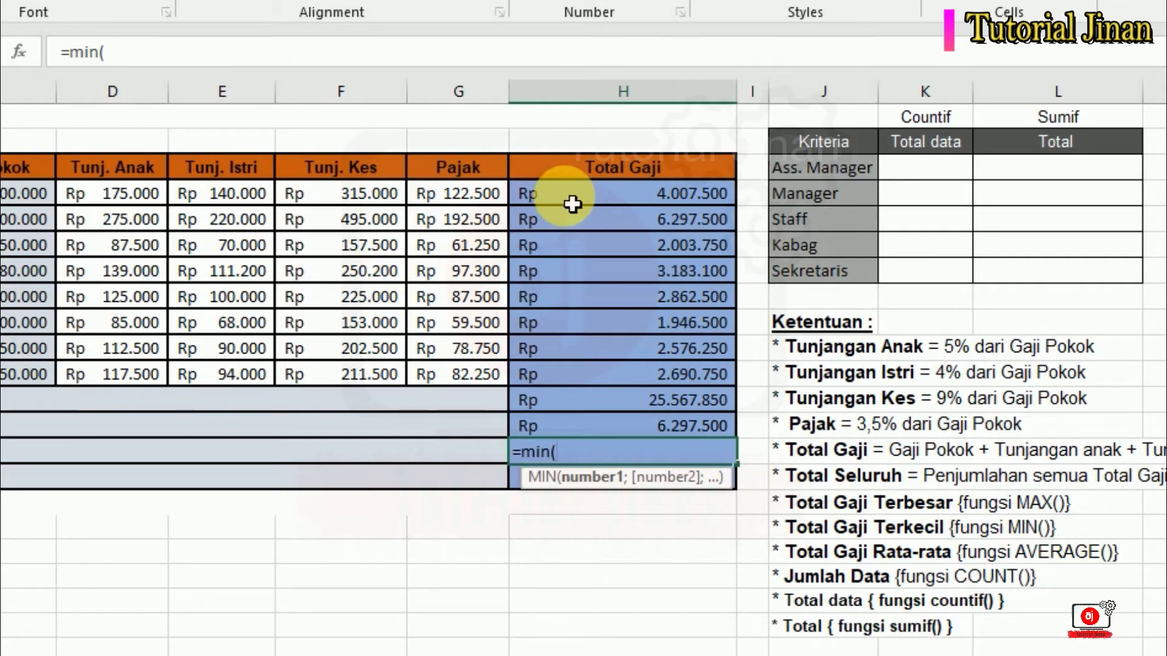
{"action": "left_click_drag", "start_coordinate": [573, 205], "coordinate": [680, 376]}
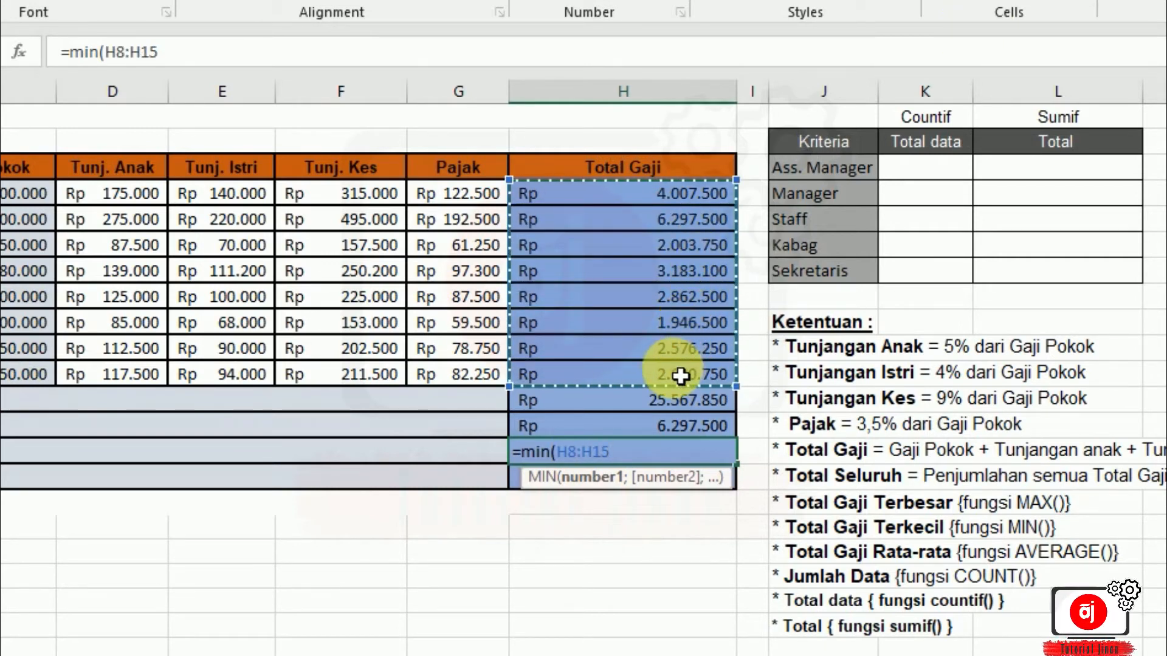
{"action": "type", "text": ")"}
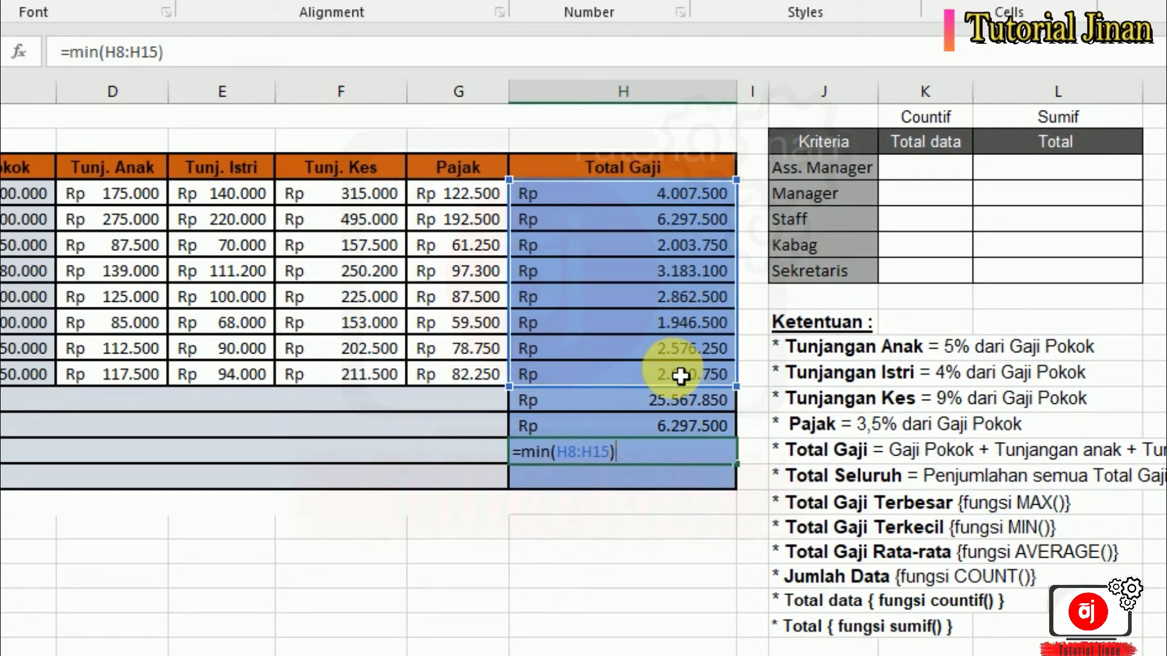
{"action": "key", "text": "Return"}
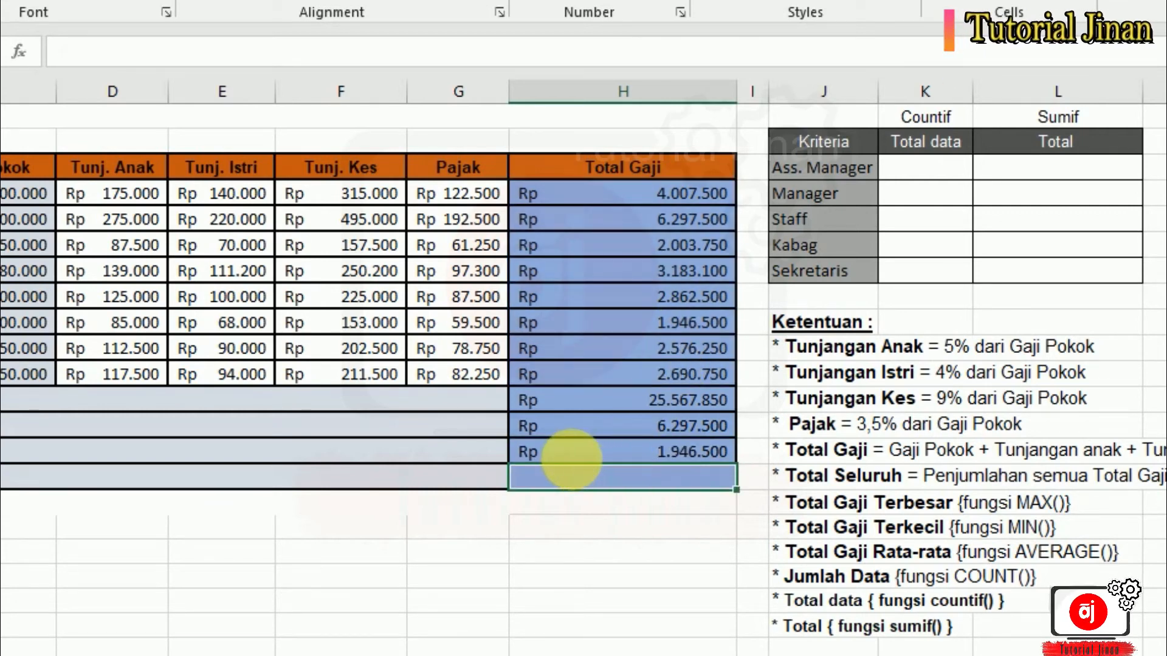
{"action": "left_click", "coordinate": [580, 463]}
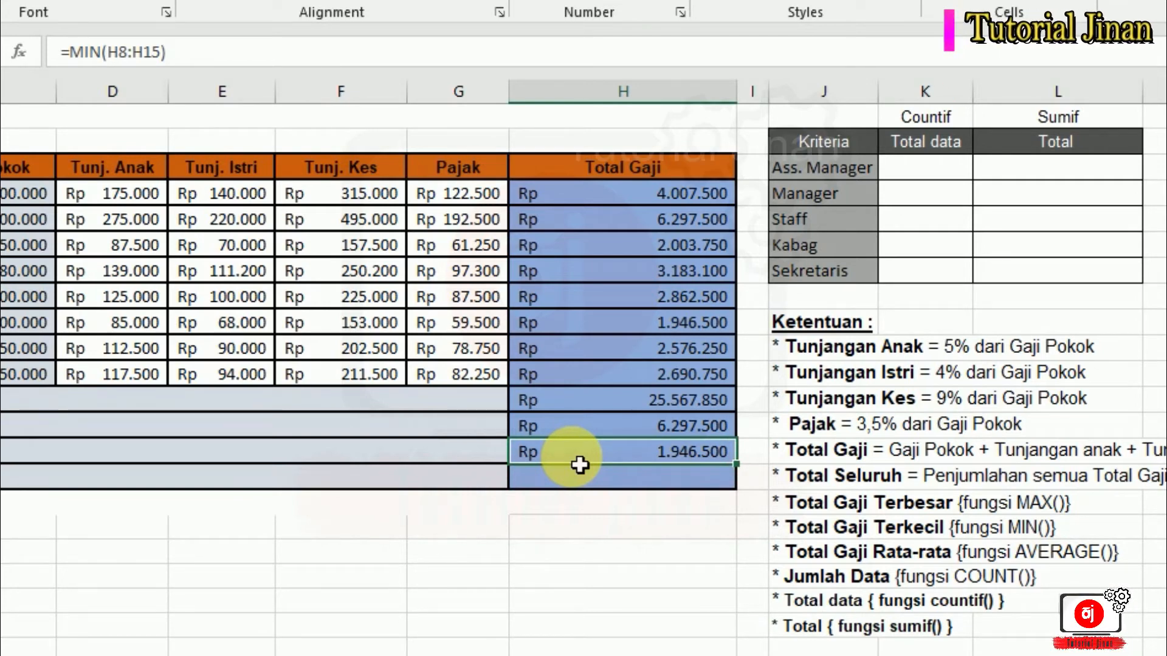
{"action": "left_click", "coordinate": [682, 324]}
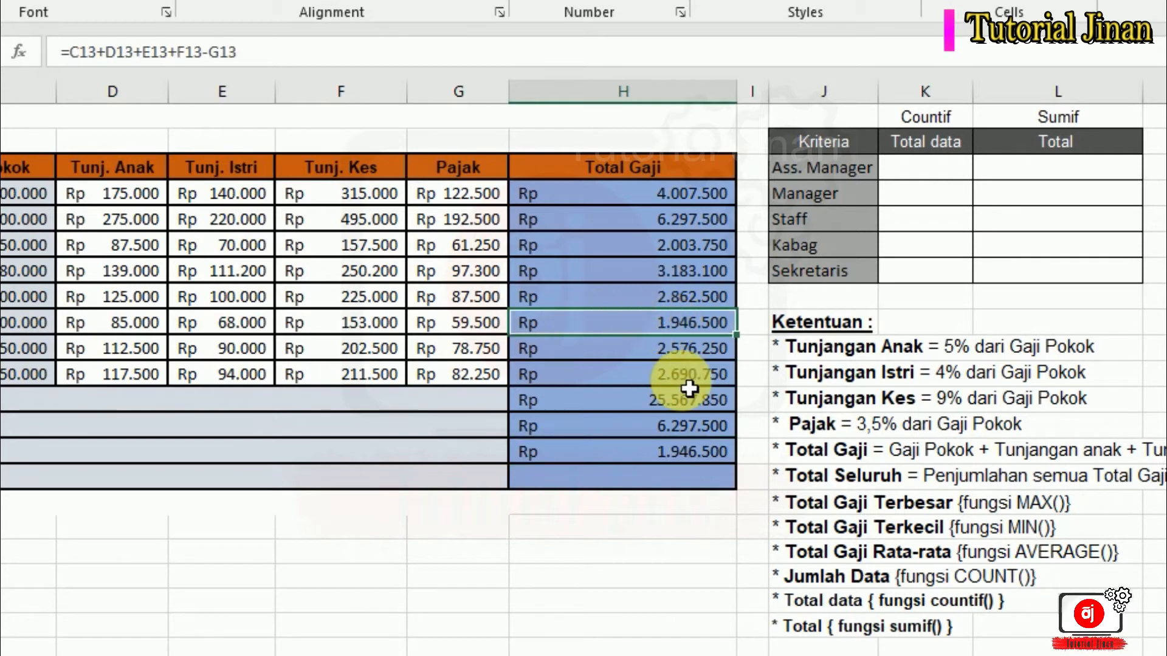
{"action": "left_click", "coordinate": [622, 455]}
{"action": "left_click", "coordinate": [638, 325]}
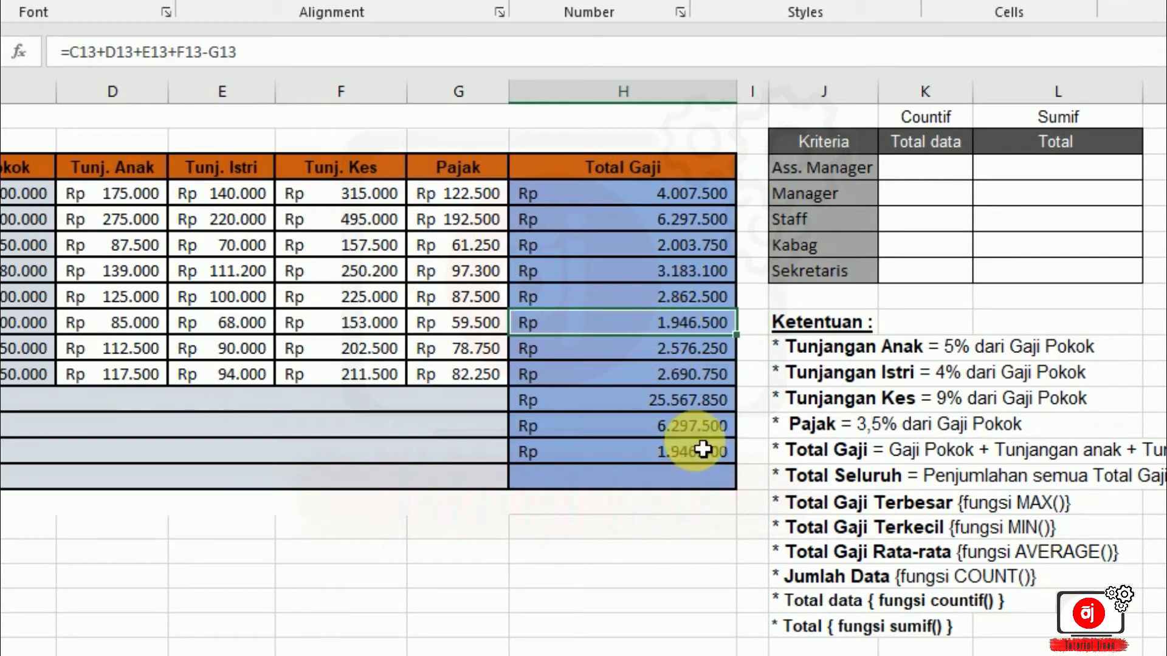
{"action": "left_click", "coordinate": [630, 460]}
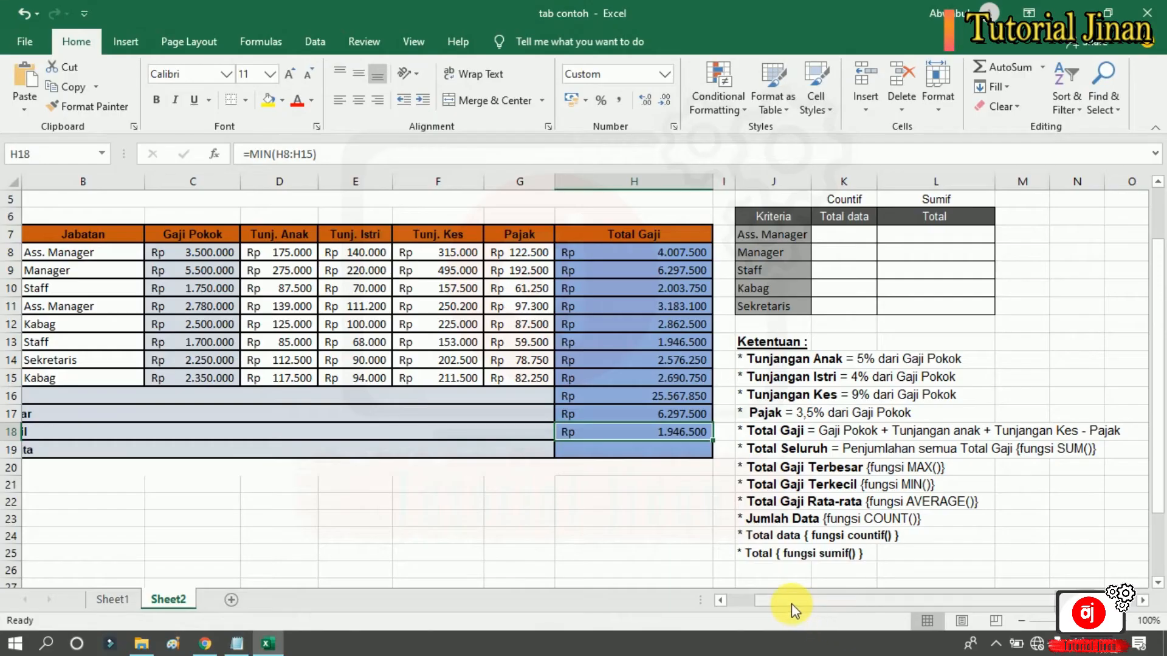
- Calculate Total Gaji Rata-rata in H19 with the formula =AVERAGE(H8:H15), following the Ketentuan rule, and check the entered formula
{"action": "mouse_move", "coordinate": [791, 603]}
{"action": "left_mouse_down"}
{"action": "mouse_move", "coordinate": [736, 604]}
{"action": "mouse_move", "coordinate": [802, 603]}
{"action": "left_mouse_up"}
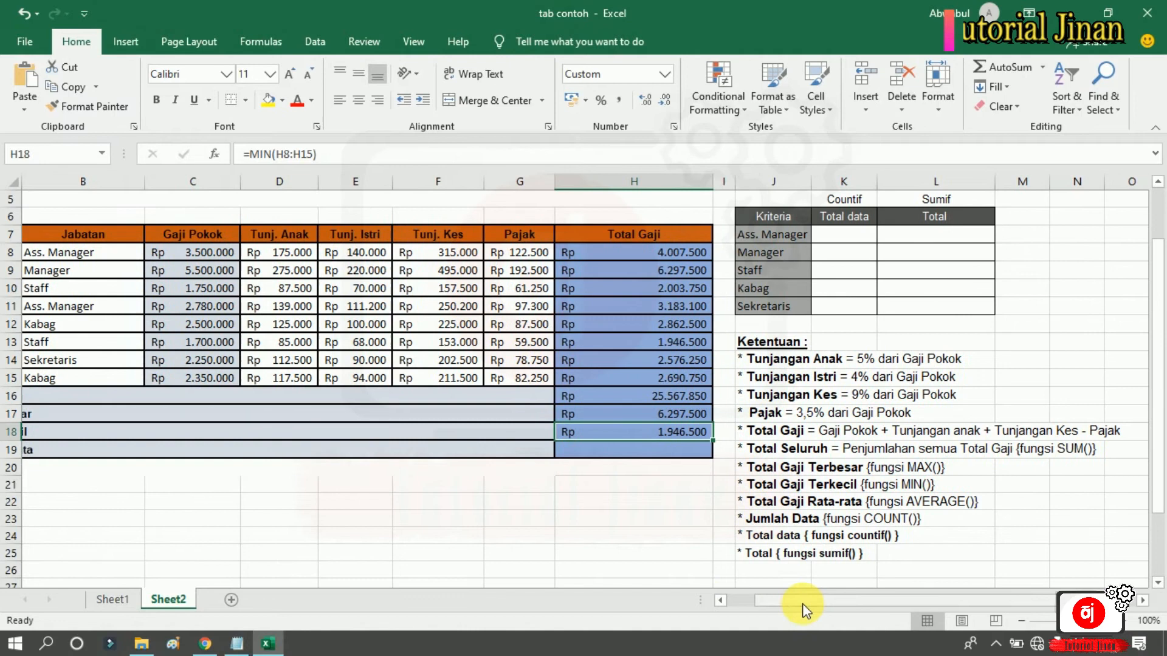
{"action": "left_click", "coordinate": [628, 457]}
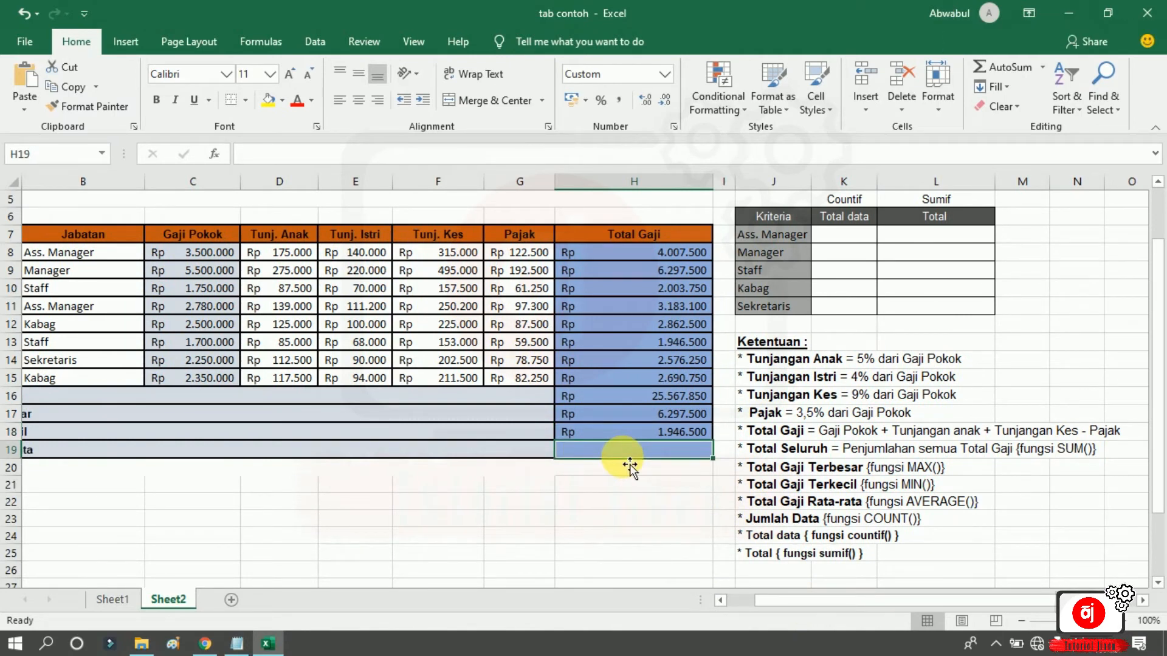
{"action": "left_click", "coordinate": [873, 508]}
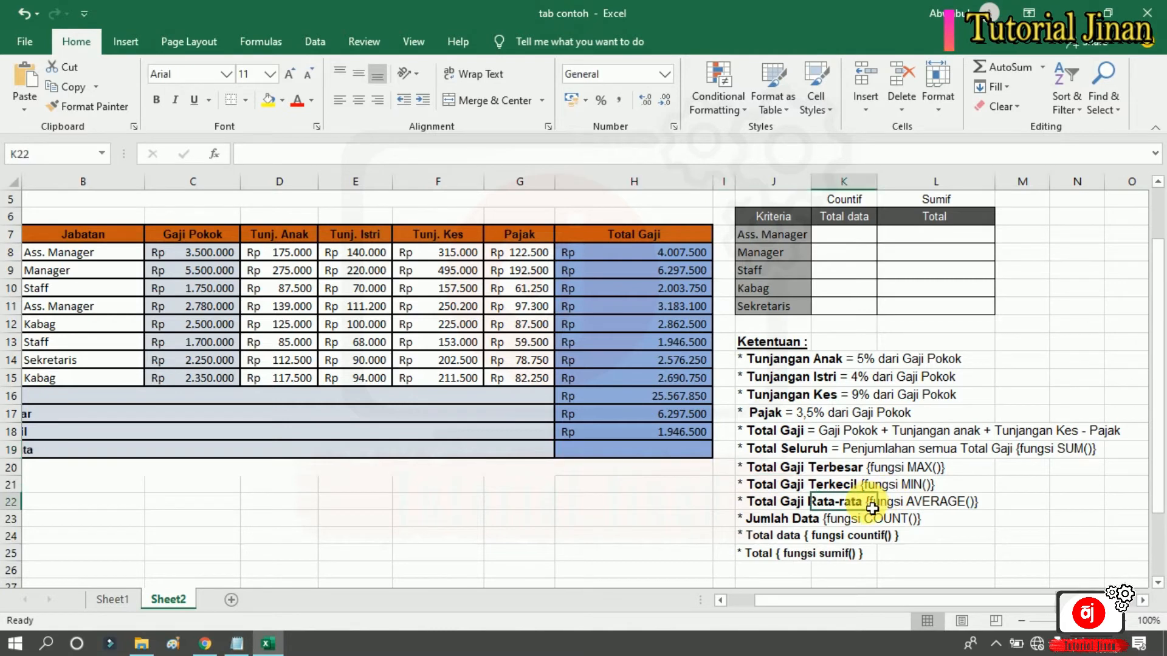
{"action": "left_click", "coordinate": [963, 503]}
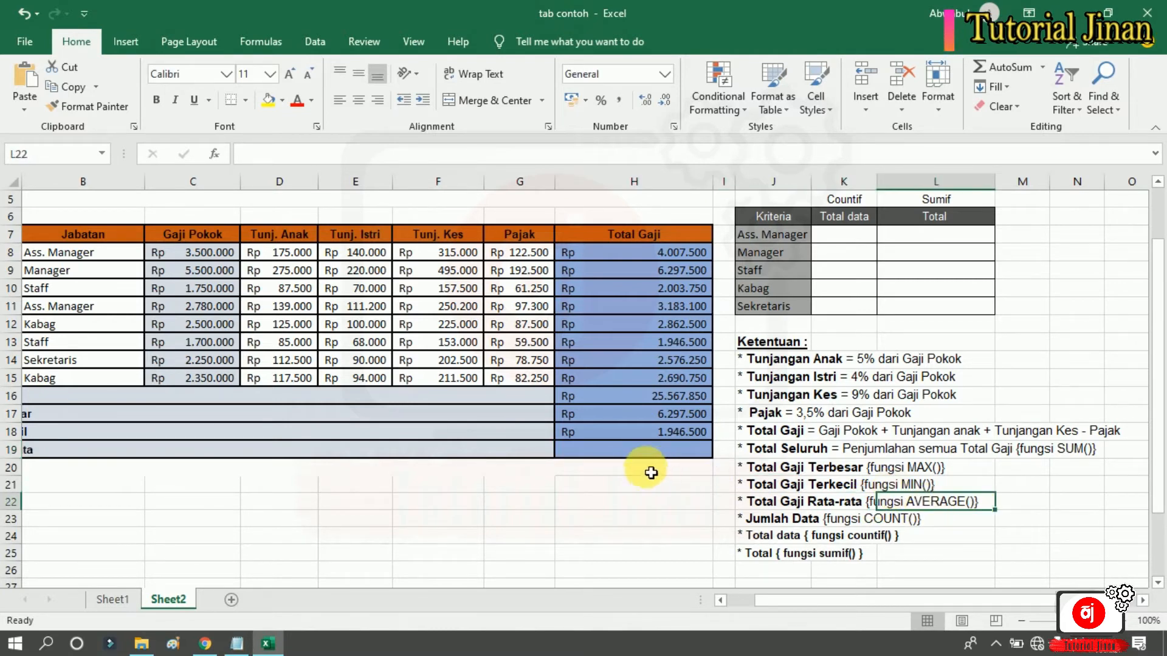
{"action": "left_click", "coordinate": [615, 456]}
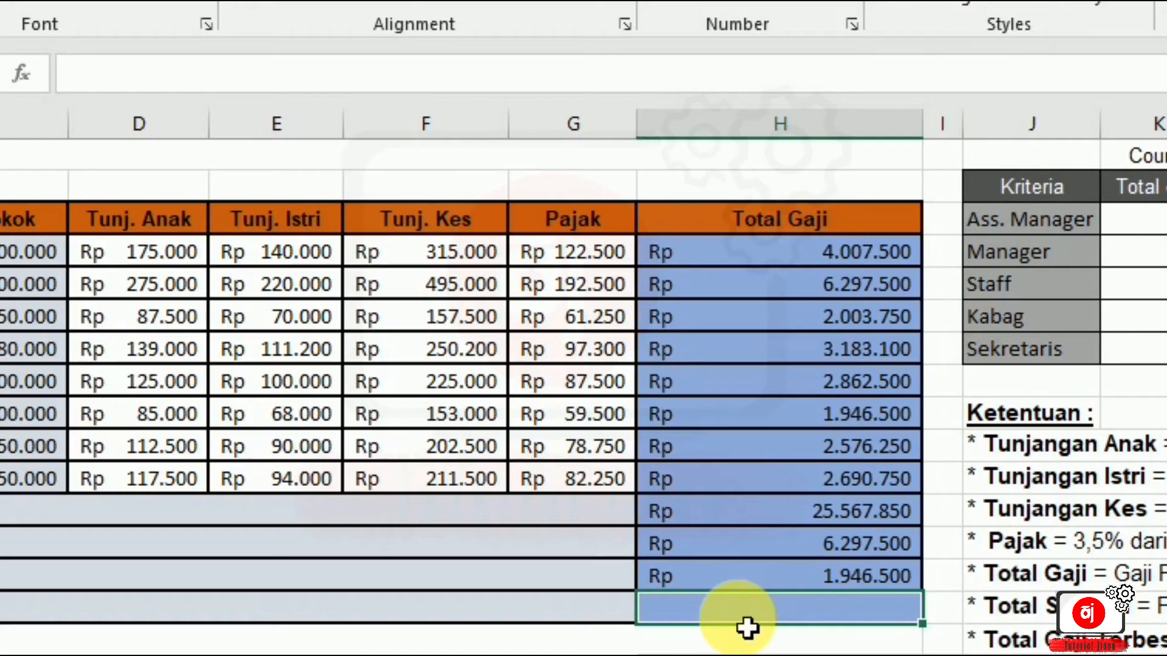
{"action": "type", "text": "="}
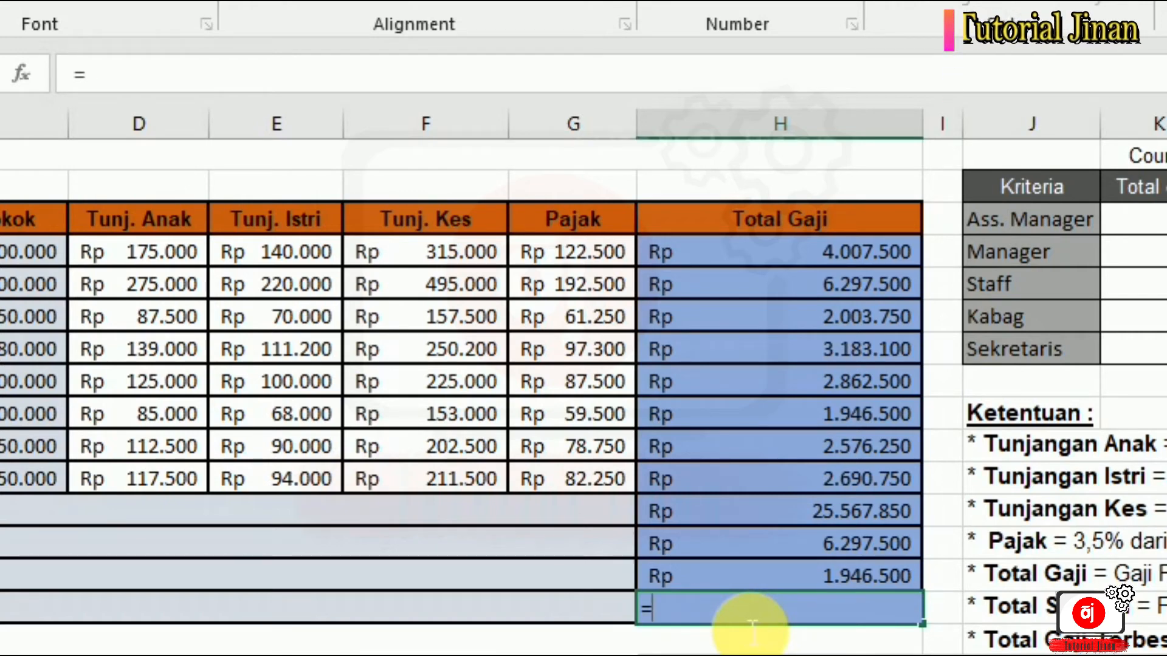
{"action": "type", "text": "Ave"}
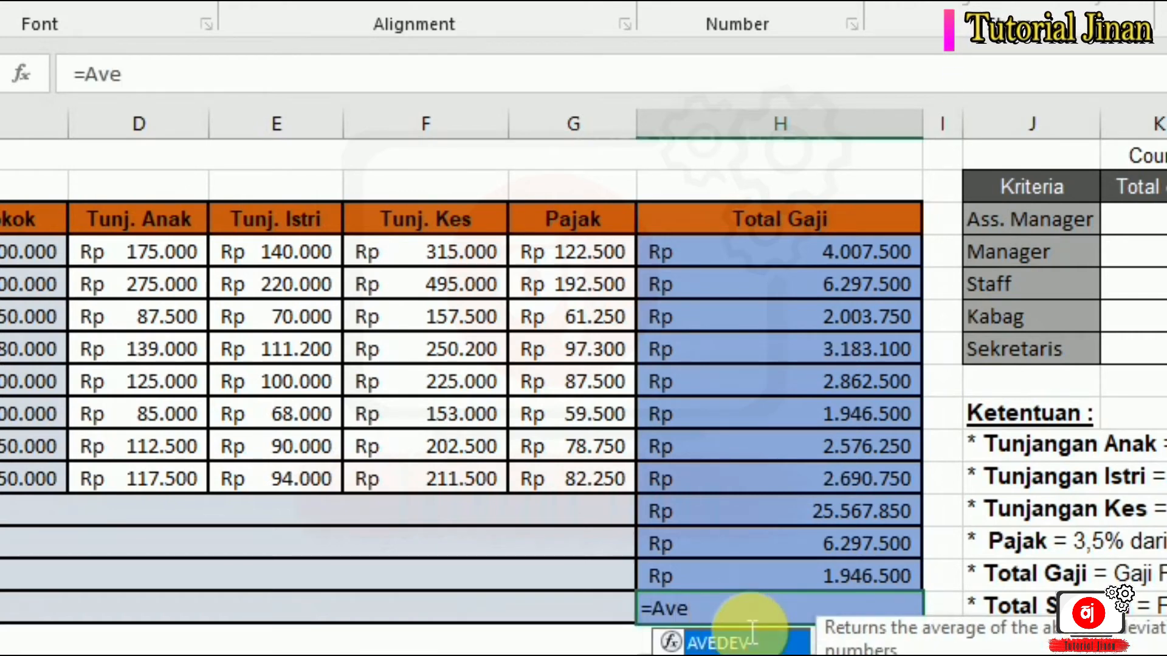
{"action": "type", "text": "r"}
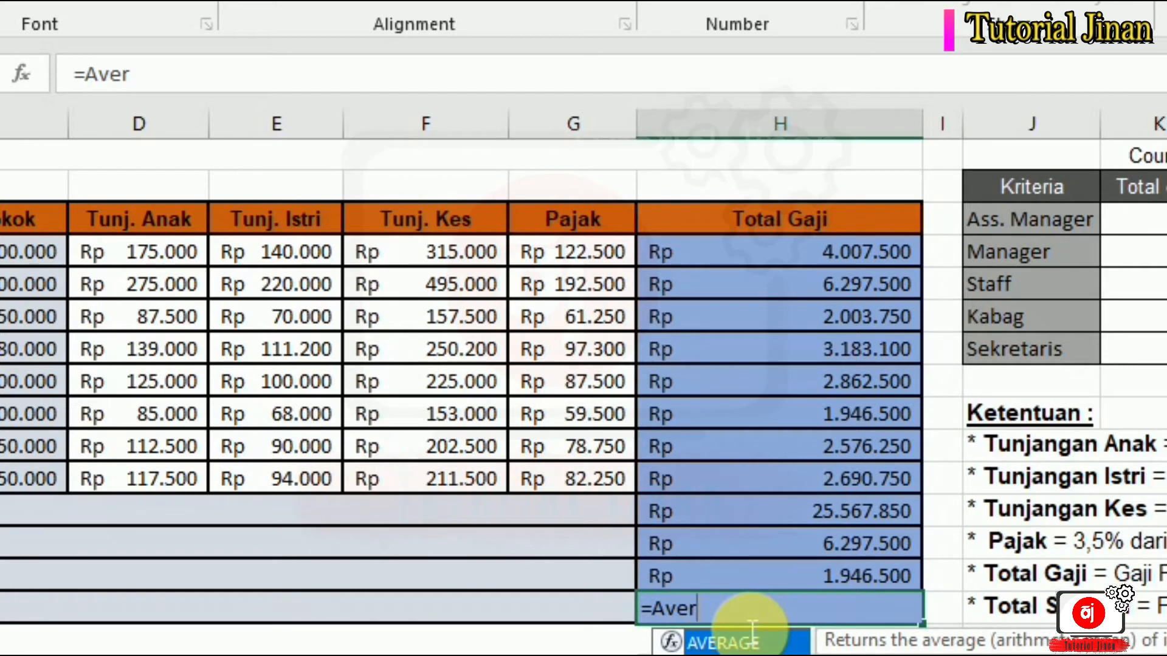
{"action": "type", "text": "age"}
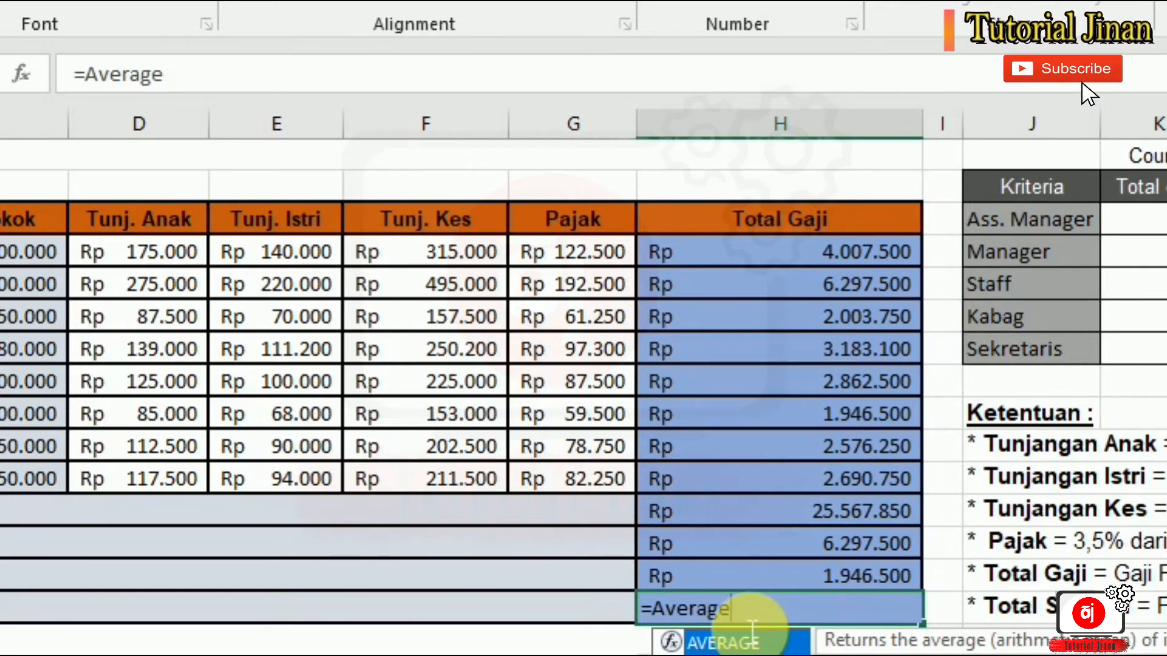
{"action": "type", "text": "("}
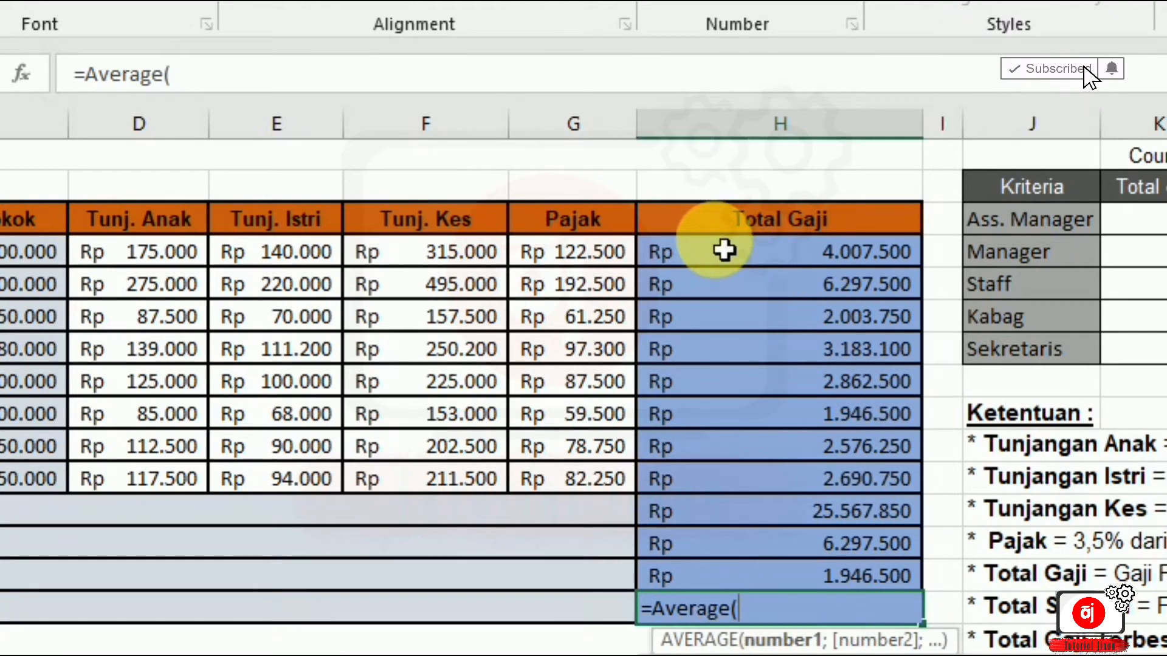
{"action": "left_click_drag", "start_coordinate": [726, 254], "coordinate": [763, 479]}
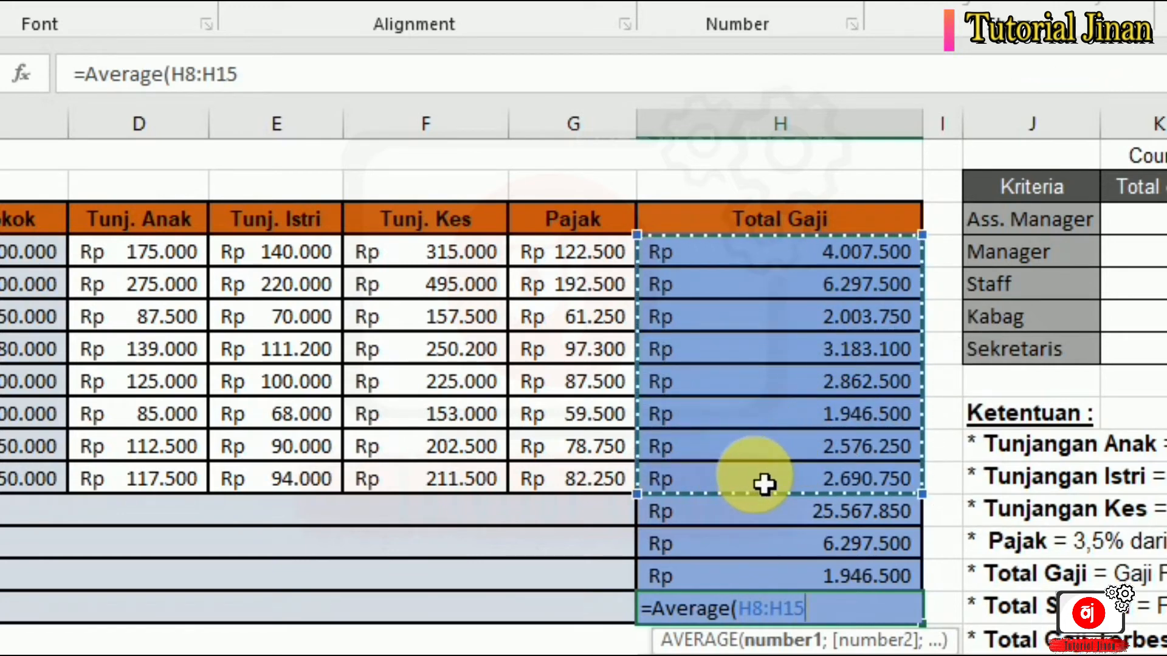
{"action": "type", "text": ")"}
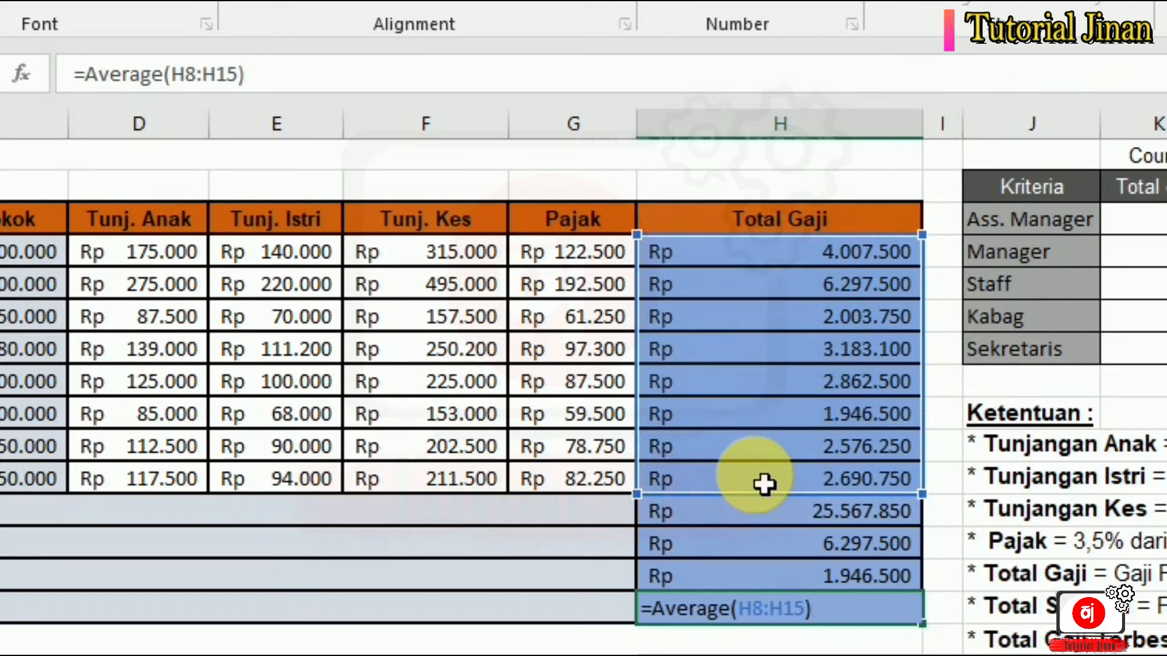
{"action": "key", "text": "Return"}
{"action": "left_click", "coordinate": [766, 620]}
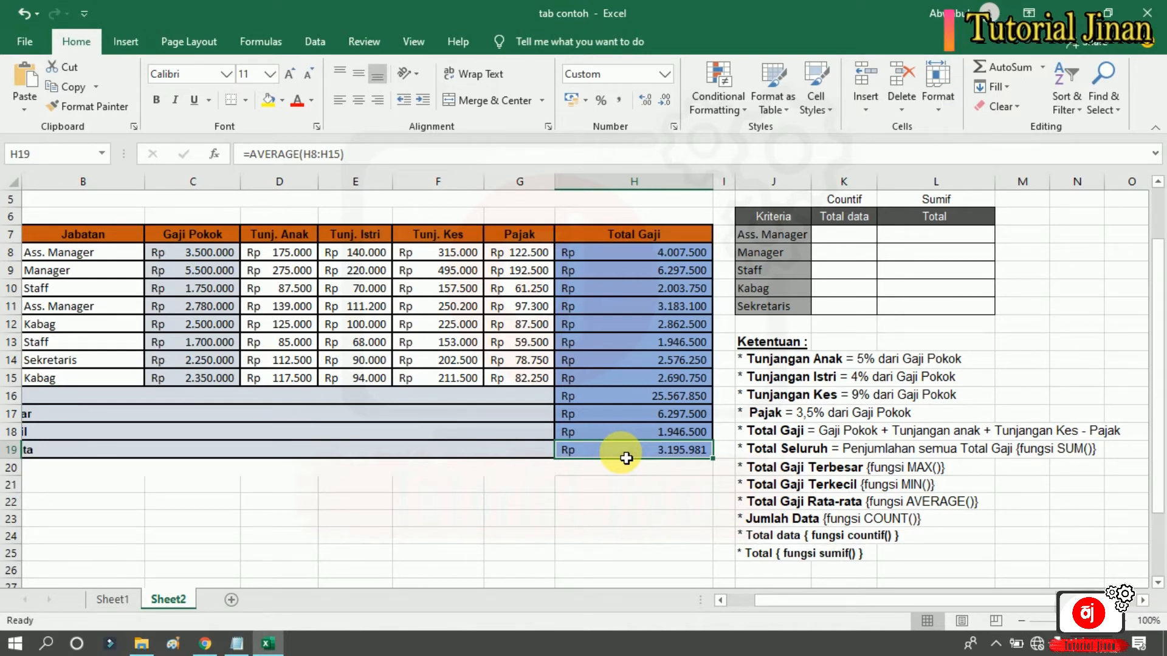
- Review the completed salary columns and the Countif and Sumif headings of the Kriteria summary table
{"action": "left_click_drag", "start_coordinate": [1160, 383], "coordinate": [1161, 355]}
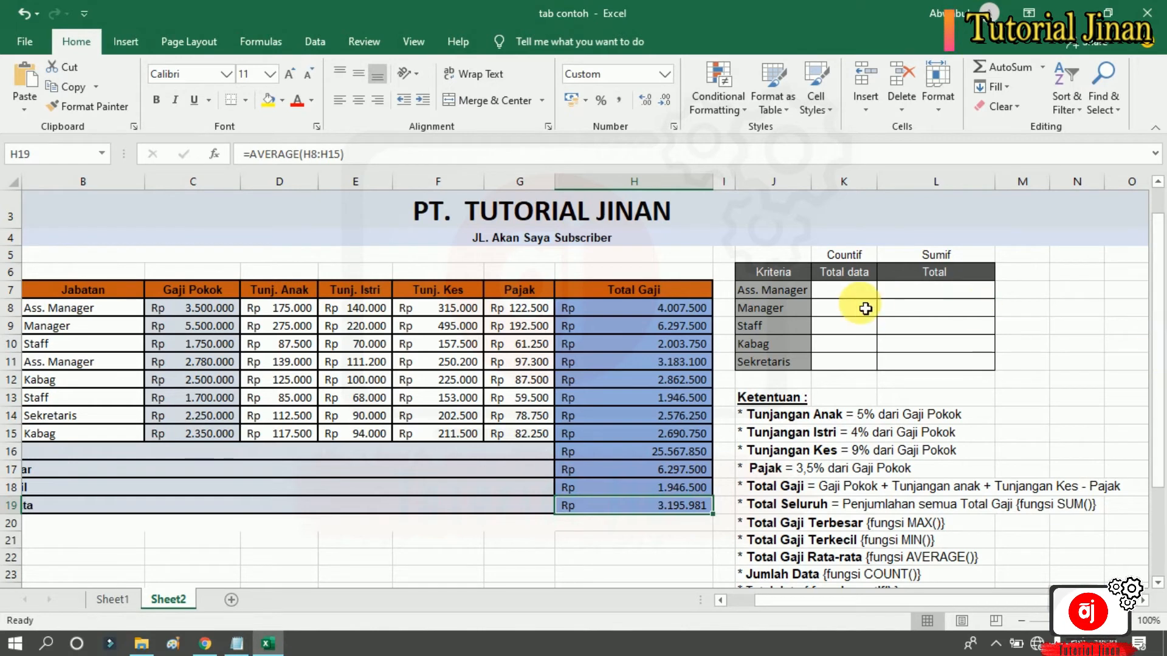
{"action": "left_click", "coordinate": [430, 290]}
{"action": "left_click", "coordinate": [510, 298]}
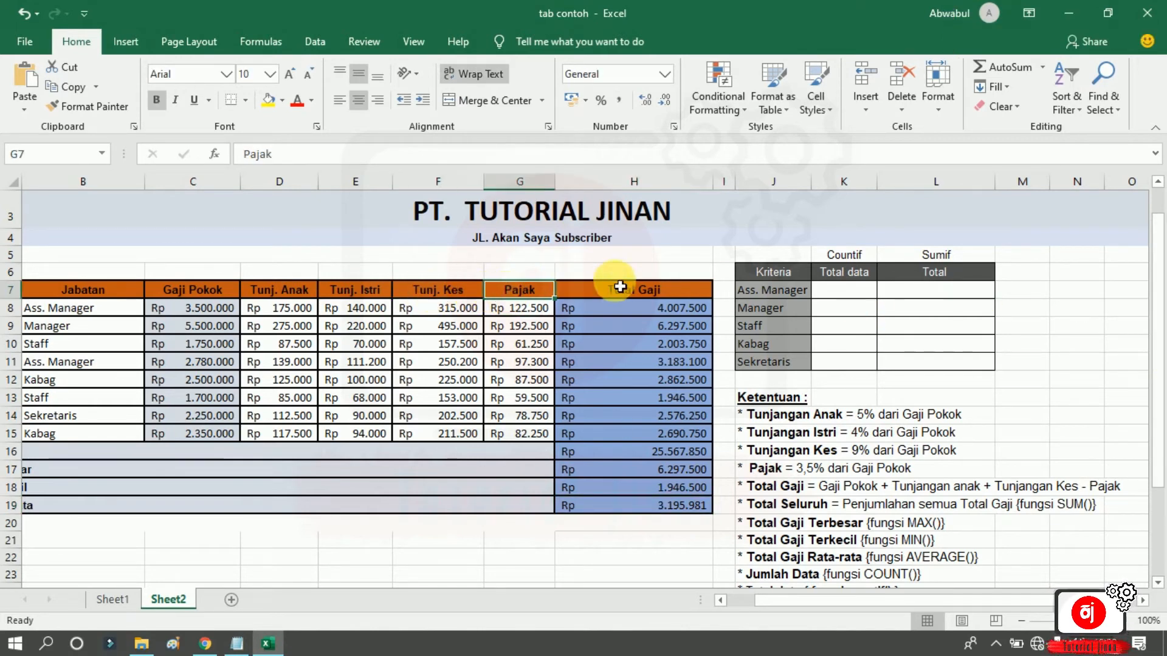
{"action": "left_click", "coordinate": [608, 288]}
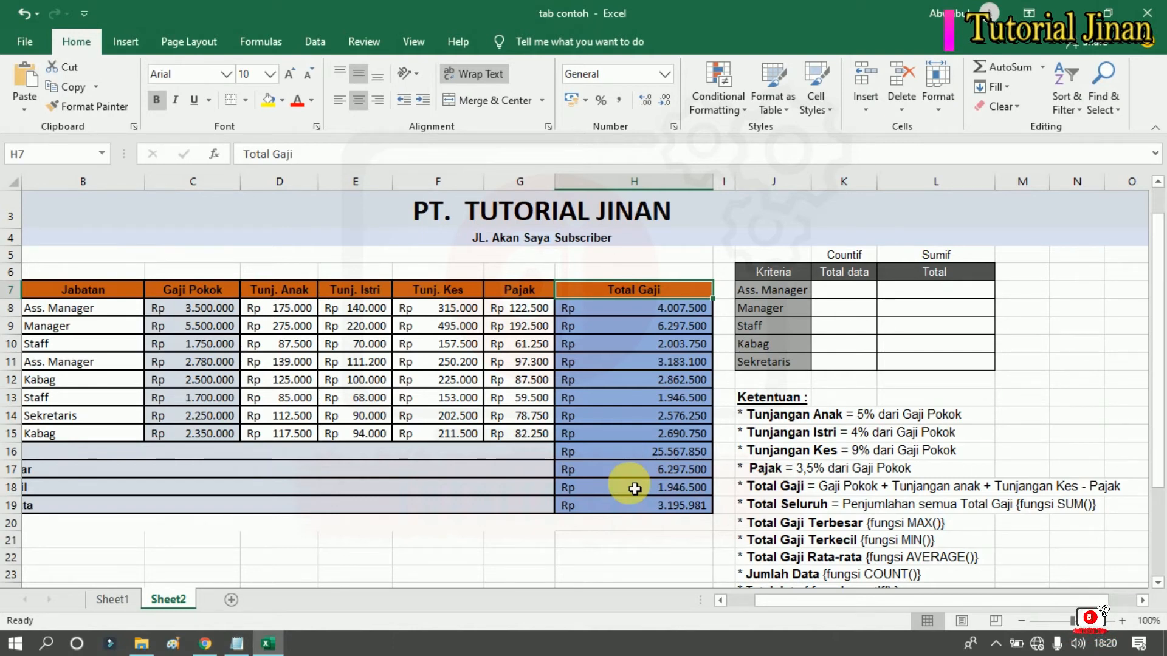
{"action": "mouse_move", "coordinate": [1159, 297]}
{"action": "left_mouse_down"}
{"action": "mouse_move", "coordinate": [1160, 287]}
{"action": "mouse_move", "coordinate": [1161, 296]}
{"action": "left_mouse_up"}
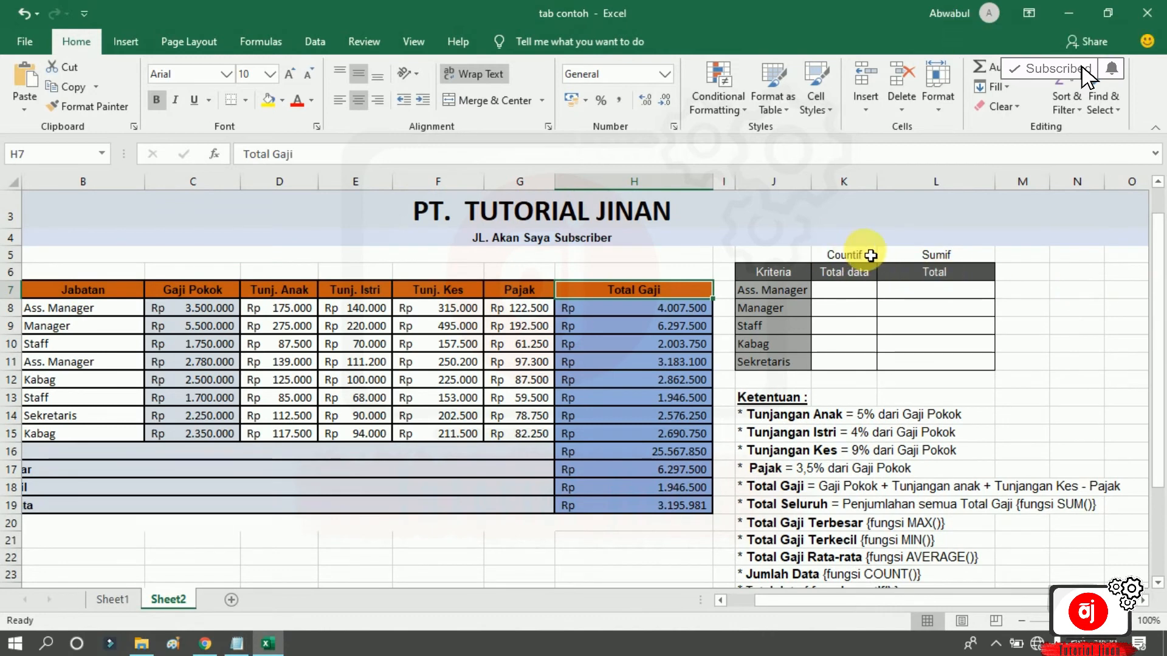
{"action": "left_click", "coordinate": [869, 260]}
{"action": "left_click", "coordinate": [931, 266]}
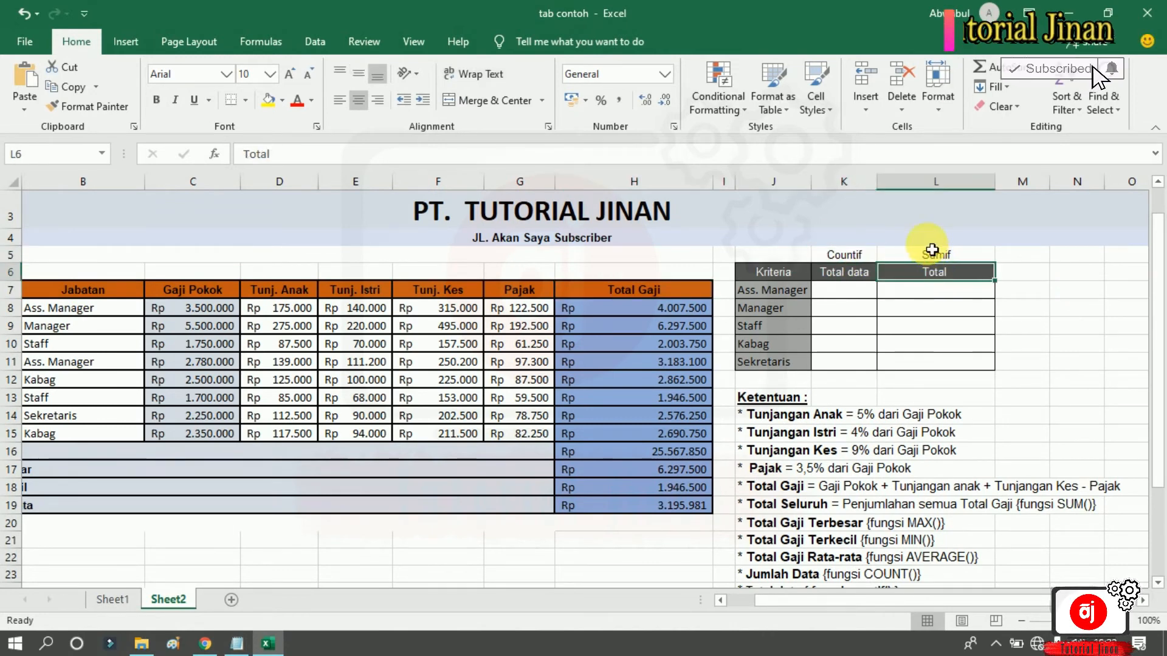
{"action": "left_click", "coordinate": [925, 255]}
- Compare the Ass. Manager criterion in J7 with the matching entries in the Jabatan column
{"action": "left_click", "coordinate": [835, 291]}
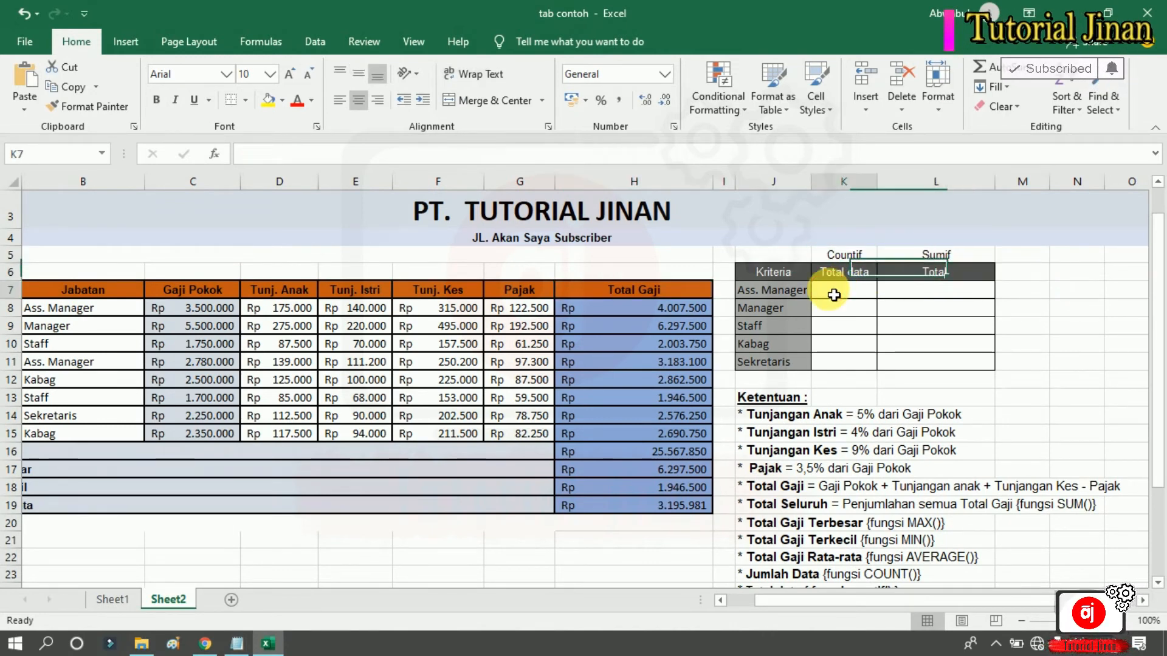
{"action": "left_click_drag", "start_coordinate": [1157, 268], "coordinate": [1162, 280]}
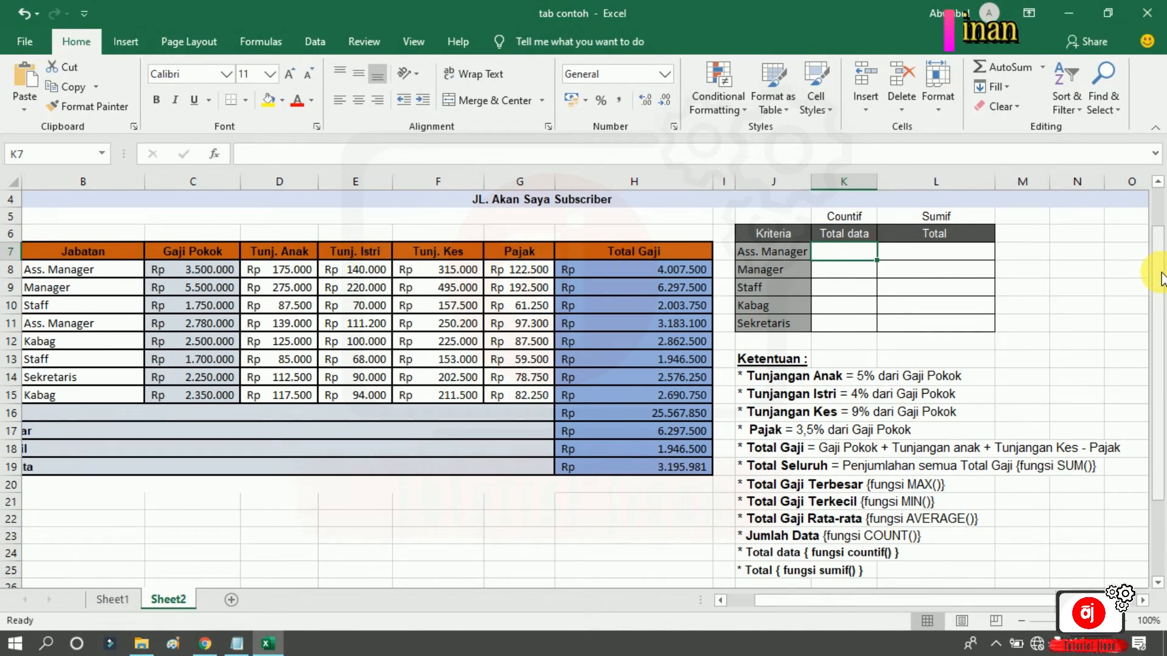
{"action": "left_click", "coordinate": [752, 259]}
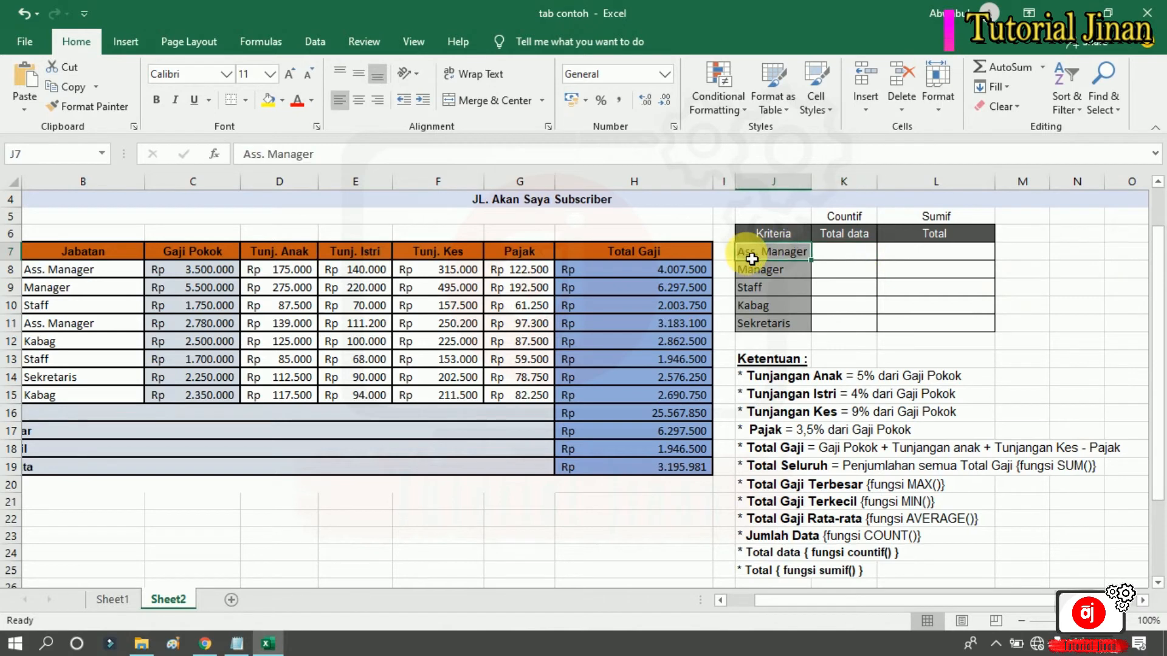
{"action": "left_click_drag", "start_coordinate": [776, 606], "coordinate": [750, 602]}
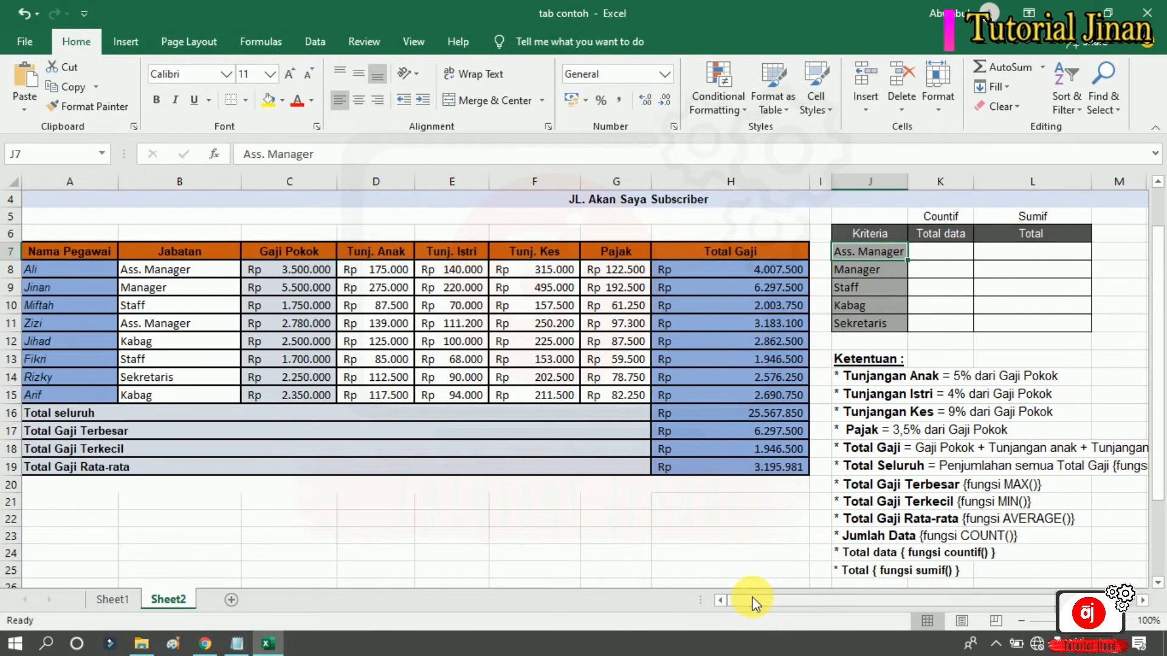
{"action": "left_click", "coordinate": [149, 276]}
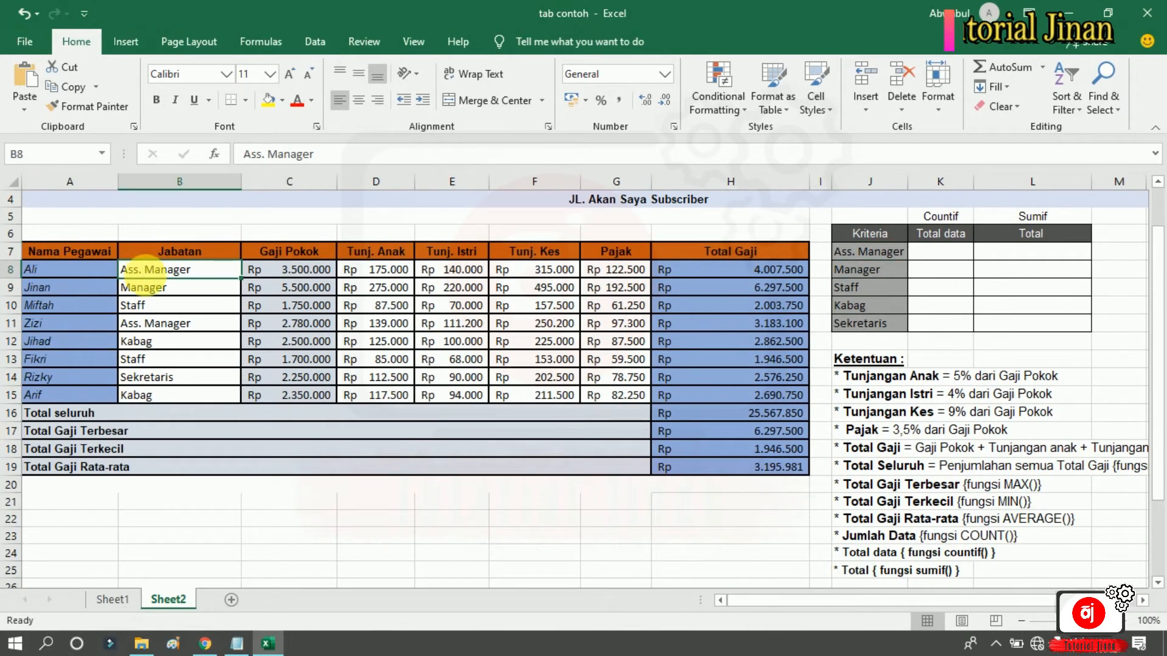
{"action": "left_click", "coordinate": [152, 325]}
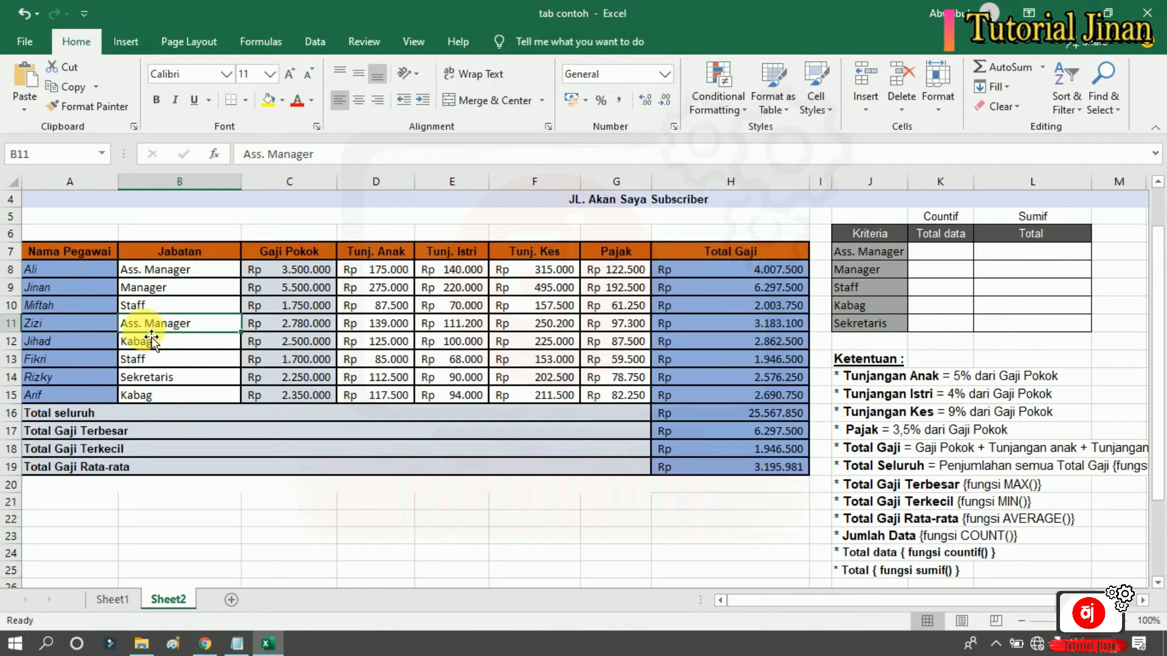
{"action": "left_click", "coordinate": [161, 269]}
{"action": "left_click", "coordinate": [940, 259]}
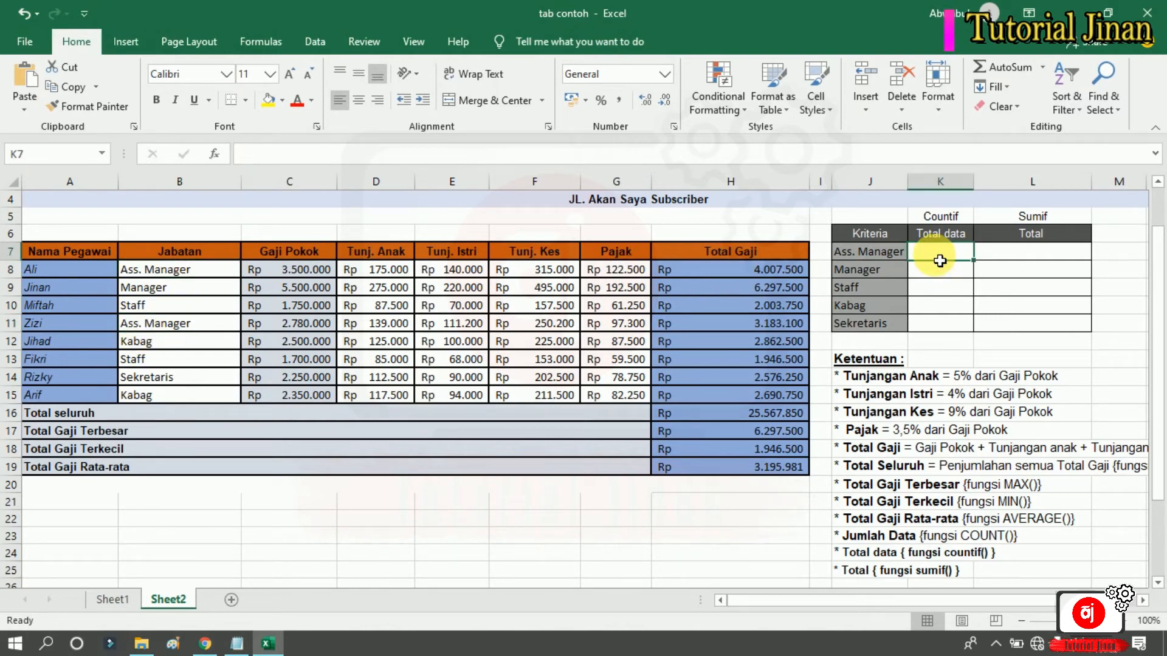
{"action": "type", "text": "2"}
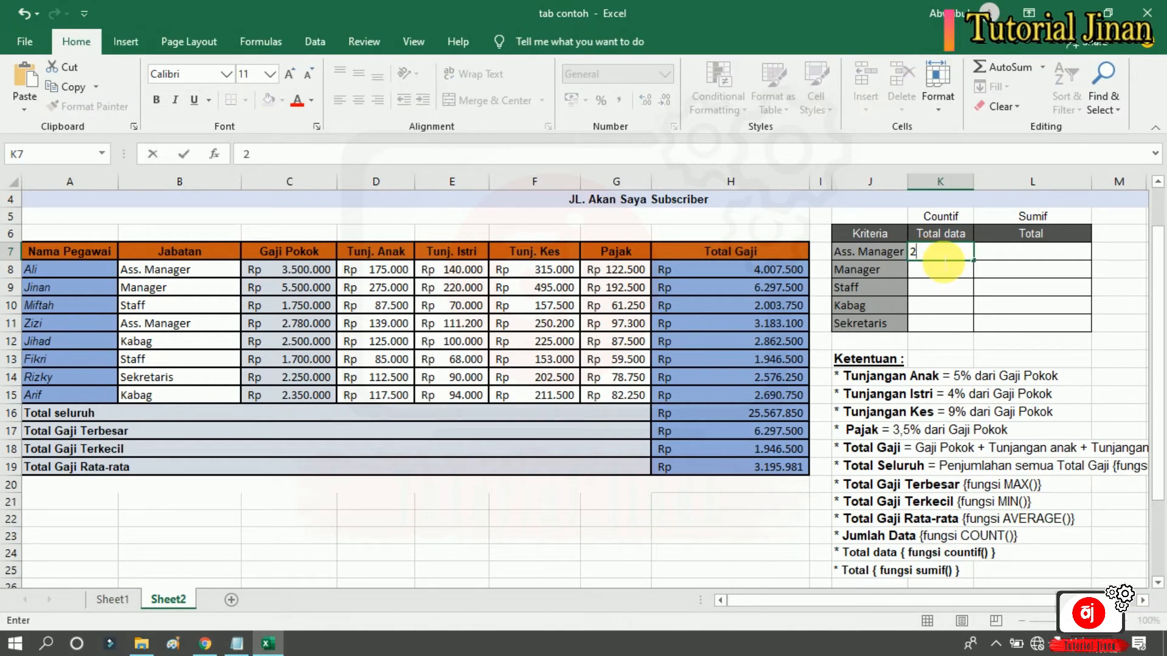
{"action": "key", "text": "ctrl+Return"}
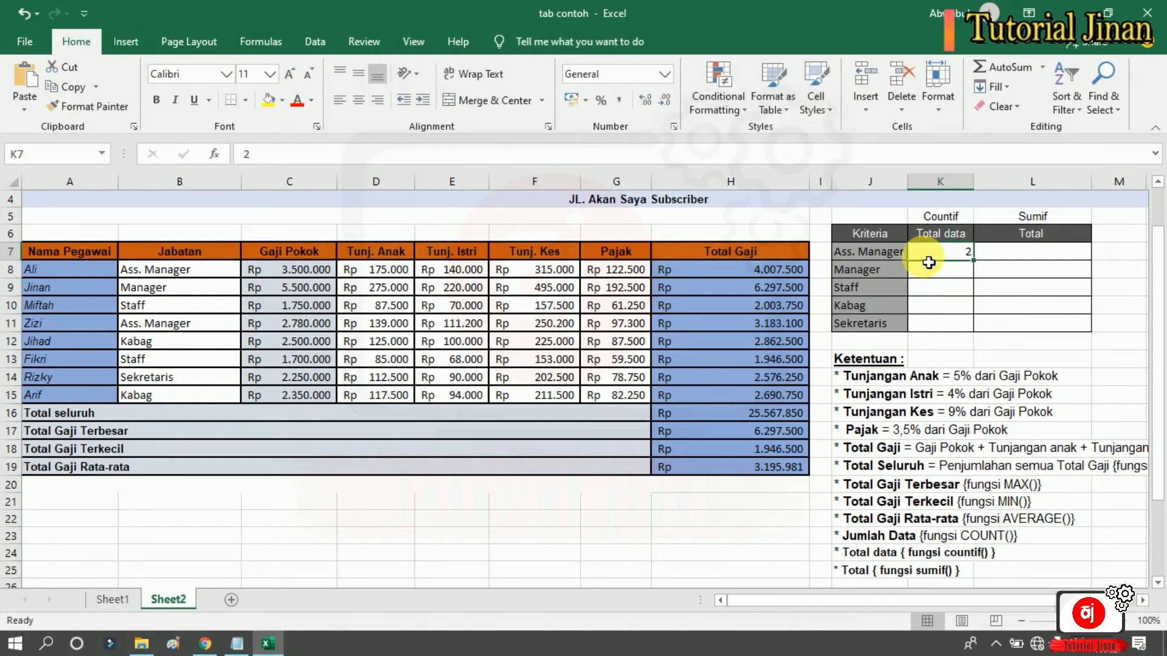
{"action": "left_click", "coordinate": [502, 156]}
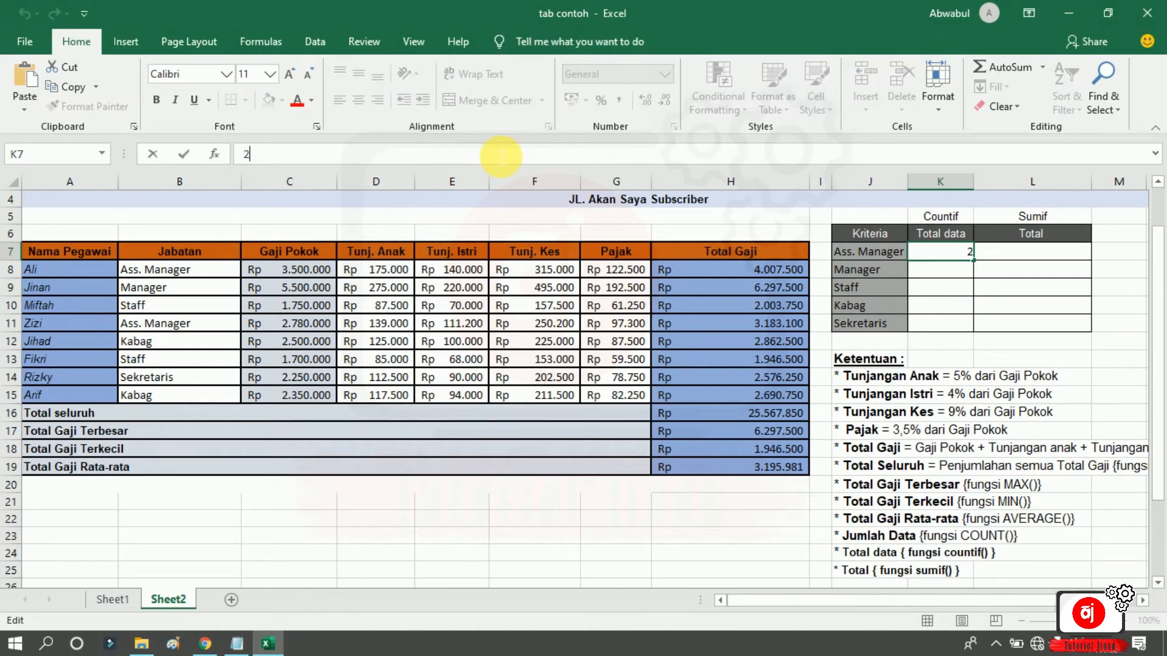
{"action": "key", "text": "BackSpace"}
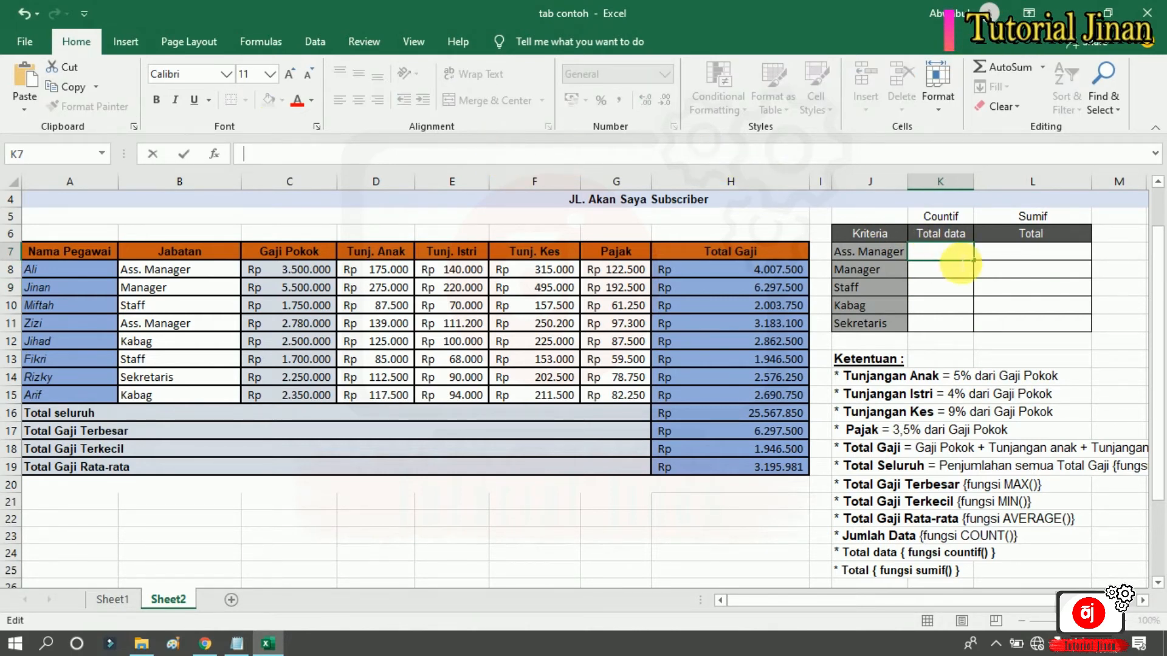
{"action": "left_click", "coordinate": [959, 305]}
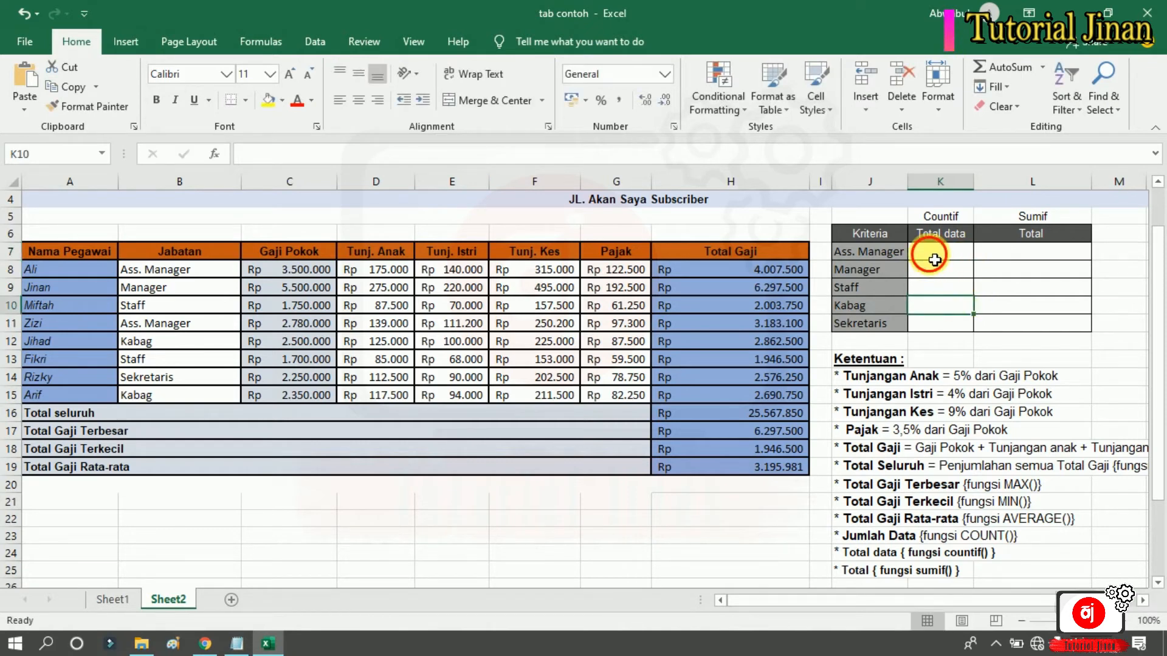
- Calculate Total data for the Ass. Manager criterion in K7 with the formula =COUNTIF(B8:B15;J7)
{"action": "left_click", "coordinate": [935, 260]}
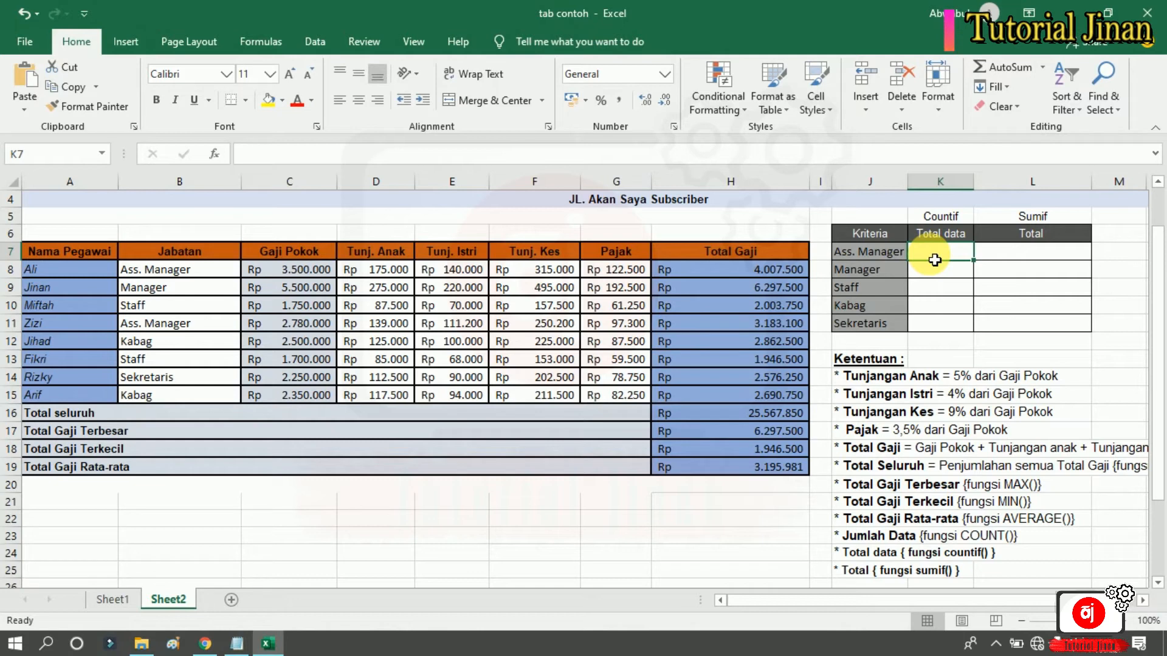
{"action": "type", "text": "="}
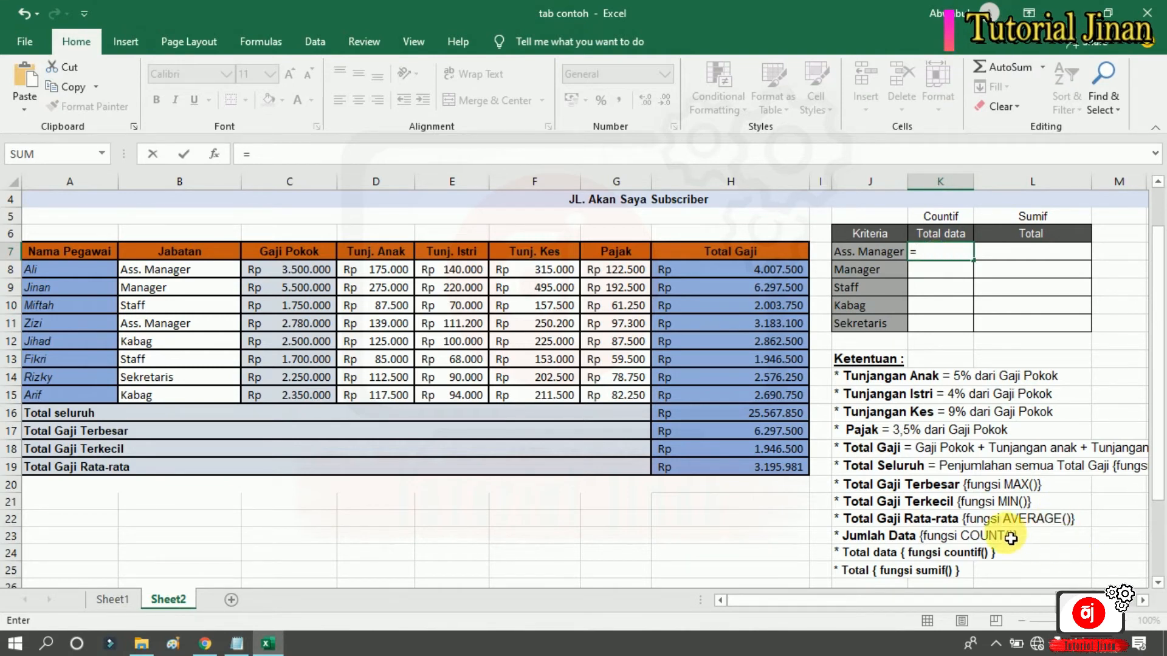
{"action": "type", "text": "co"}
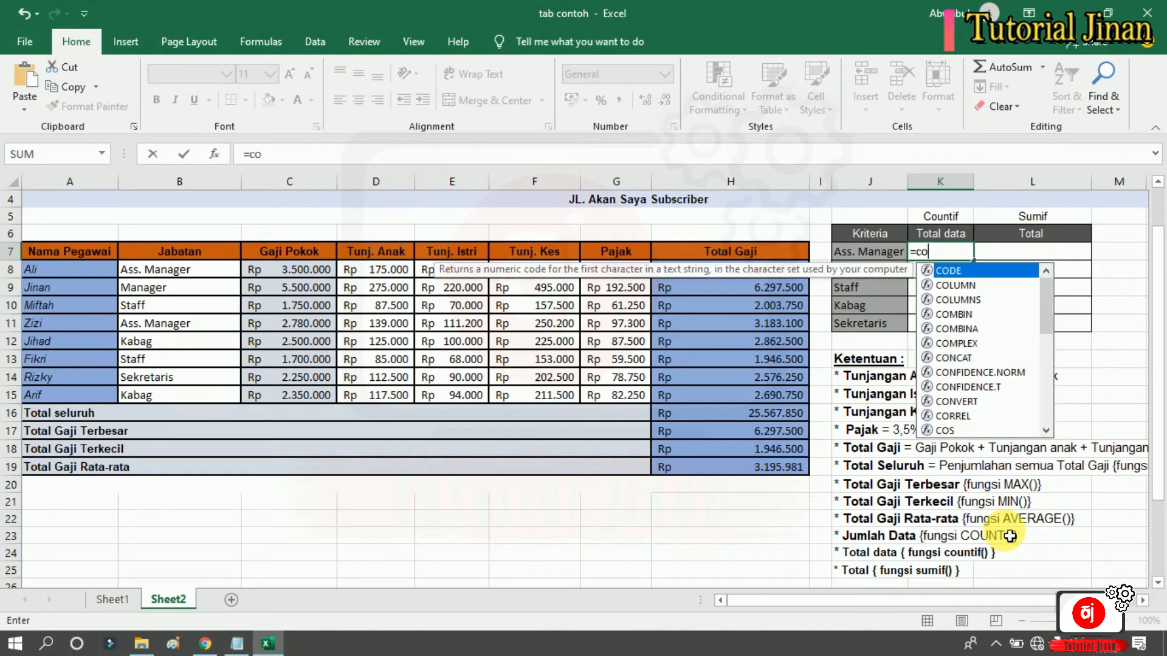
{"action": "type", "text": "untif"}
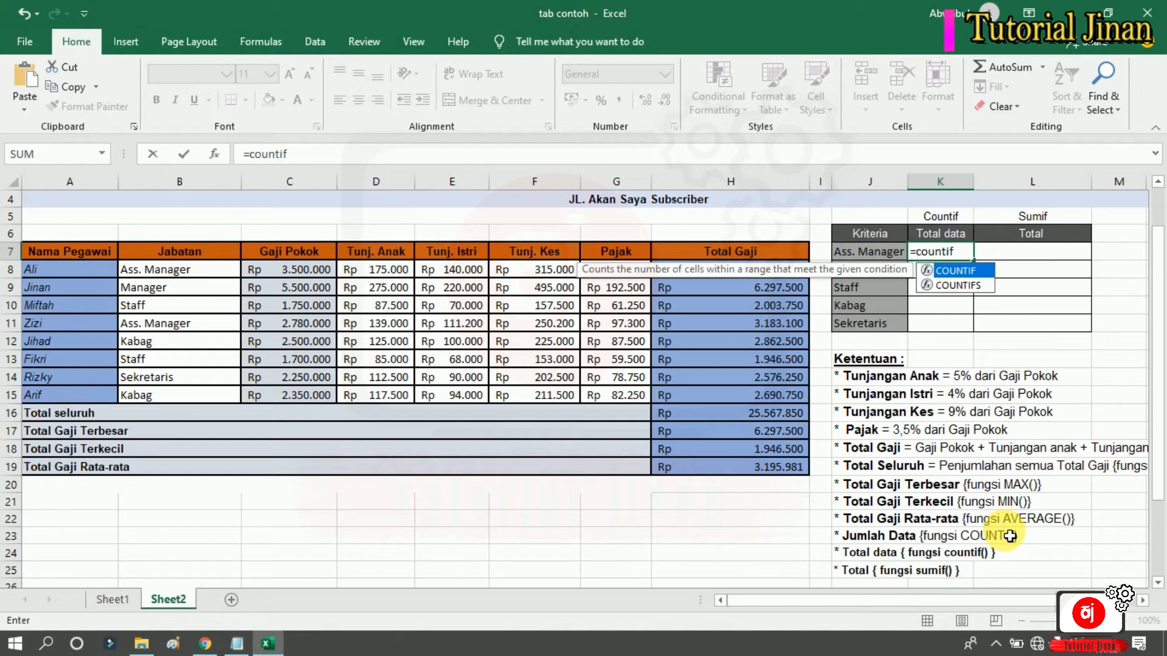
{"action": "type", "text": "("}
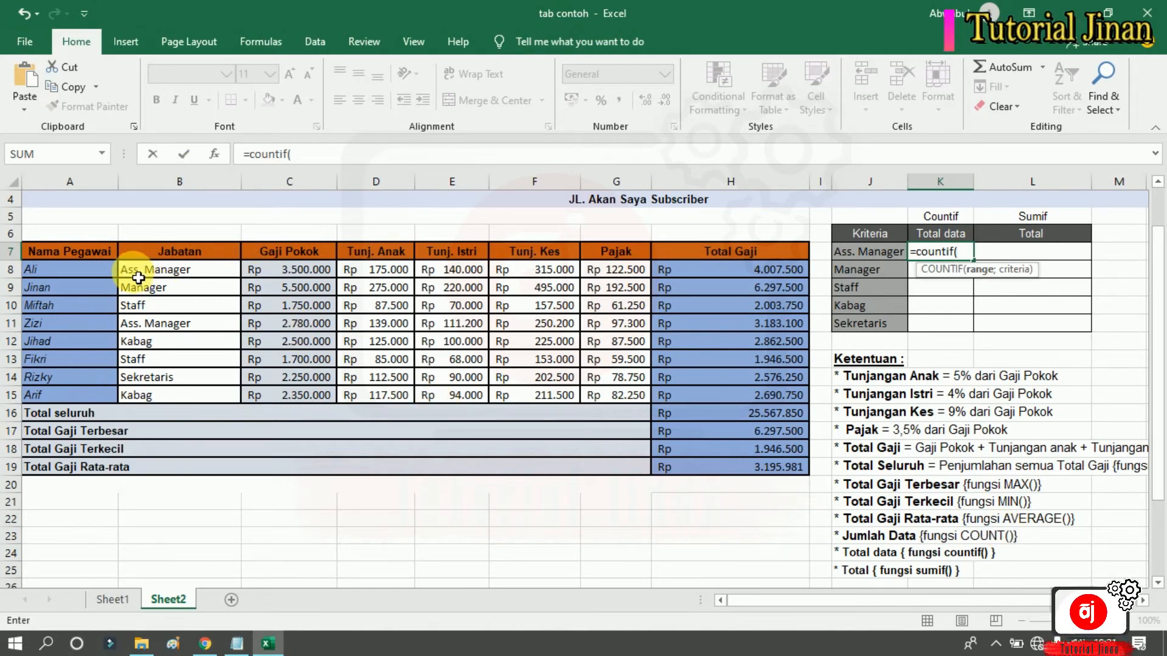
{"action": "left_click_drag", "start_coordinate": [138, 278], "coordinate": [177, 395]}
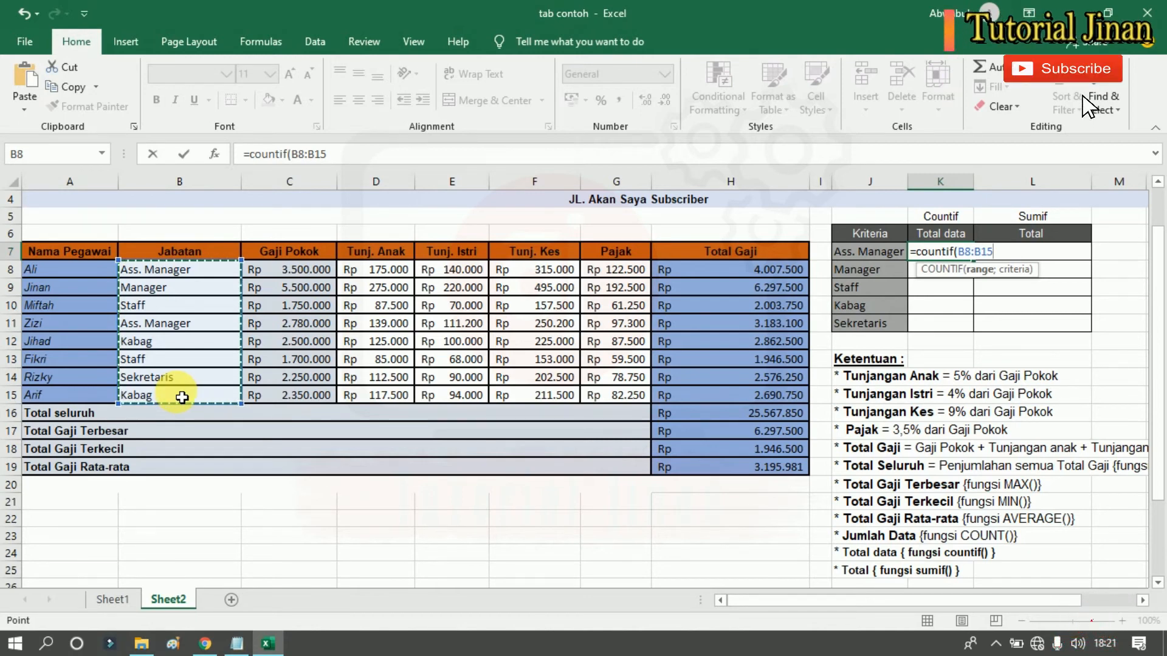
{"action": "type", "text": ";"}
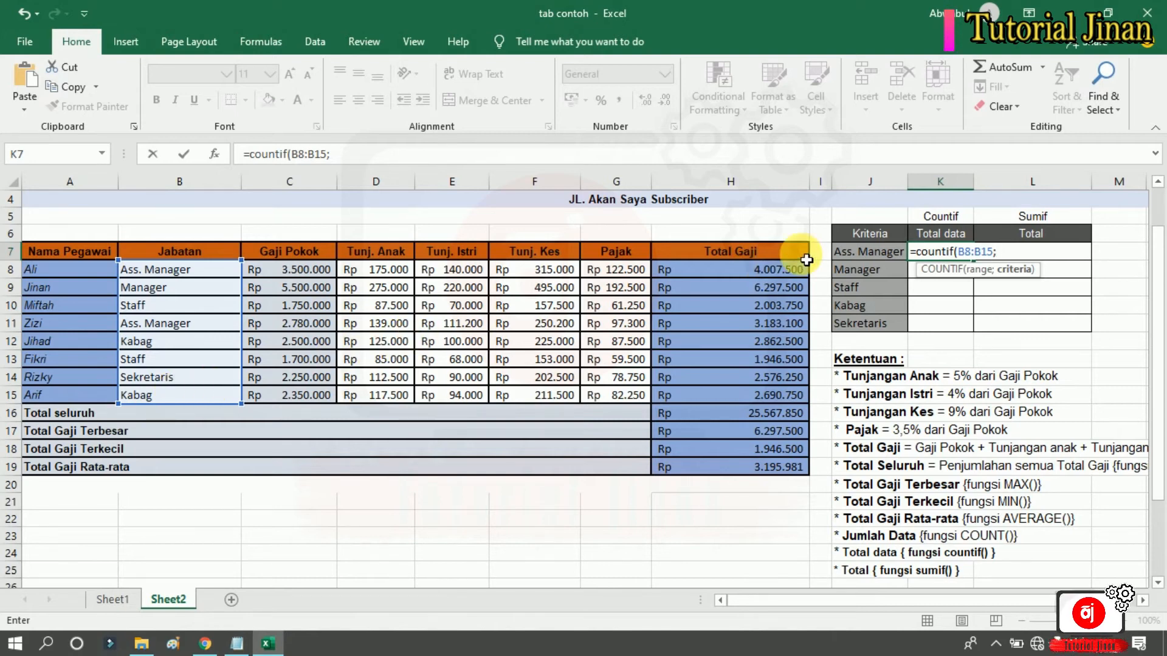
{"action": "left_click", "coordinate": [881, 259]}
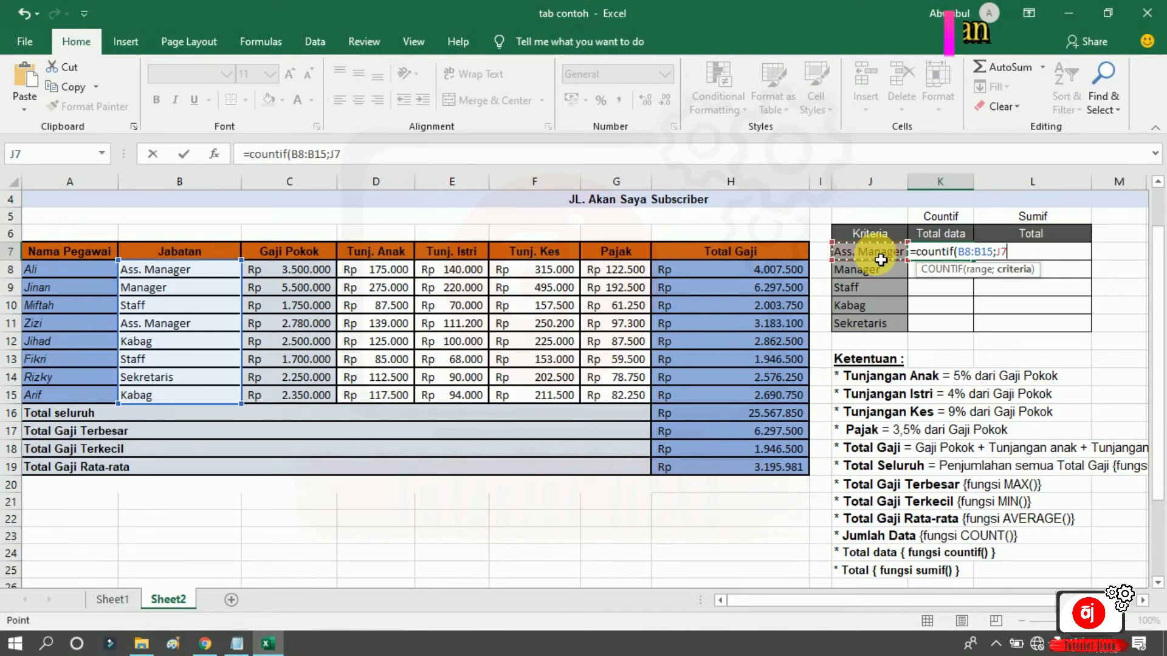
{"action": "type", "text": ")"}
{"action": "key", "text": "Return"}
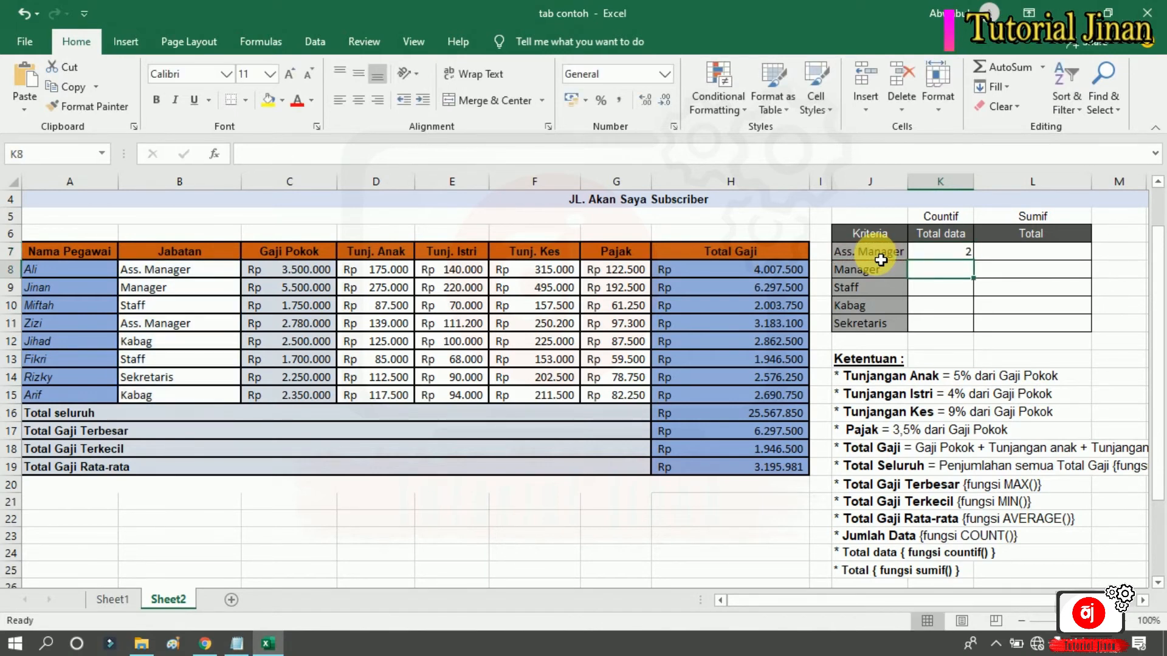
- Check the Ass. Manager count against the Jabatan column and fill the COUNTIF formula from K7 down to K11
{"action": "left_click", "coordinate": [952, 258]}
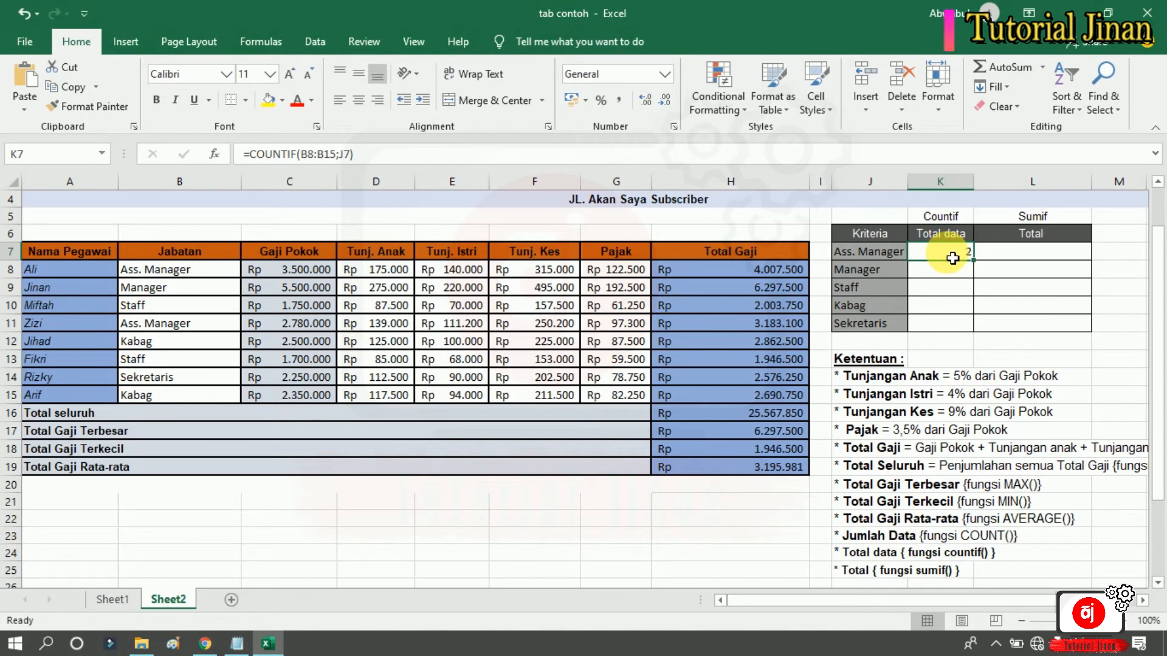
{"action": "left_click", "coordinate": [156, 269]}
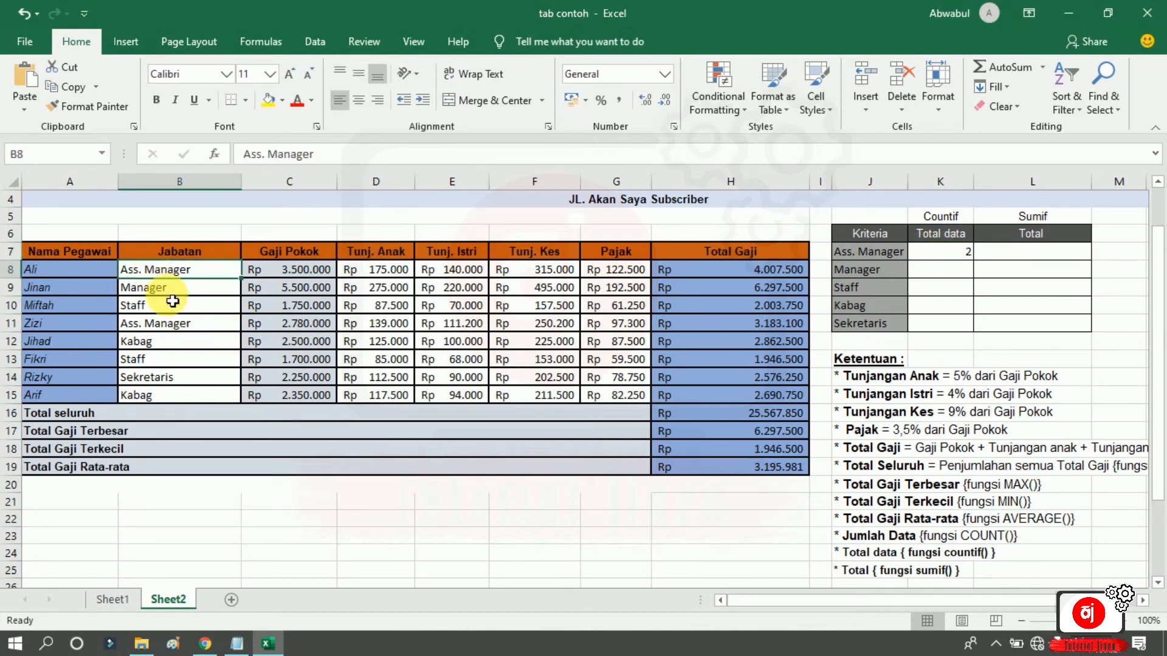
{"action": "left_click", "coordinate": [941, 255]}
{"action": "left_click_drag", "start_coordinate": [972, 260], "coordinate": [968, 328]}
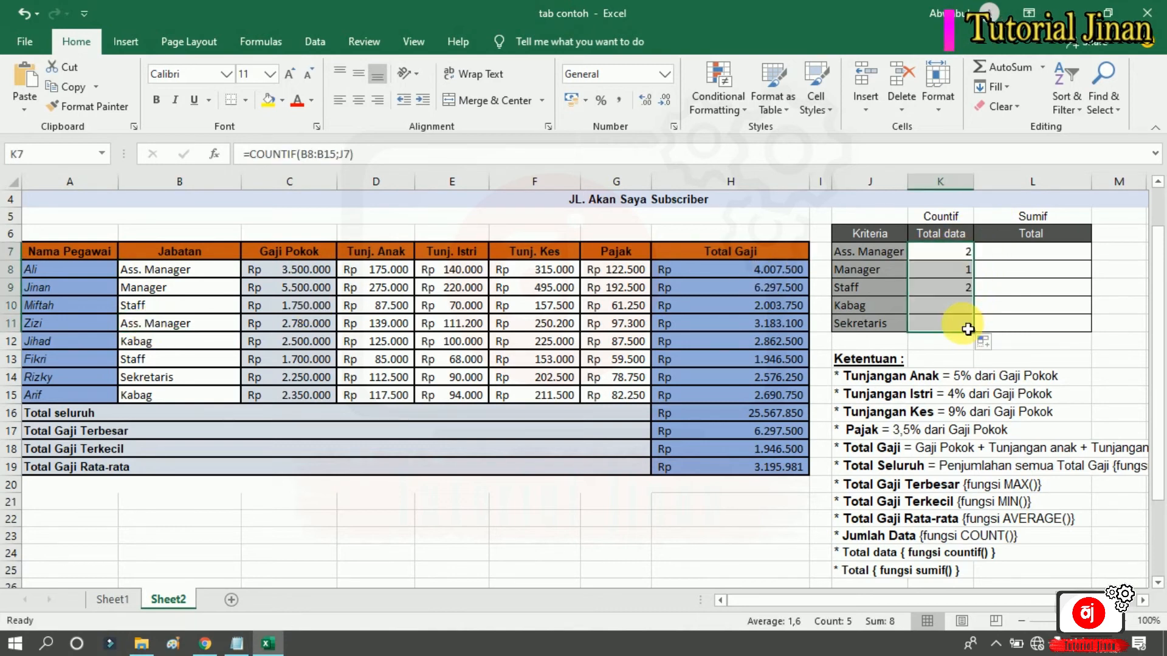
- Compare the Total data counts for Staff, Kabag and Sekretaris with the matching entries in the Jabatan column
{"action": "left_click", "coordinate": [942, 284]}
{"action": "left_click", "coordinate": [902, 290]}
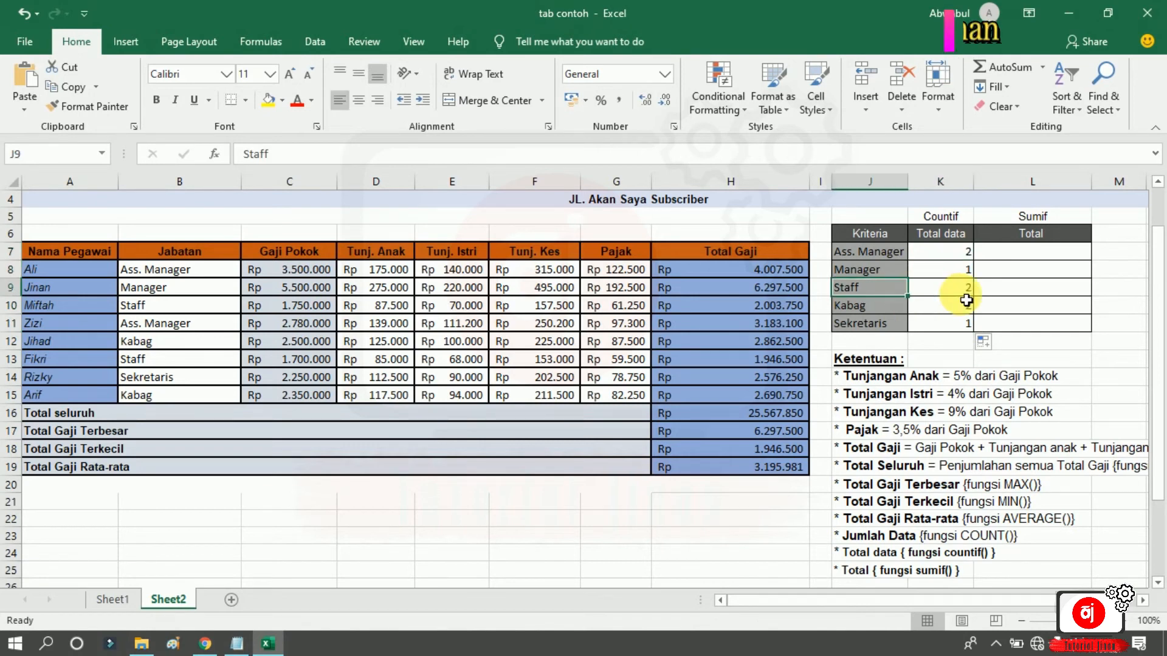
{"action": "left_click", "coordinate": [948, 286]}
{"action": "left_click", "coordinate": [947, 305]}
{"action": "left_click", "coordinate": [955, 331]}
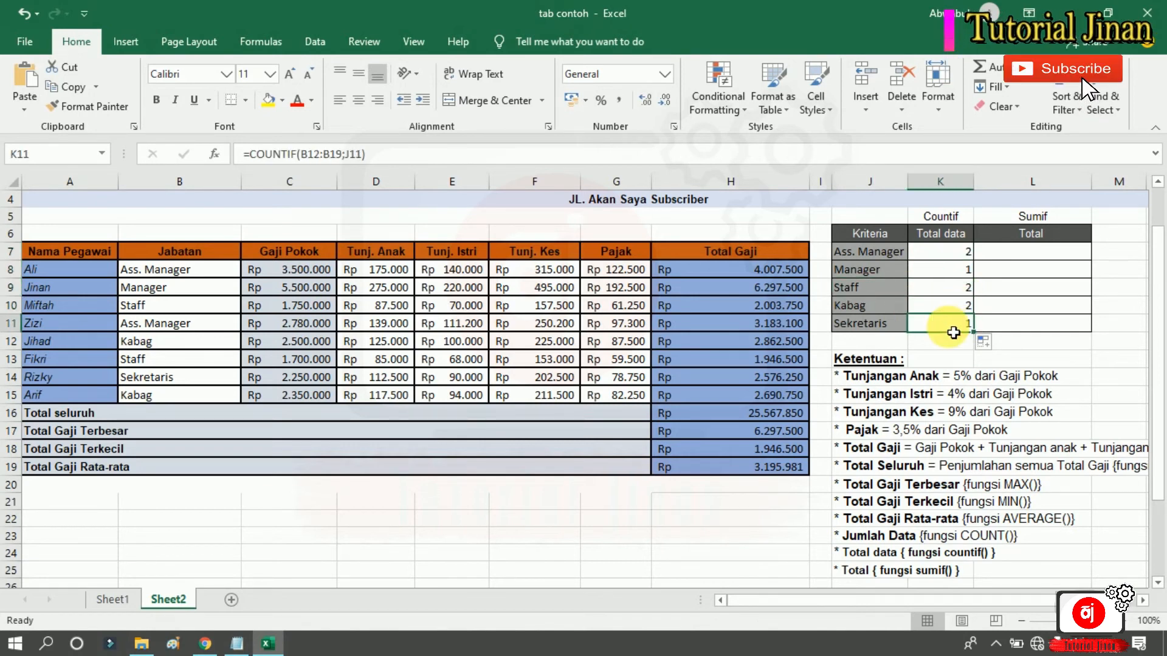
{"action": "left_click", "coordinate": [149, 364]}
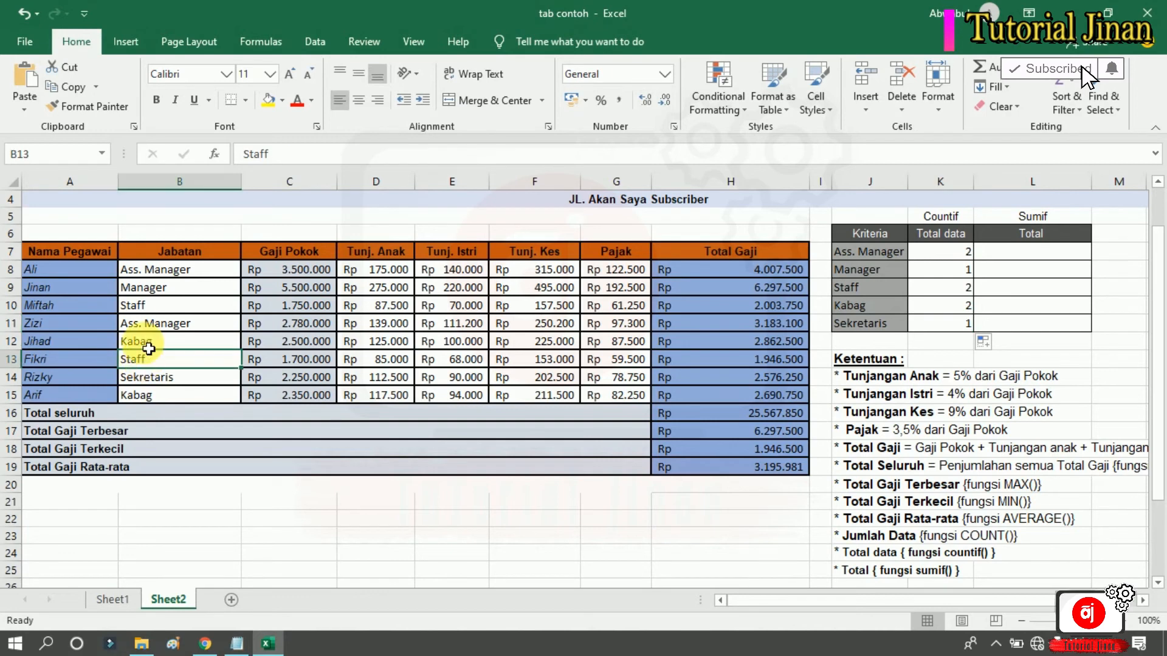
{"action": "left_click", "coordinate": [130, 305]}
{"action": "left_click", "coordinate": [135, 343]}
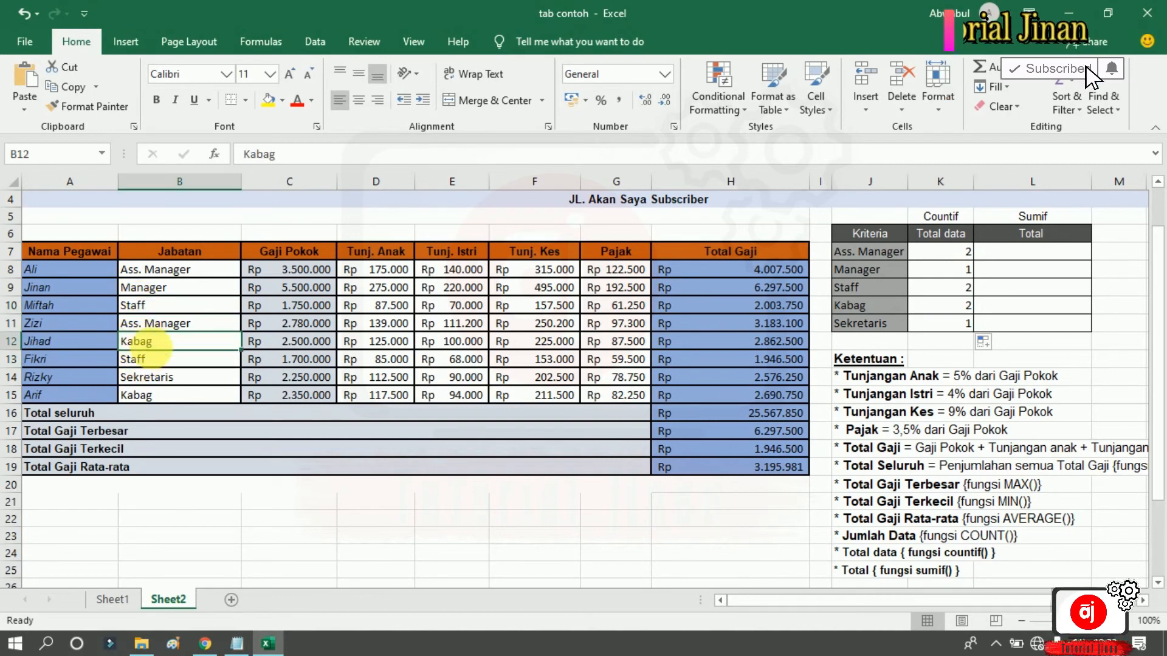
{"action": "left_click", "coordinate": [135, 396]}
{"action": "left_click", "coordinate": [154, 381]}
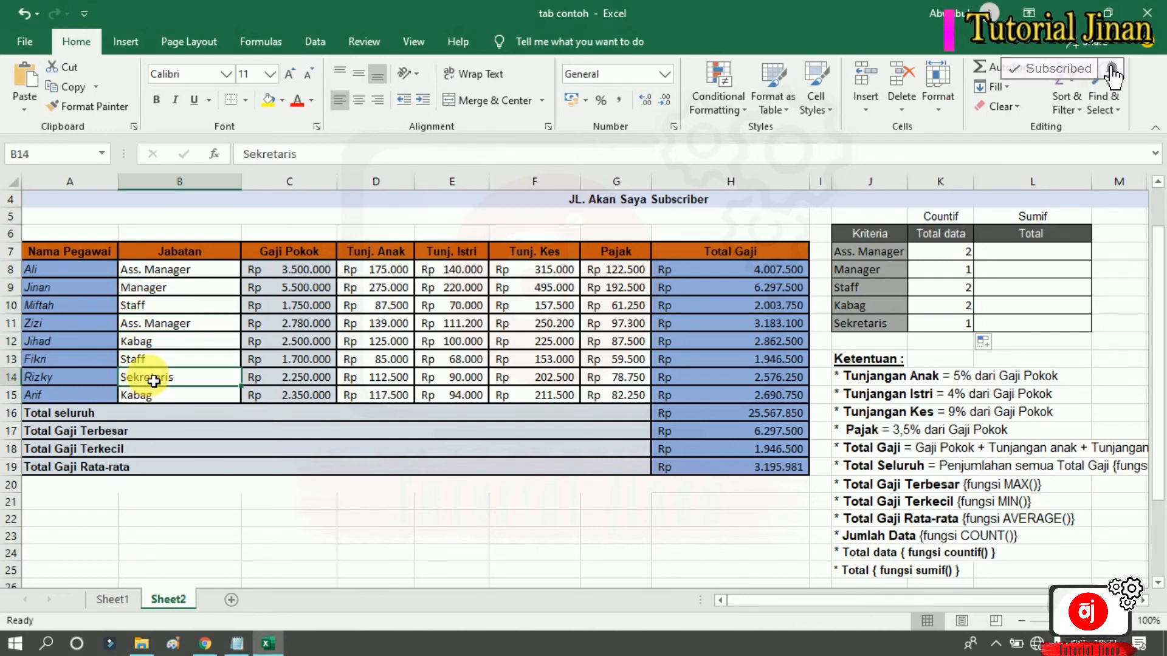
- Center the Total data counts in K7:K11 horizontally
{"action": "left_click", "coordinate": [1039, 249]}
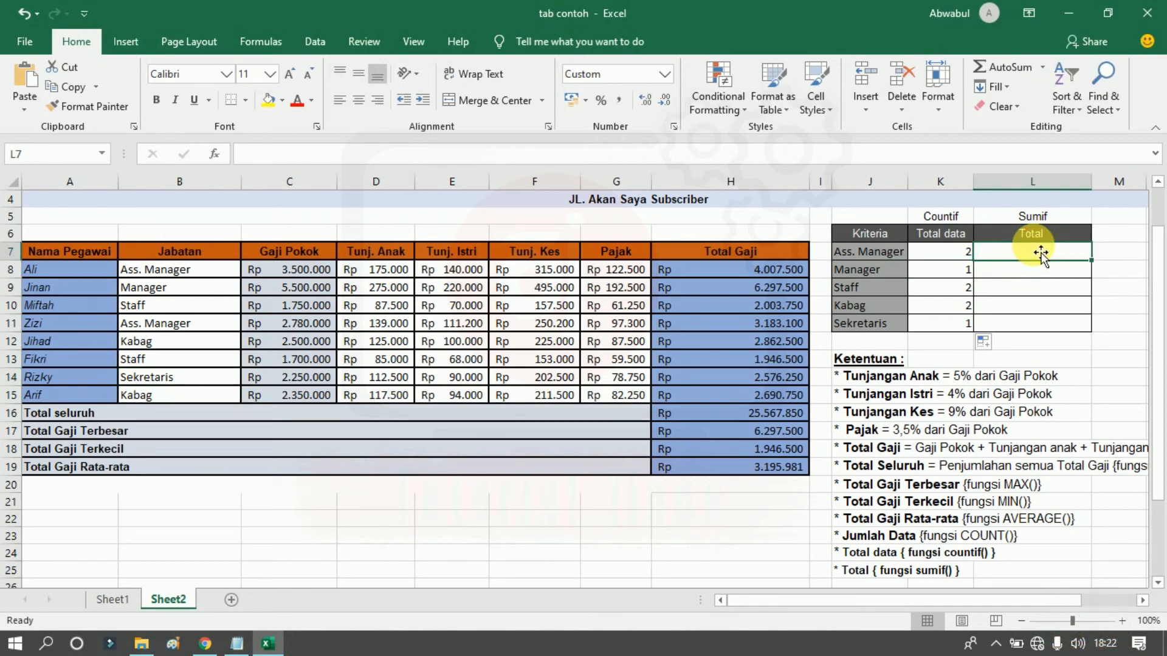
{"action": "left_click_drag", "start_coordinate": [958, 251], "coordinate": [965, 322]}
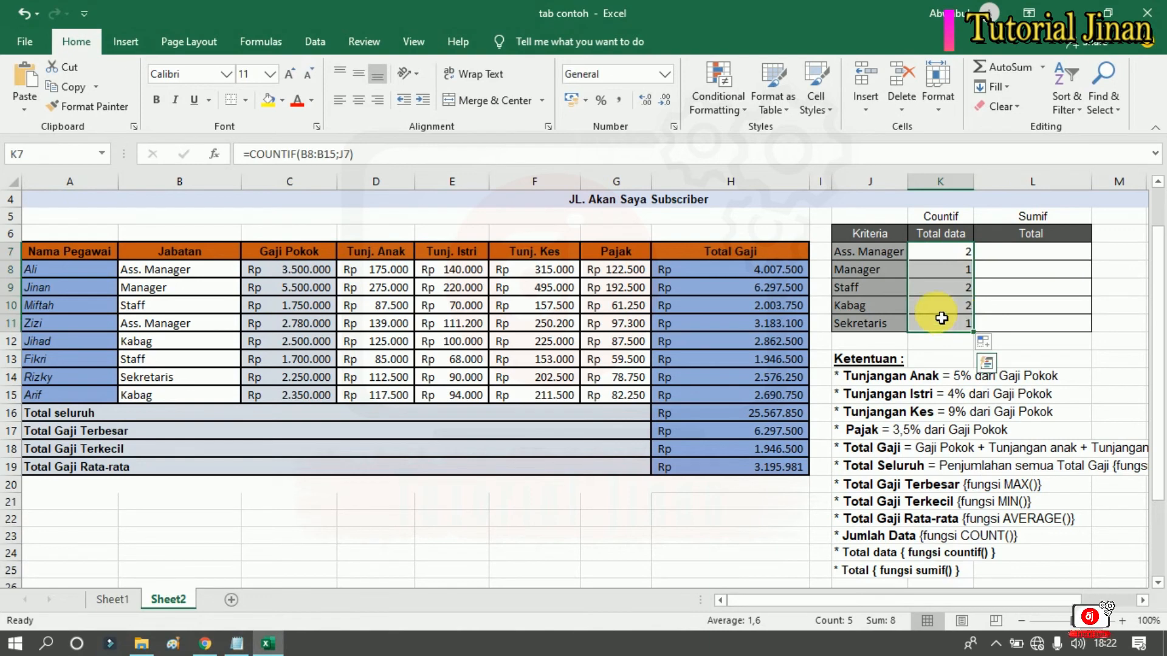
{"action": "left_click", "coordinate": [353, 101]}
{"action": "left_click", "coordinate": [1025, 256]}
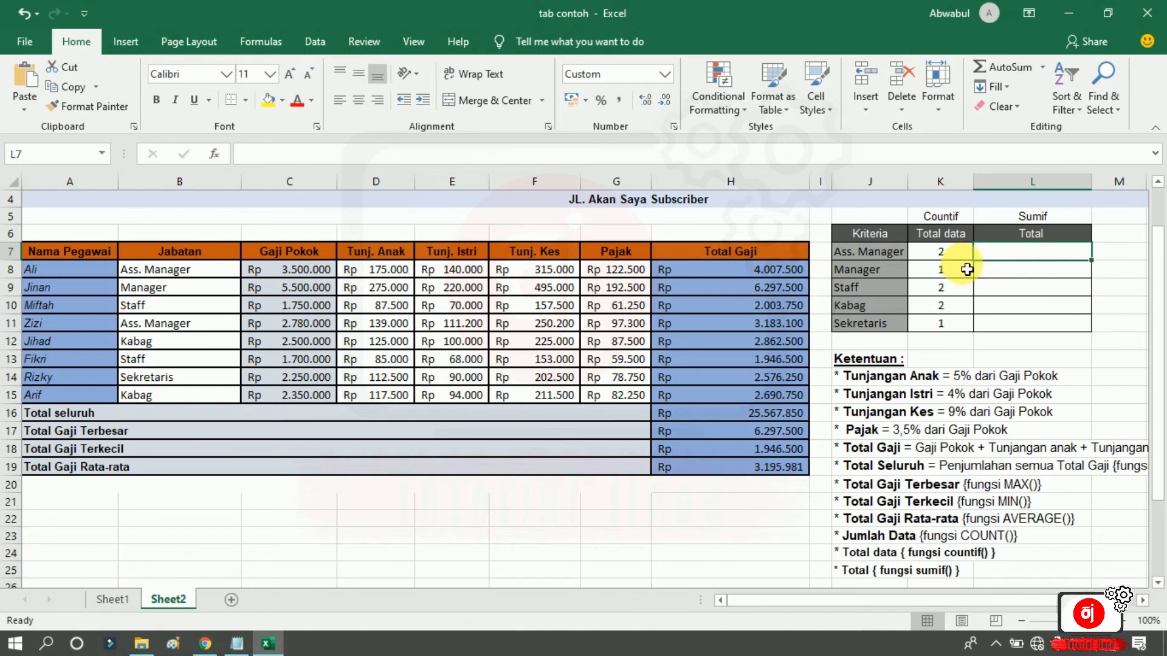
{"action": "left_click", "coordinate": [936, 254]}
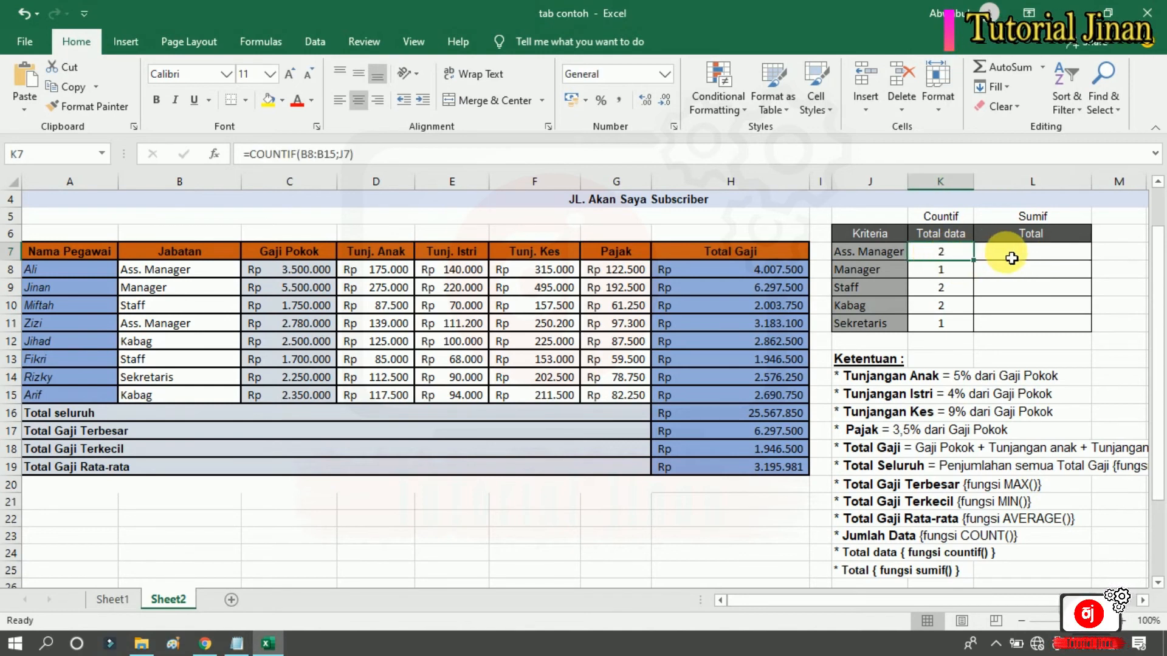
- Calculate the Sumif Total for Ass. Manager in L7 with the formula =SUMIF(B8:B15;J7;H8:H15) and check it beside the count in K7
{"action": "left_click", "coordinate": [1006, 257]}
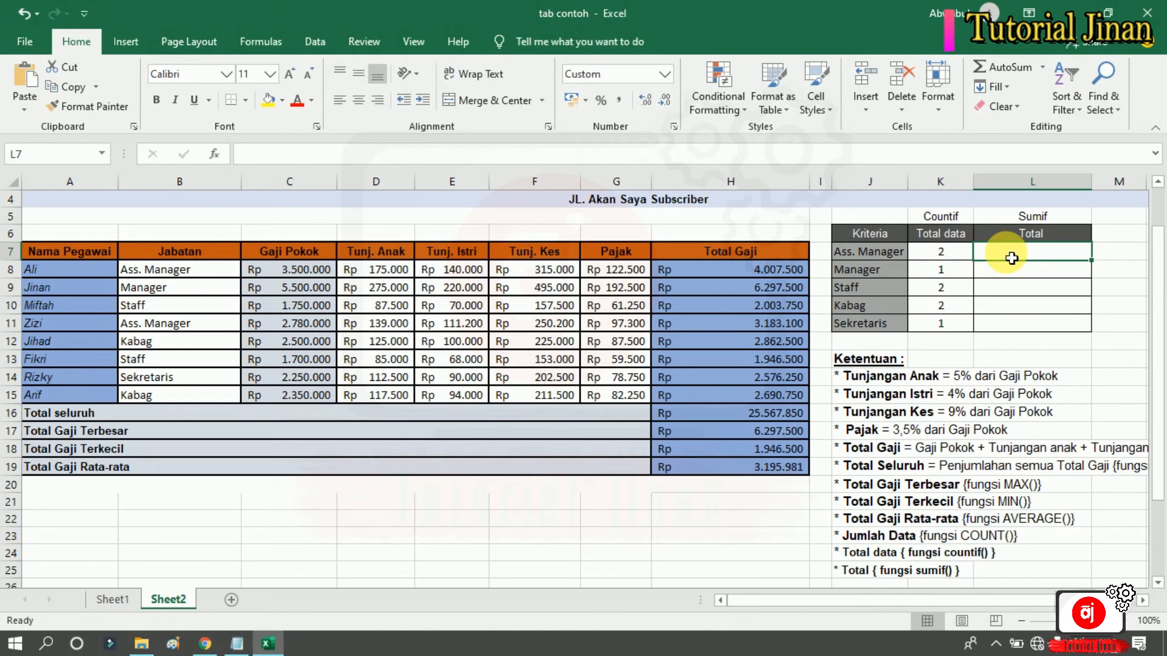
{"action": "type", "text": "="}
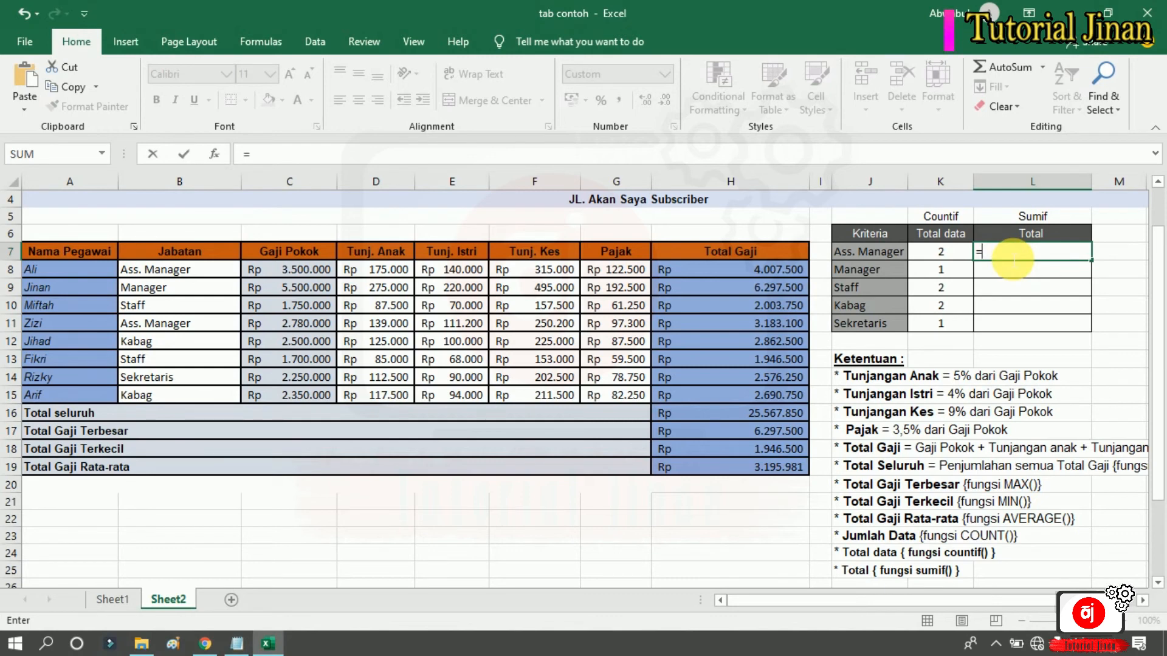
{"action": "type", "text": "Sum"}
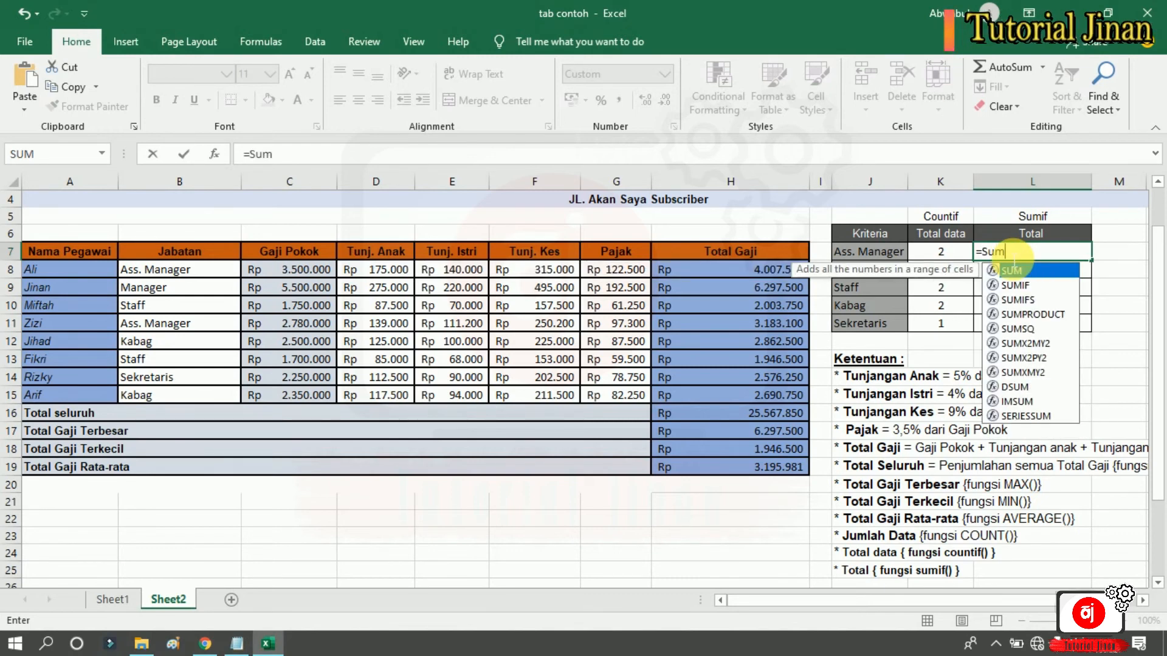
{"action": "type", "text": "I"}
{"action": "double_click", "coordinate": [1014, 269]}
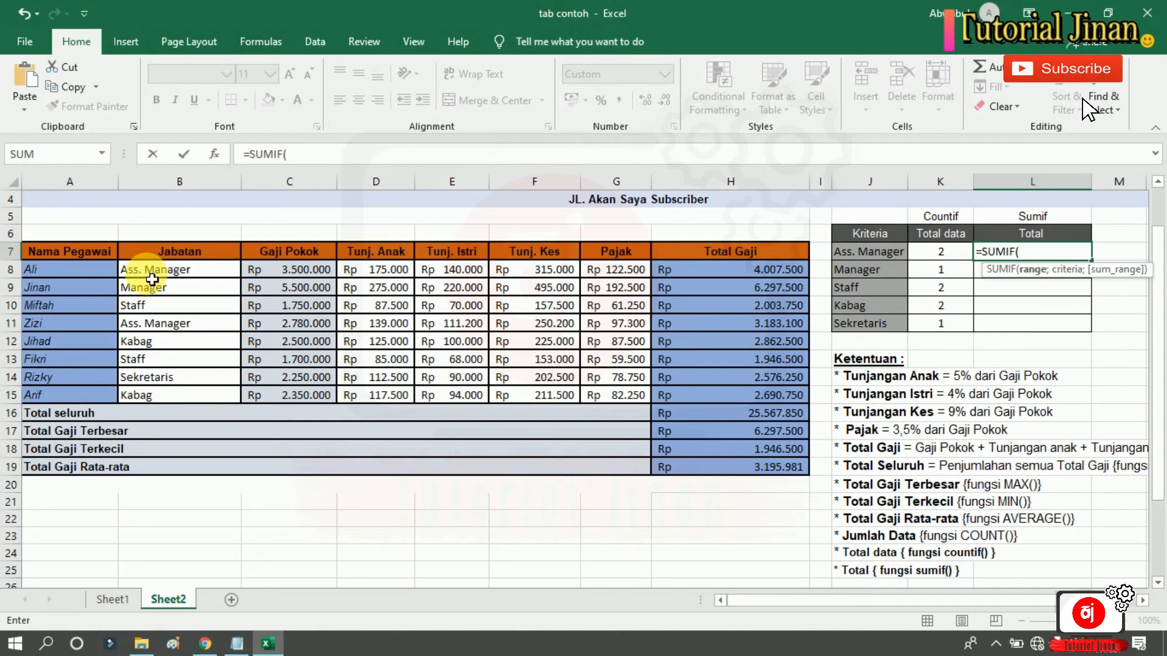
{"action": "left_click_drag", "start_coordinate": [151, 272], "coordinate": [168, 396]}
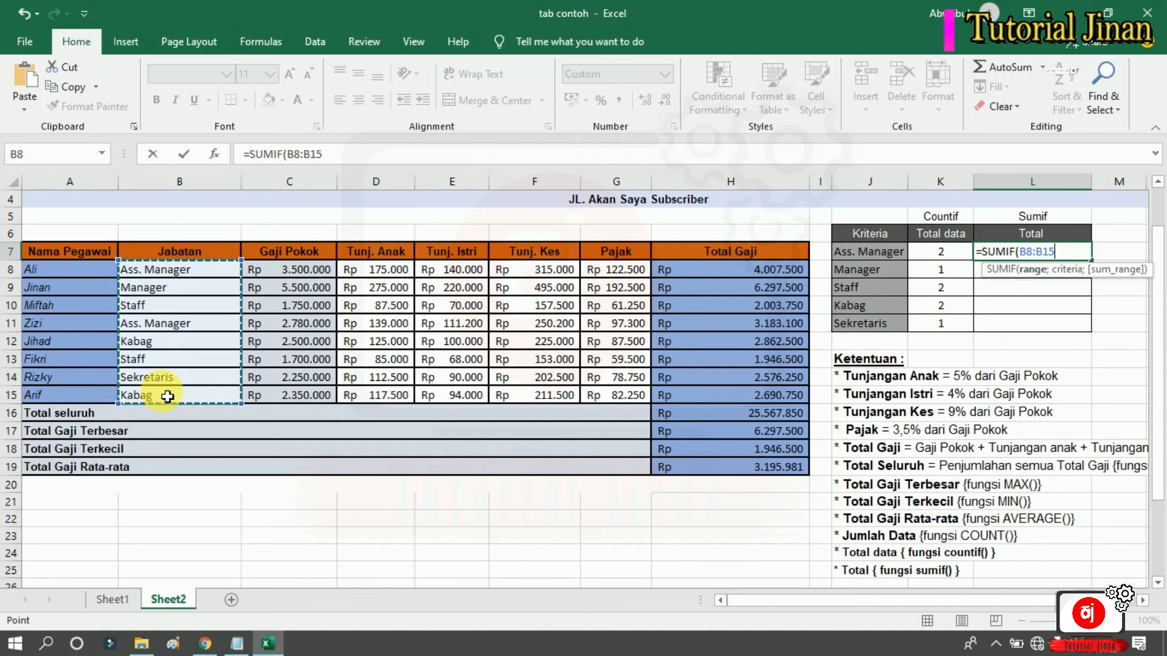
{"action": "type", "text": ";"}
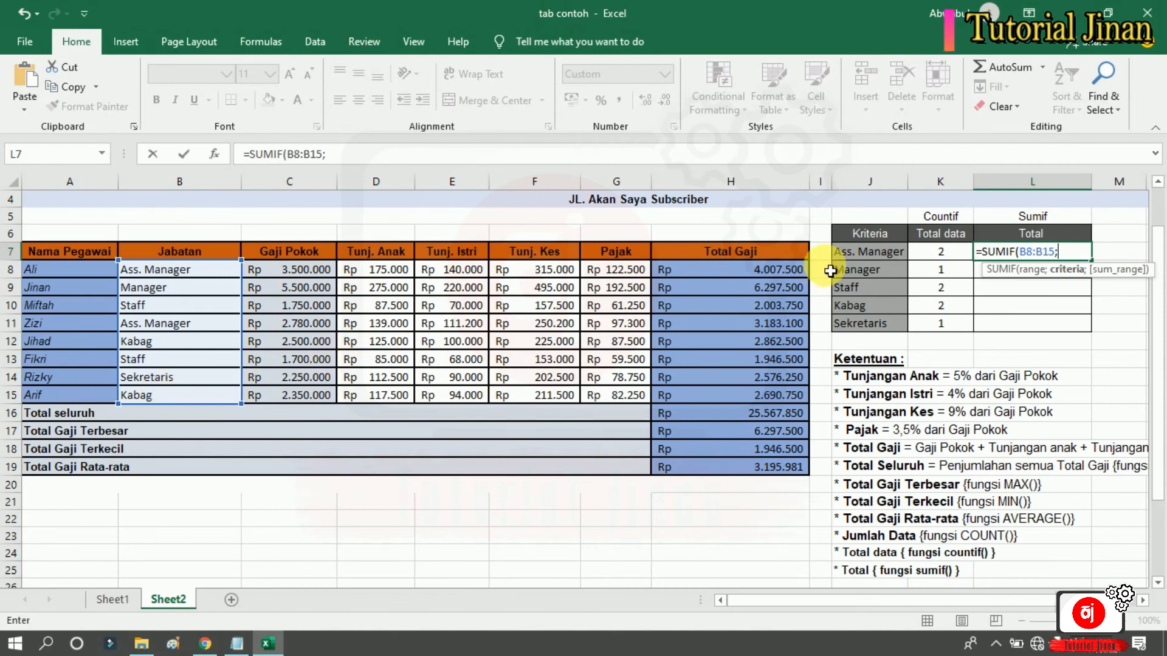
{"action": "left_click", "coordinate": [863, 258]}
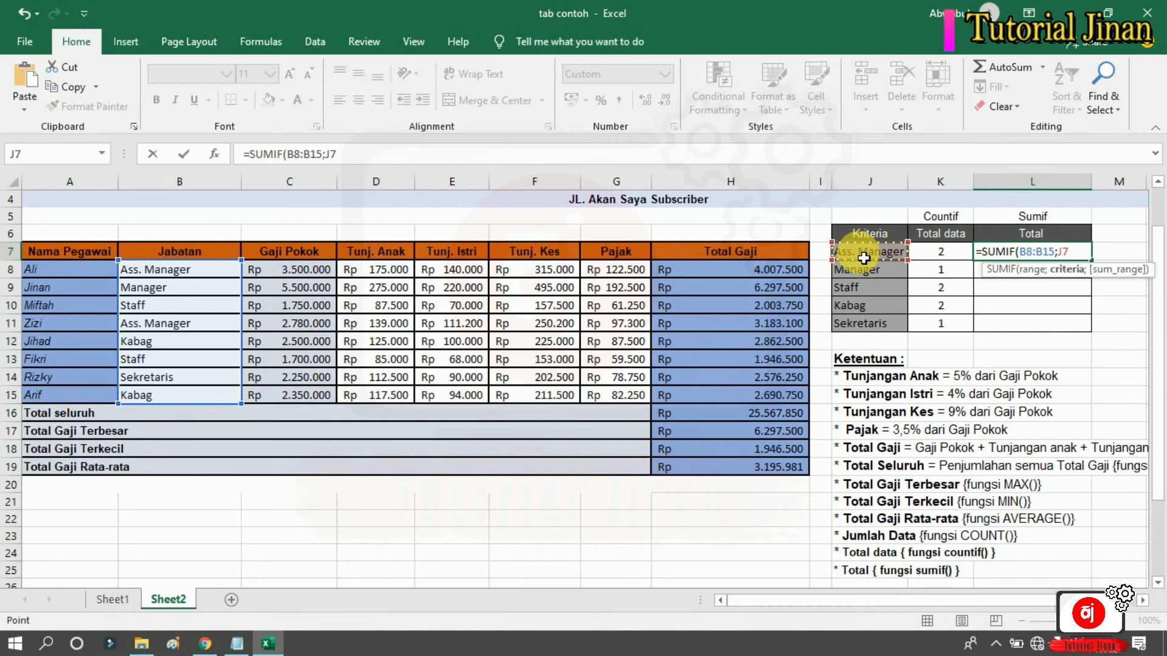
{"action": "type", "text": ";"}
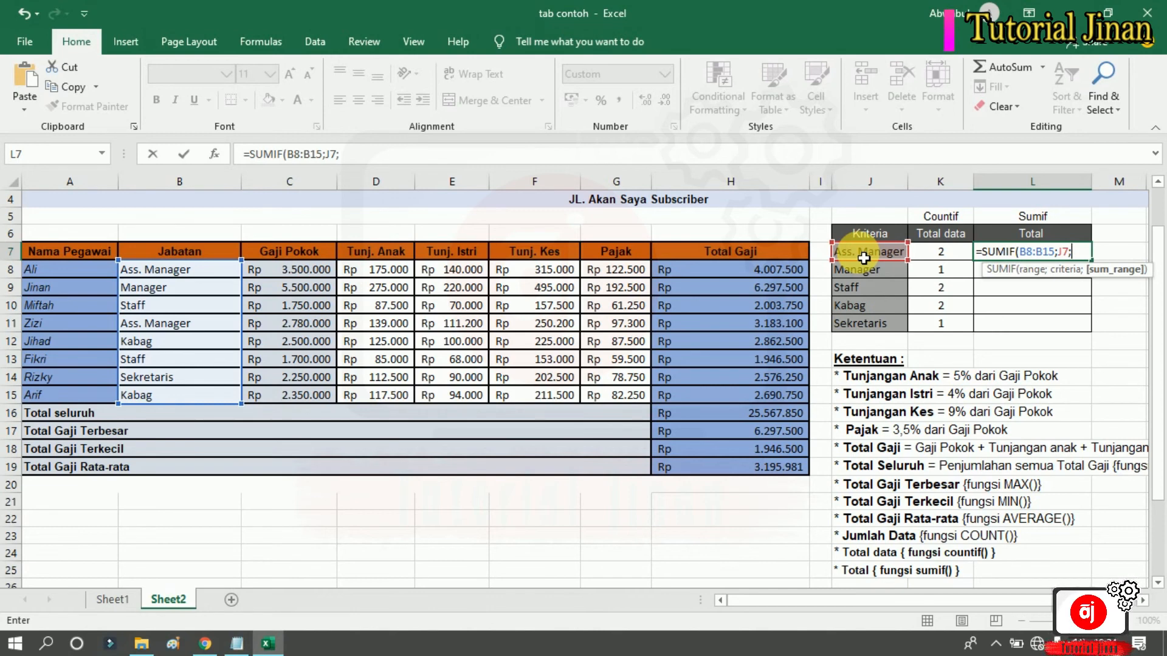
{"action": "left_click", "coordinate": [672, 274]}
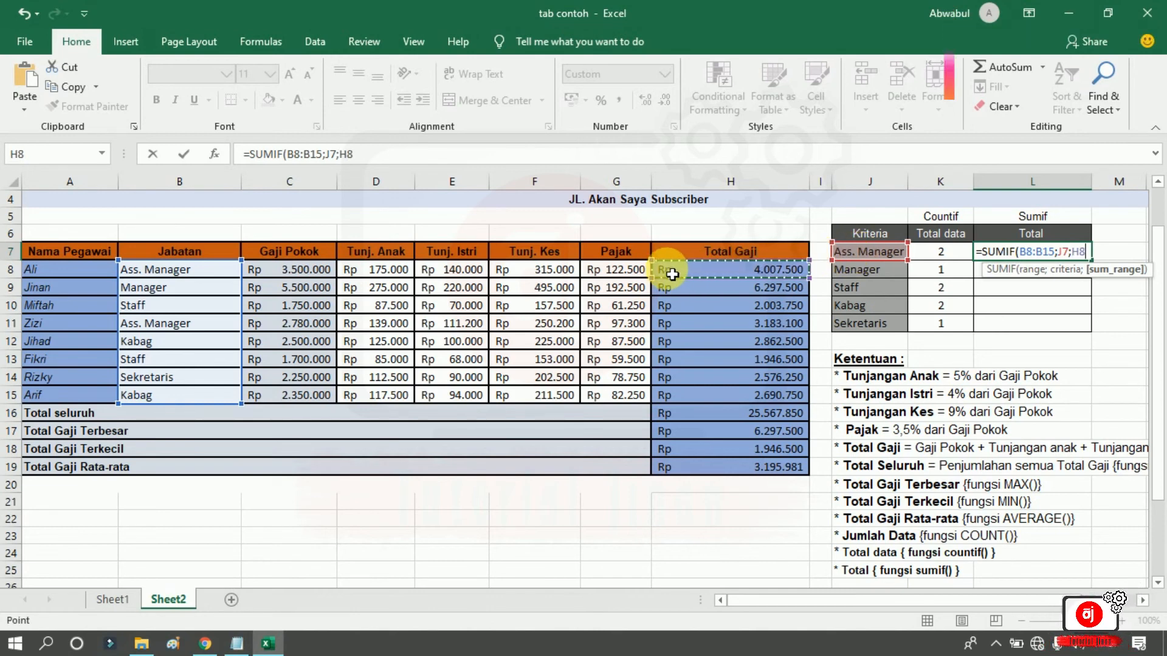
{"action": "left_click_drag", "start_coordinate": [672, 275], "coordinate": [745, 396]}
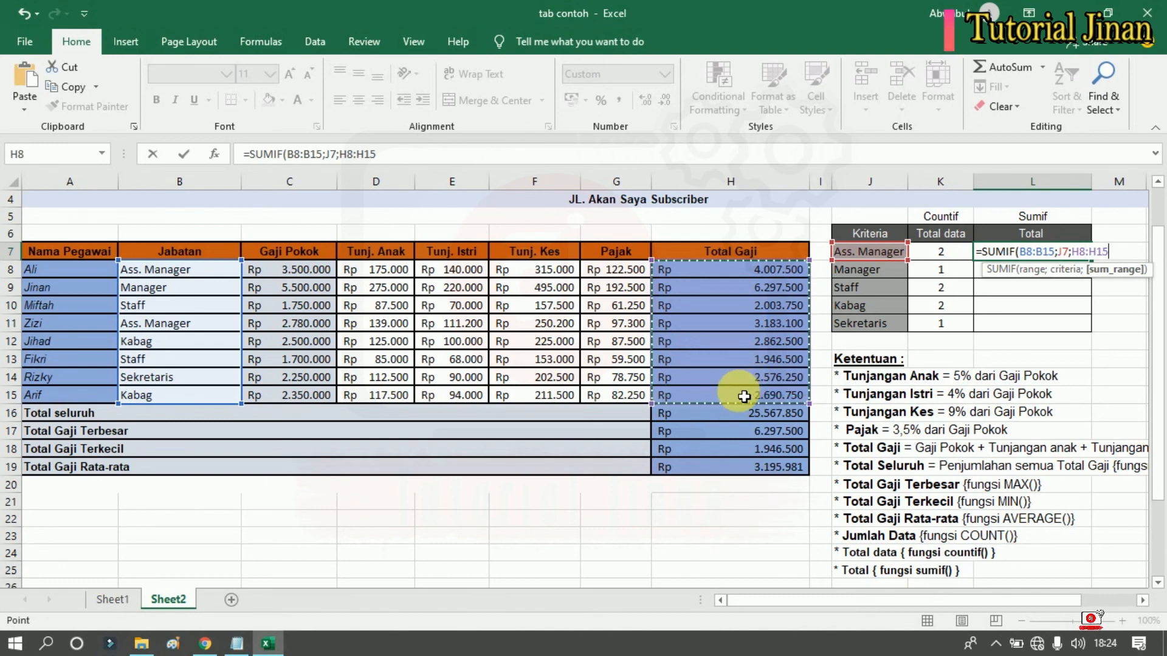
{"action": "type", "text": ")"}
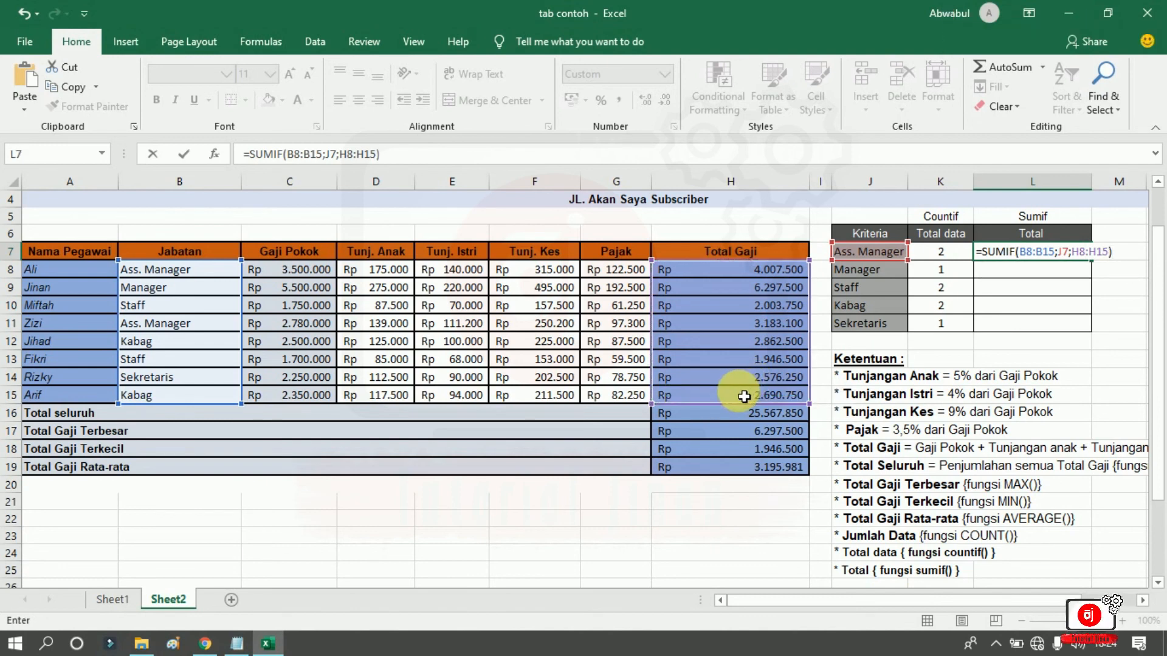
{"action": "key", "text": "Return"}
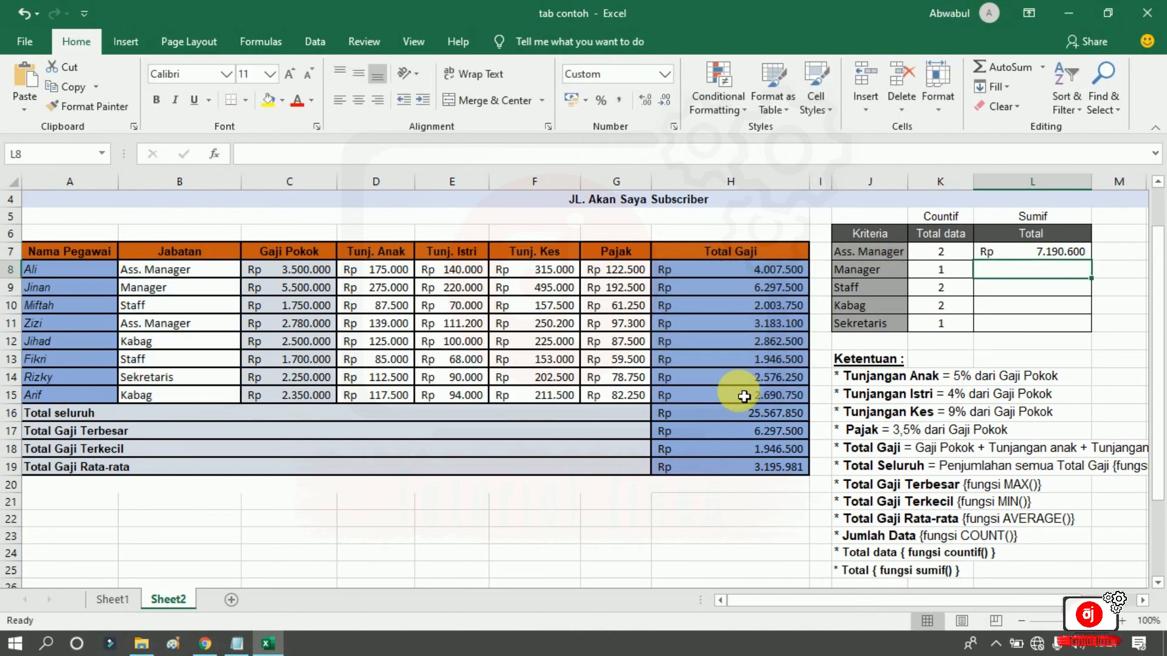
{"action": "left_click", "coordinate": [1059, 256]}
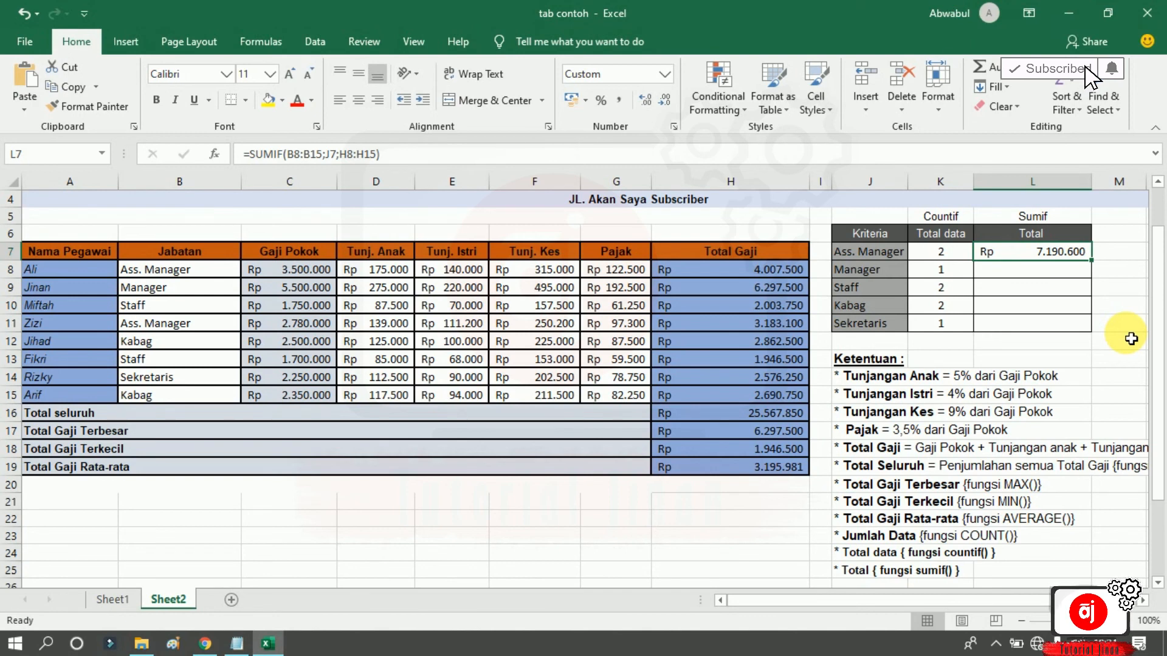
{"action": "left_click", "coordinate": [956, 258]}
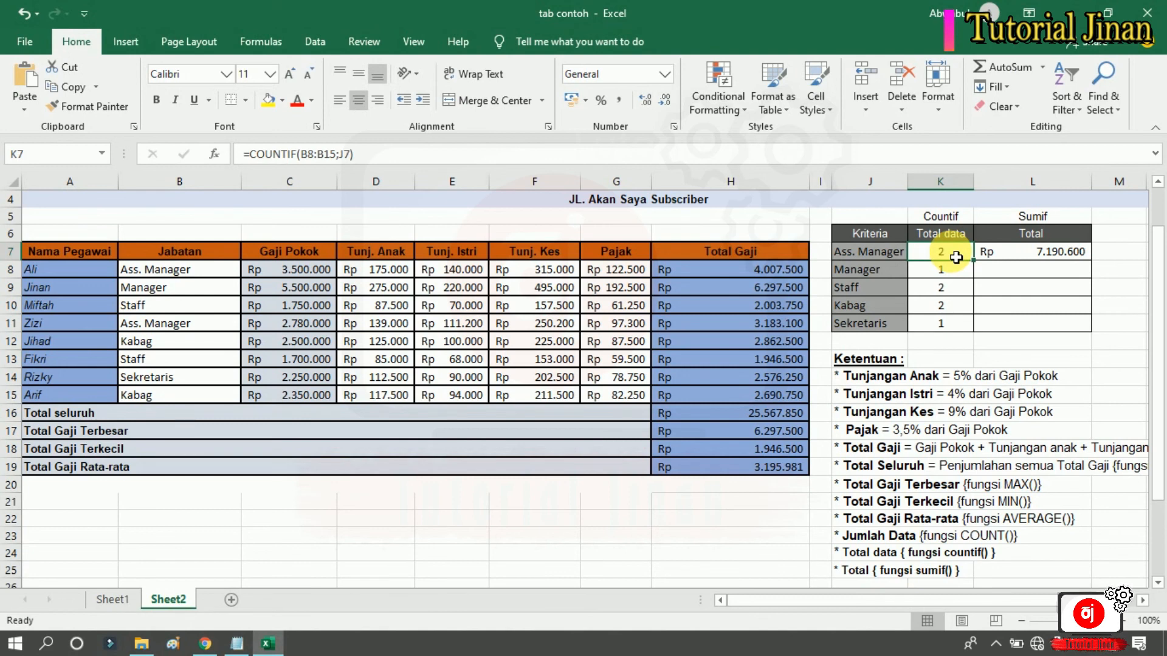
- Fill the SUMIF formula from L7 down to L11 and check the Total cells for the remaining positions
{"action": "left_click", "coordinate": [1044, 260]}
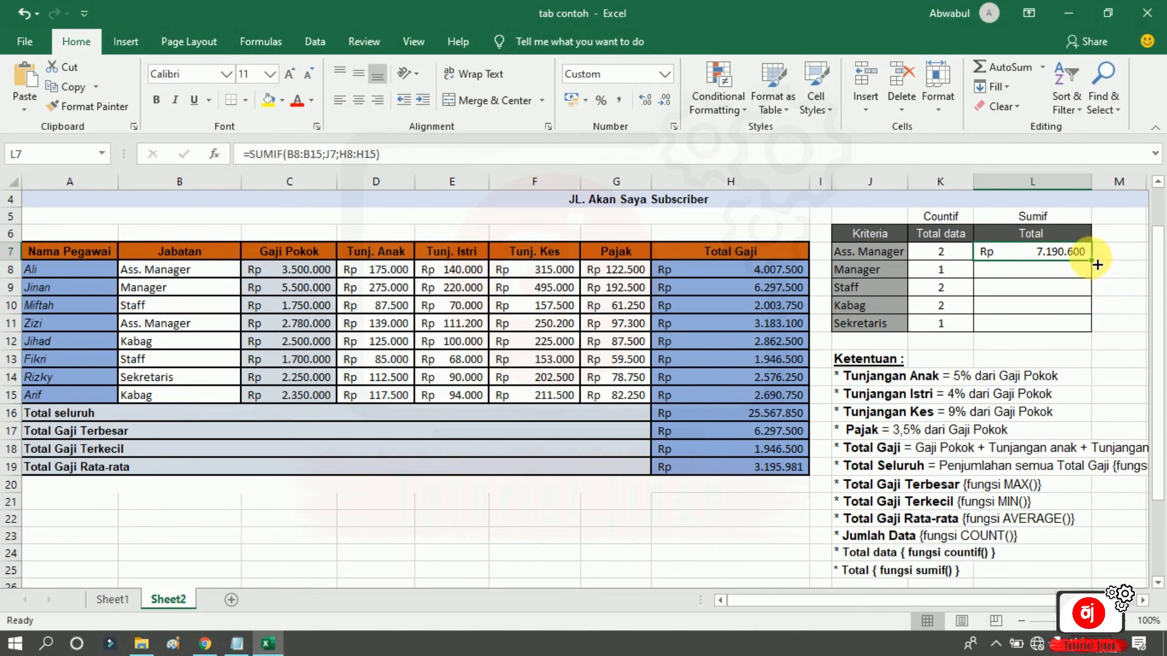
{"action": "left_click_drag", "start_coordinate": [1096, 265], "coordinate": [1081, 340]}
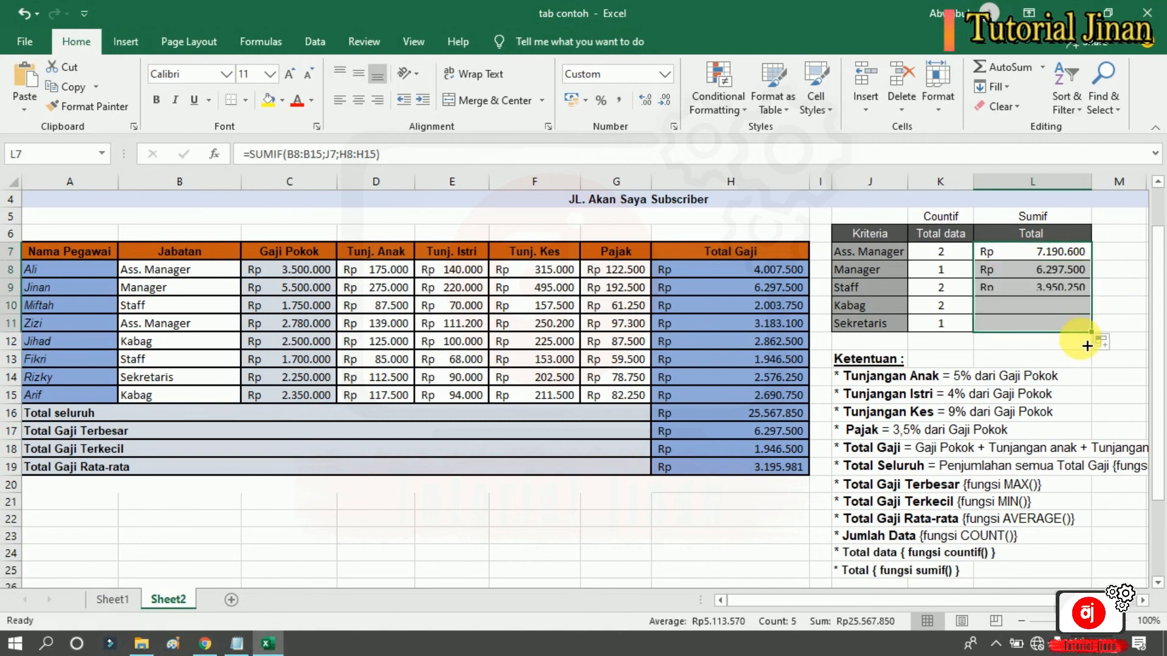
{"action": "left_click", "coordinate": [1105, 377]}
{"action": "left_click", "coordinate": [1033, 268]}
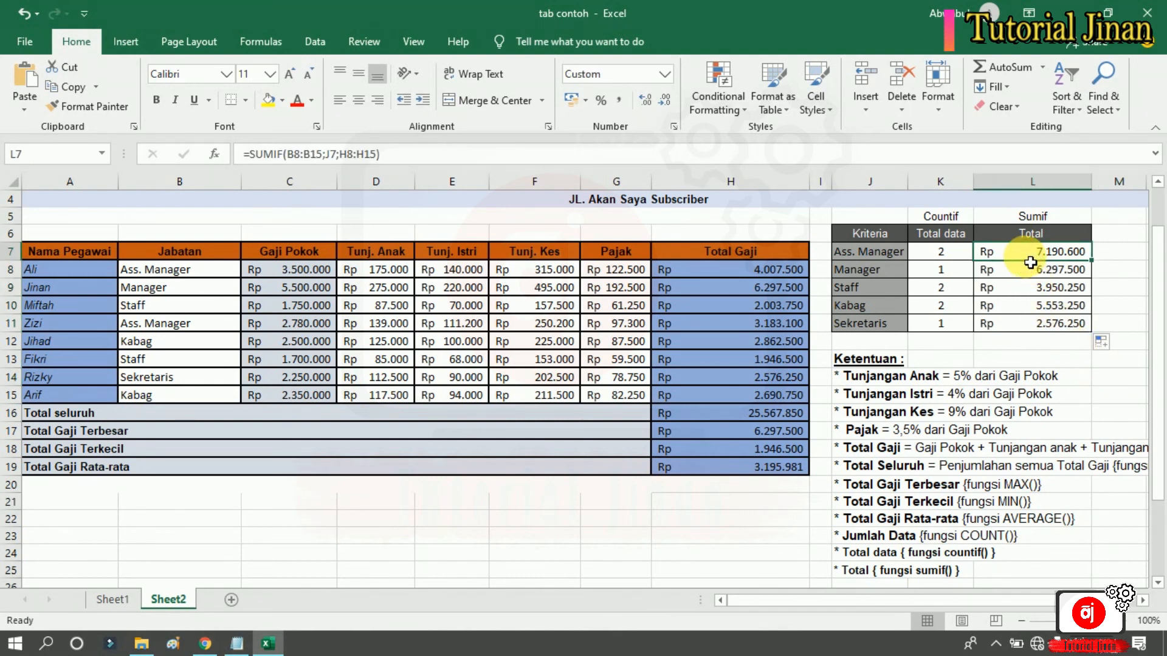
{"action": "left_click", "coordinate": [1033, 287]}
{"action": "left_click", "coordinate": [1027, 306]}
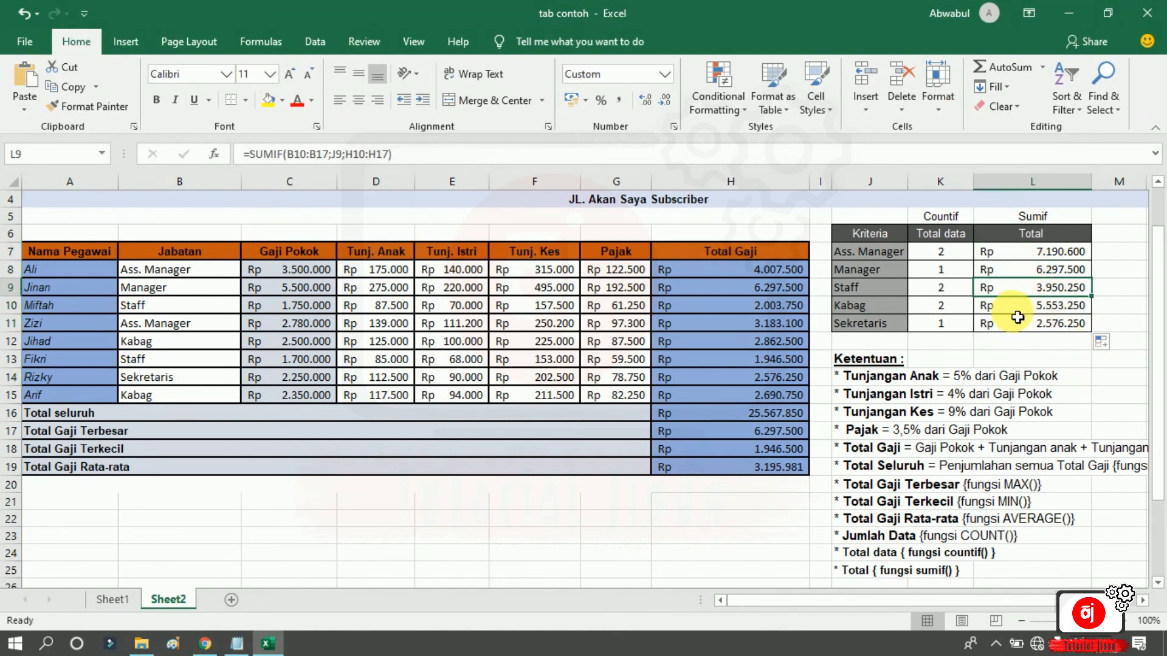
{"action": "left_click", "coordinate": [1026, 323]}
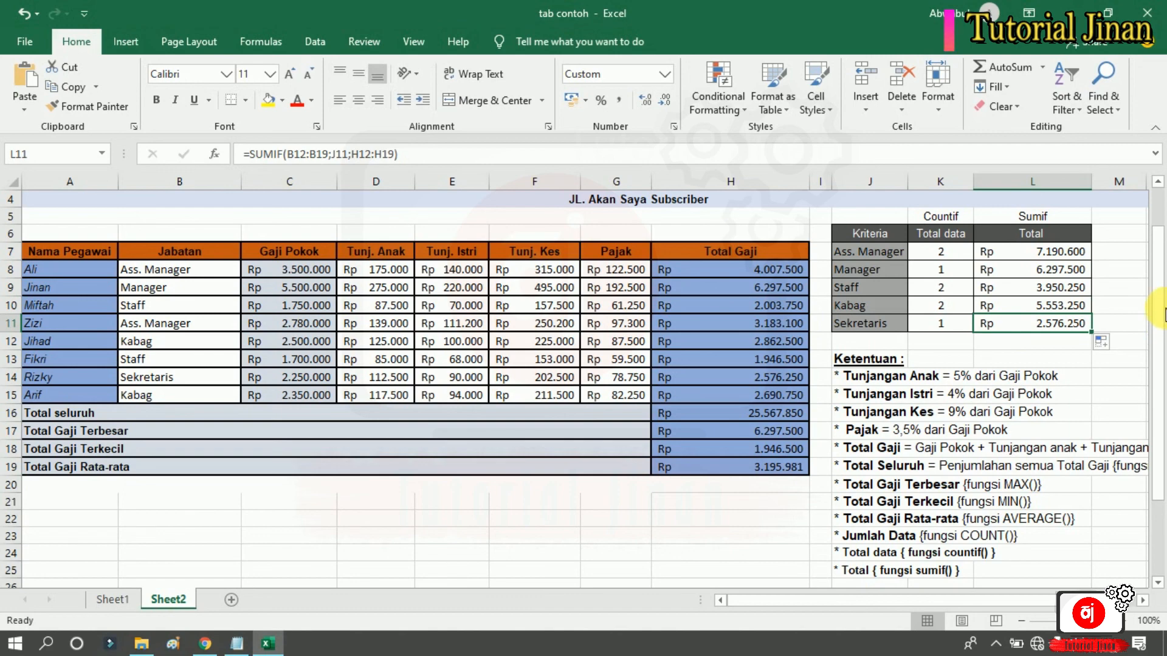
- Review the row 8 formulas for Tunj. Anak, Tunj. Istri, Tunj. Kes and Pajak, and the Total Gaji column heading
{"action": "left_click_drag", "start_coordinate": [1159, 260], "coordinate": [1160, 240]}
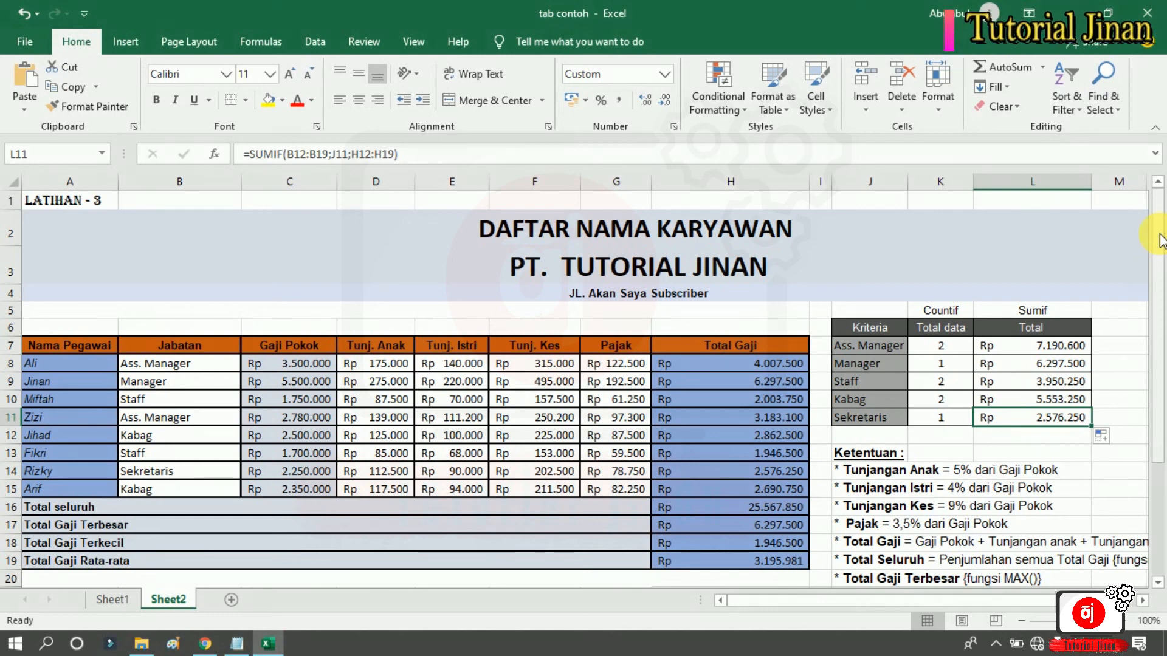
{"action": "left_click_drag", "start_coordinate": [1161, 240], "coordinate": [1162, 247]}
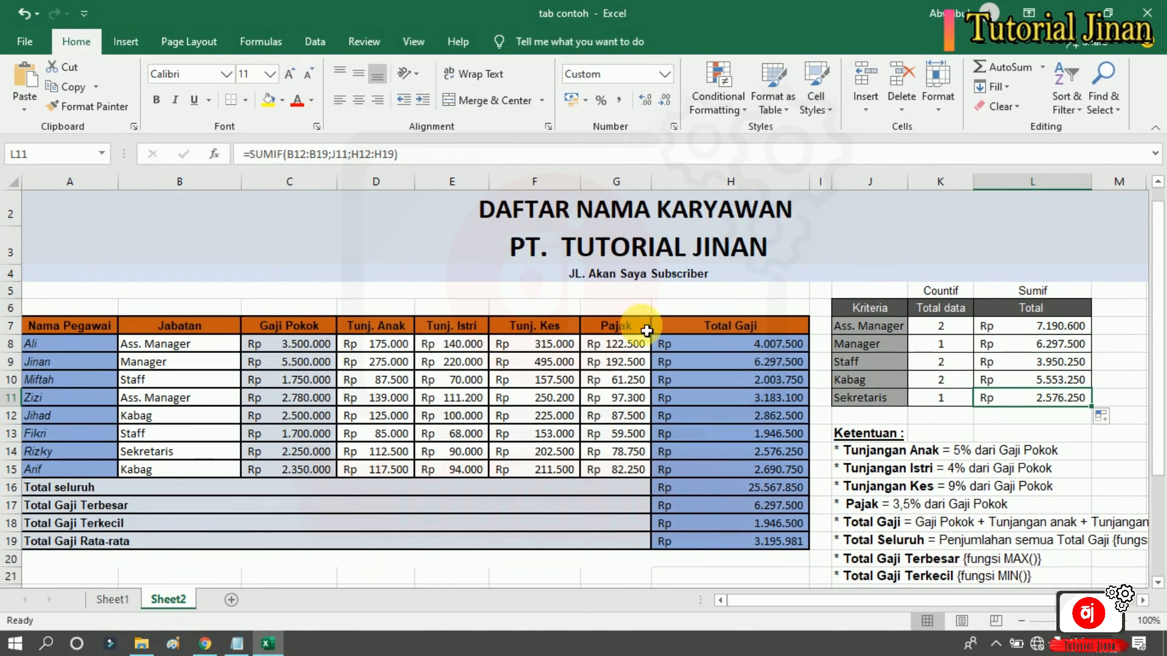
{"action": "left_click", "coordinate": [381, 345]}
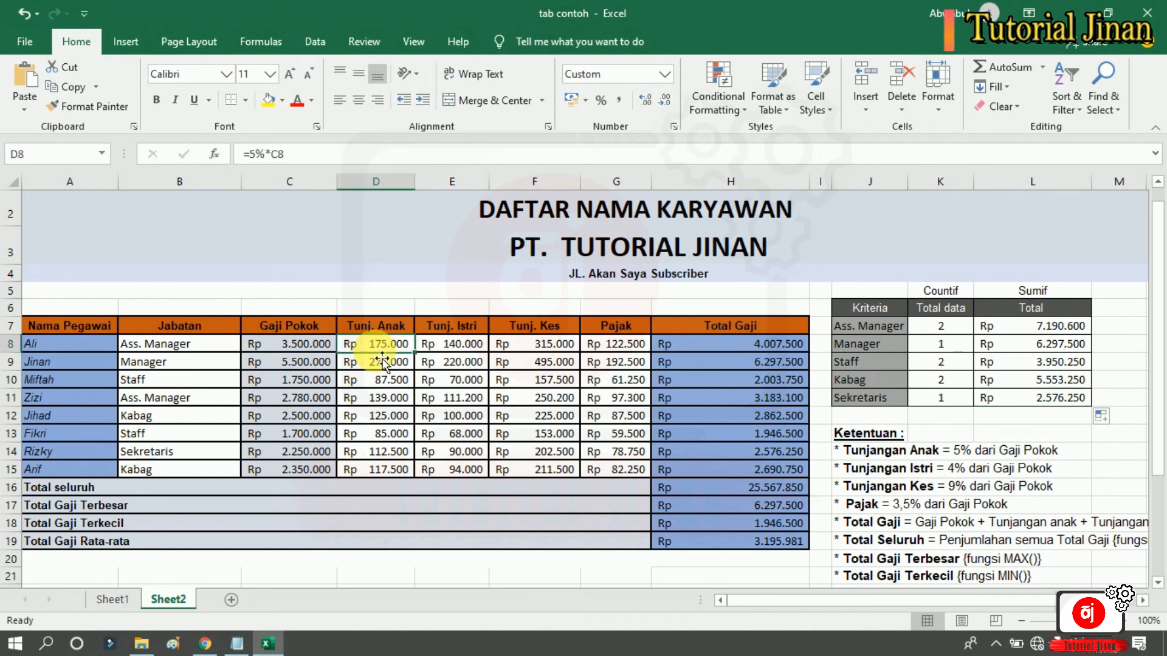
{"action": "left_click", "coordinate": [447, 346]}
{"action": "left_click", "coordinate": [549, 350]}
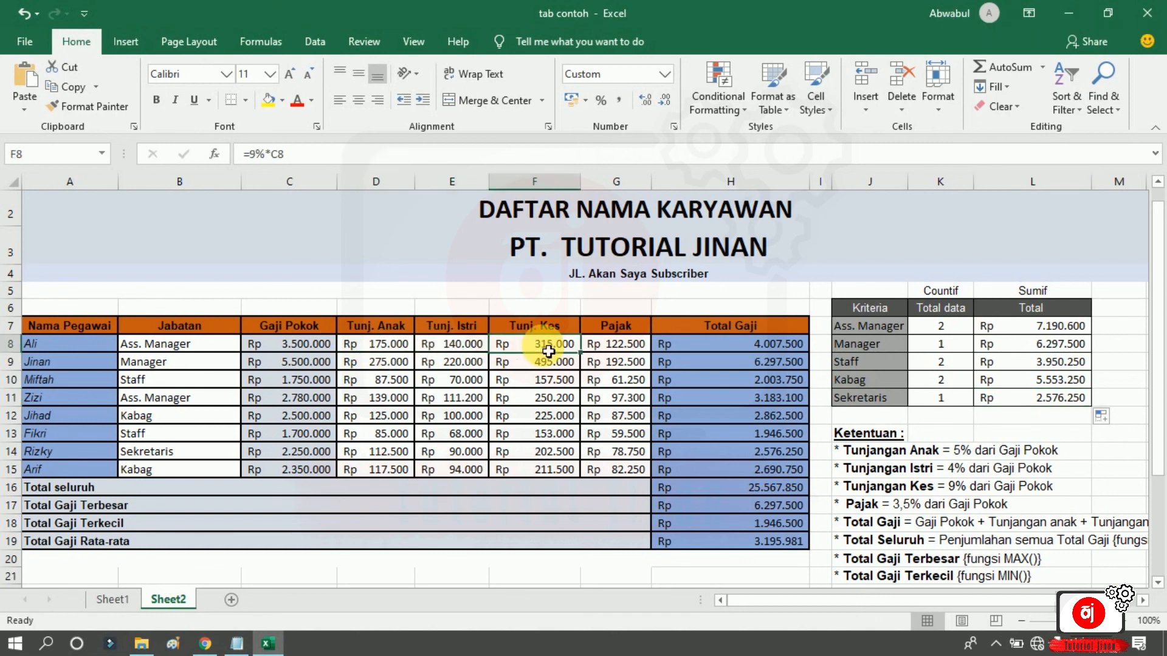
{"action": "left_click", "coordinate": [614, 342]}
{"action": "left_click", "coordinate": [739, 332]}
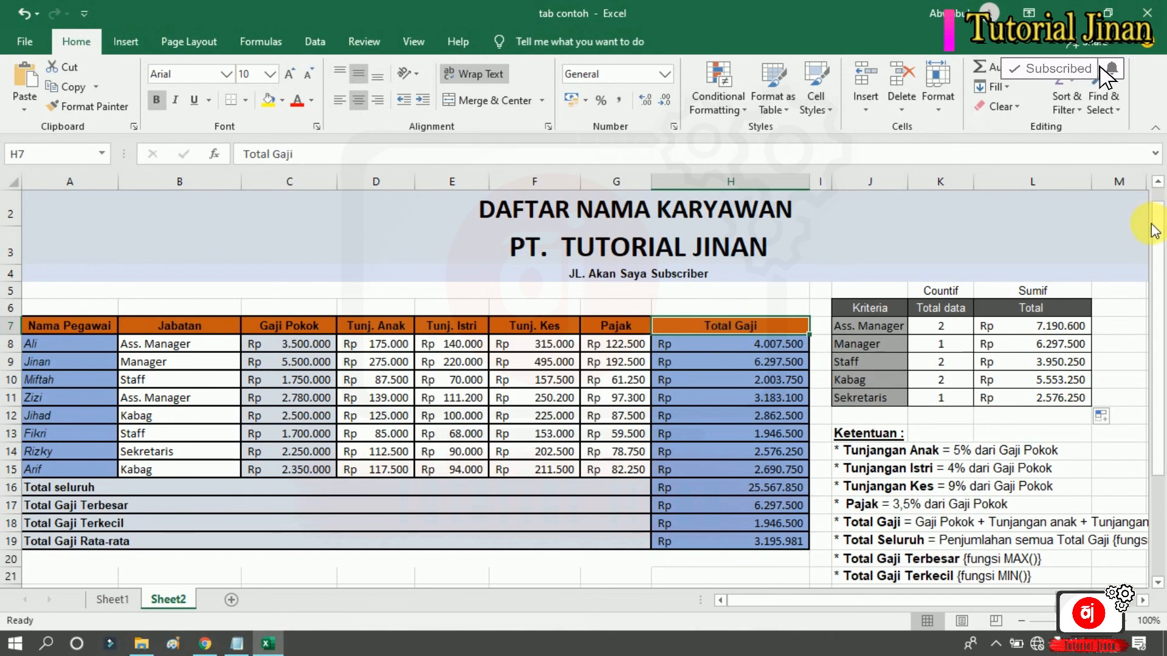
- Look over the full Ketentuan rules beside the finished salary table, ending back at the sheet's title rows
{"action": "left_click_drag", "start_coordinate": [1157, 242], "coordinate": [1159, 257]}
{"action": "left_click_drag", "start_coordinate": [754, 606], "coordinate": [779, 606]}
{"action": "left_click_drag", "start_coordinate": [735, 355], "coordinate": [1135, 583]}
{"action": "left_click", "coordinate": [541, 554]}
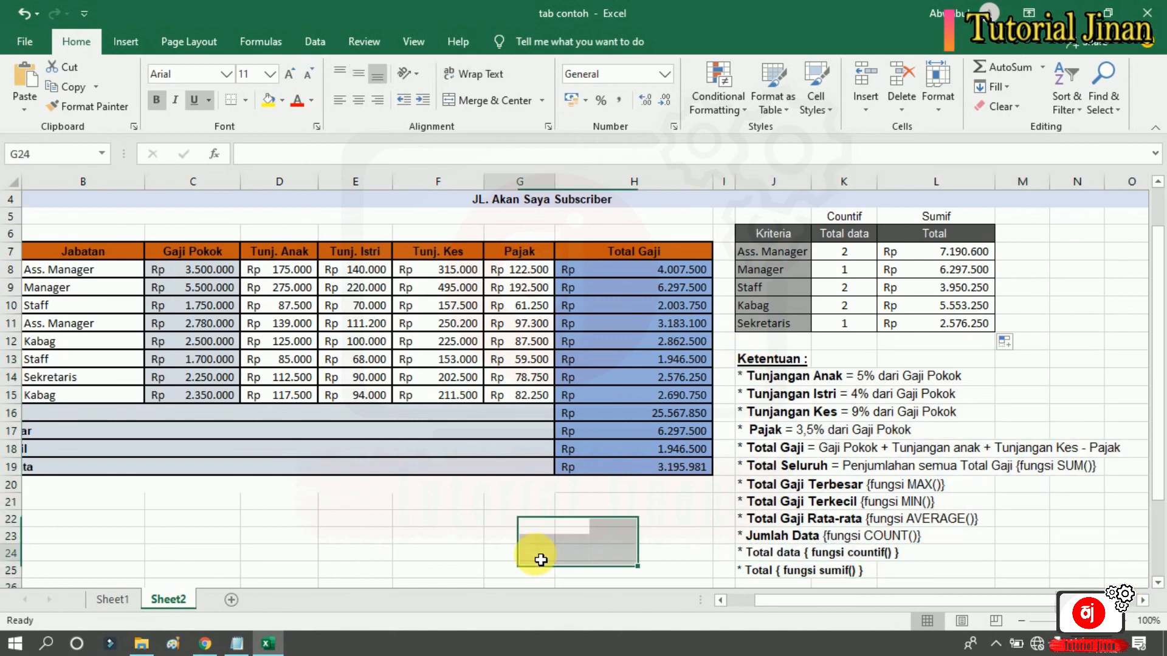
{"action": "left_click_drag", "start_coordinate": [766, 604], "coordinate": [748, 603]}
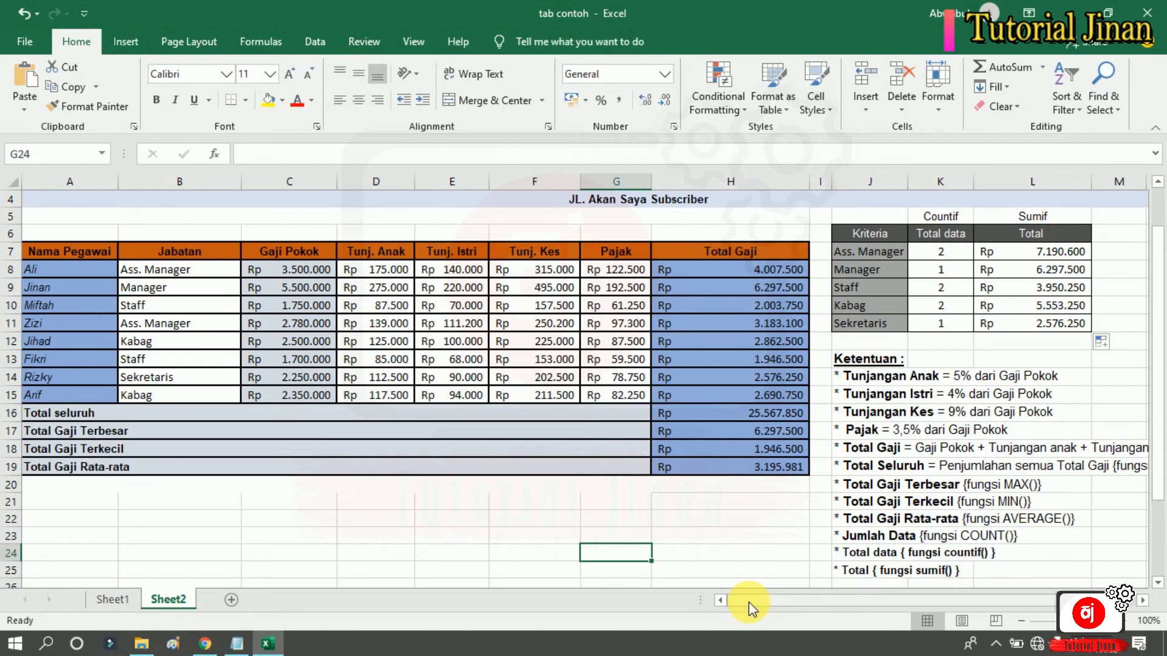
{"action": "scroll", "coordinate": [1162, 205], "scroll_direction": "up", "scroll_amount": 1}
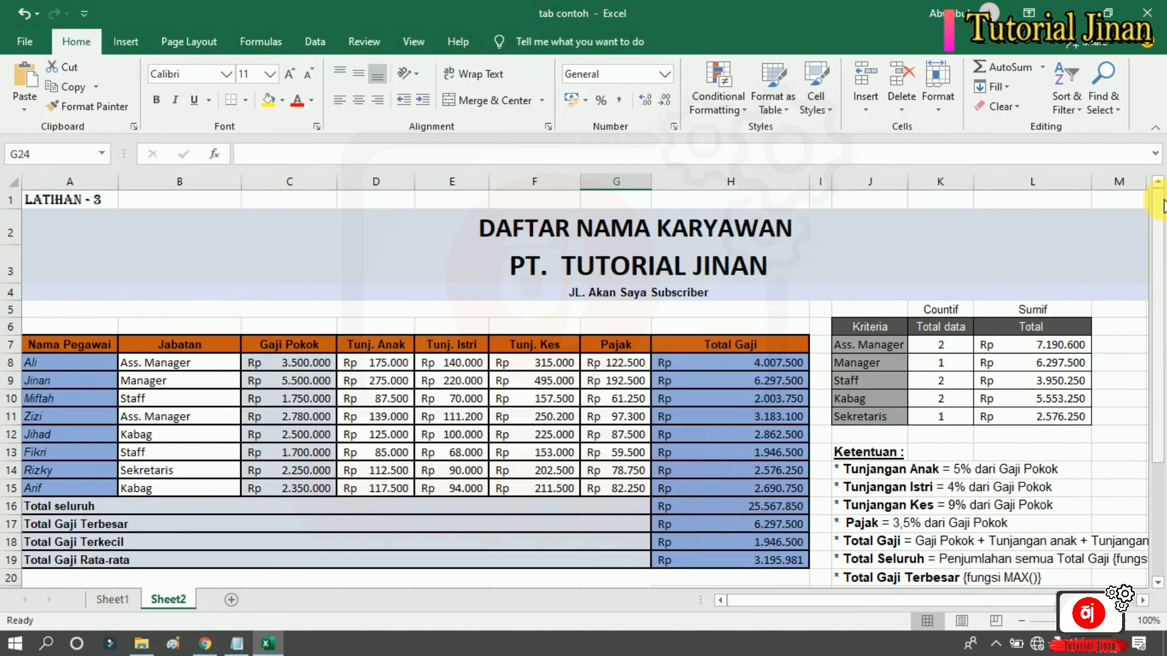